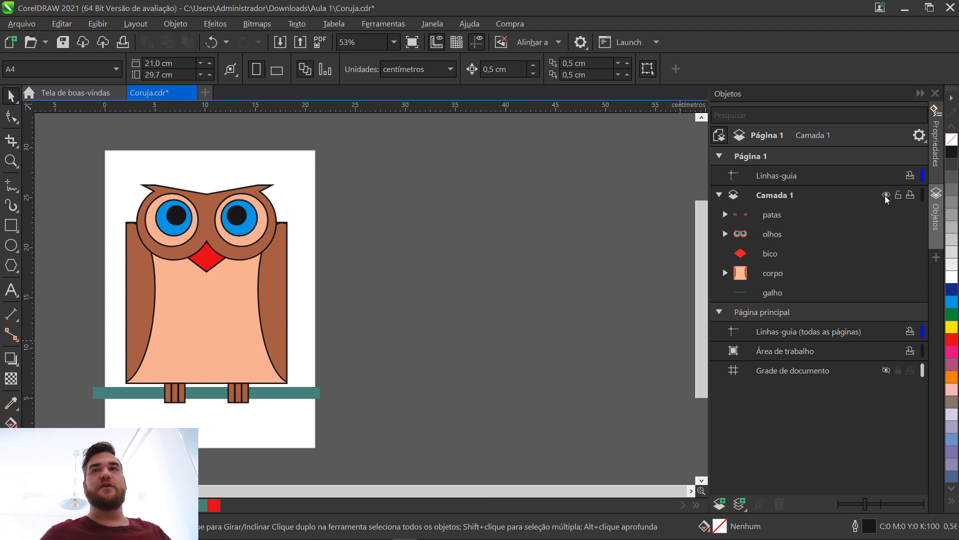
Lock the Camada 1 layer that holds the owl drawing
{"action": "left_click", "coordinate": [898, 195]}
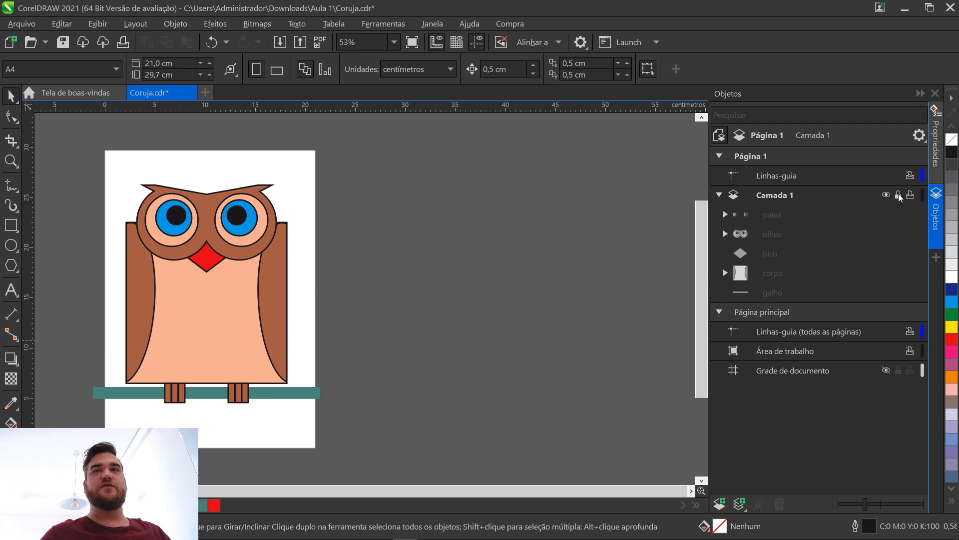
{"action": "left_click", "coordinate": [899, 195]}
{"action": "left_click", "coordinate": [898, 196]}
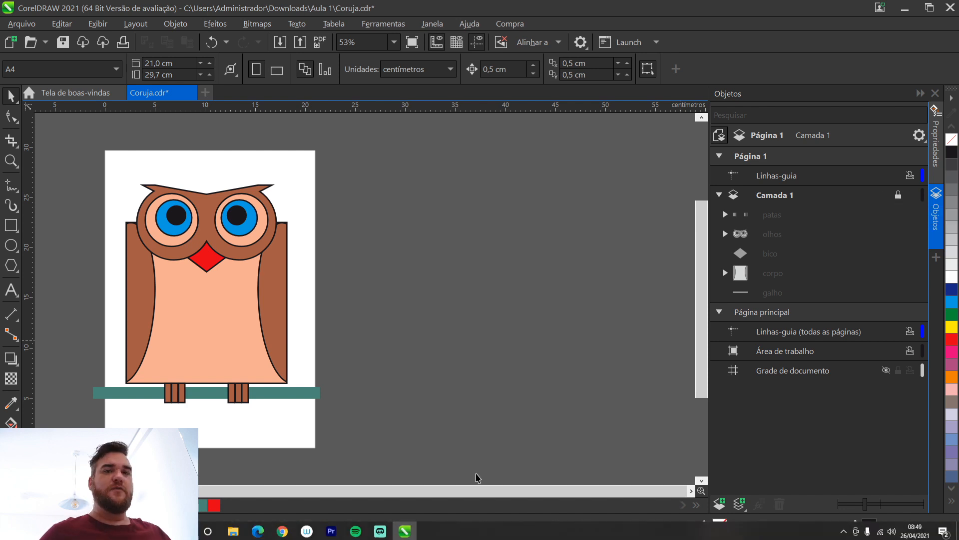
Add a new layer named "aula 3" and rename the owl drawing's layer "original"
{"action": "left_click", "coordinate": [719, 502]}
{"action": "type", "text": "original"}
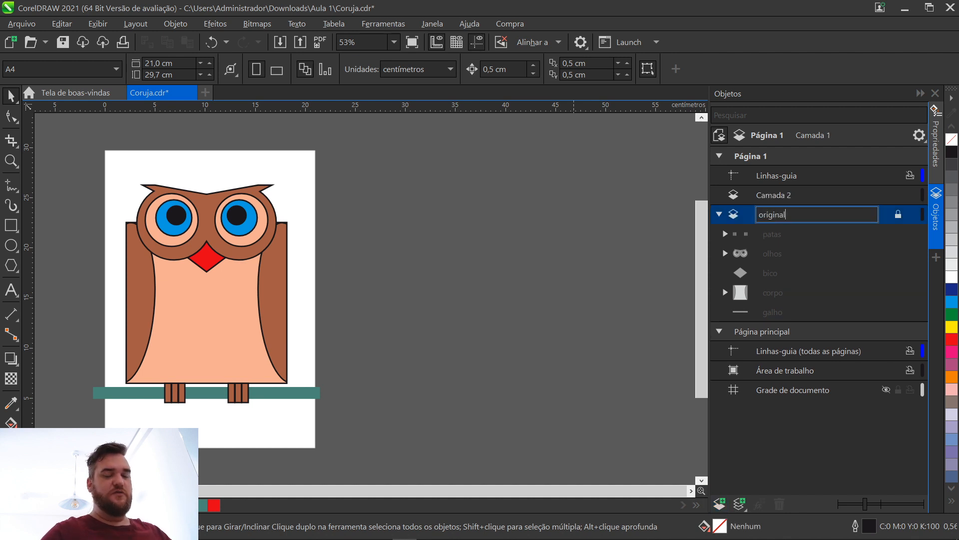
{"action": "double_click", "coordinate": [777, 194]}
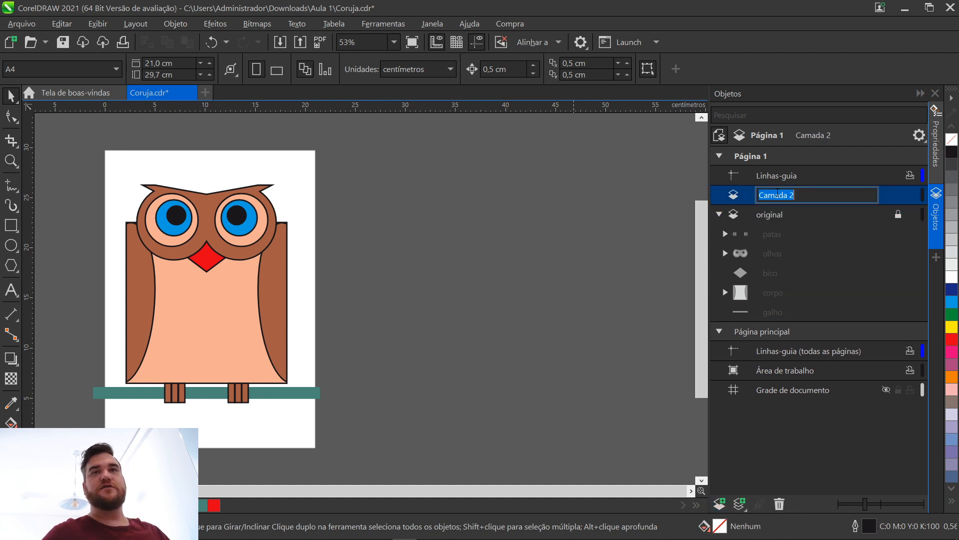
{"action": "type", "text": "aula 3"}
{"action": "key", "text": "Return"}
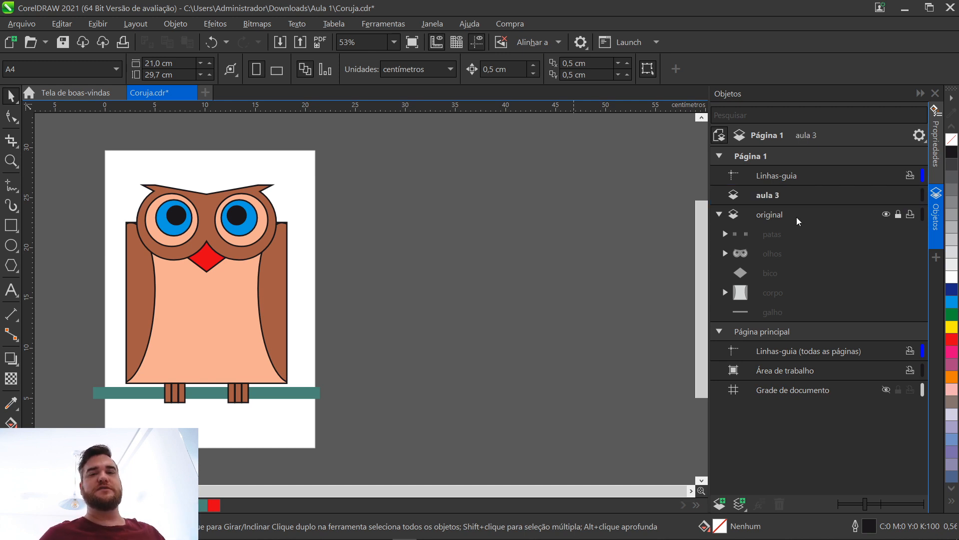
Change the work area colour in the appearance options to light grey #C4C4C4
{"action": "left_click", "coordinate": [691, 491]}
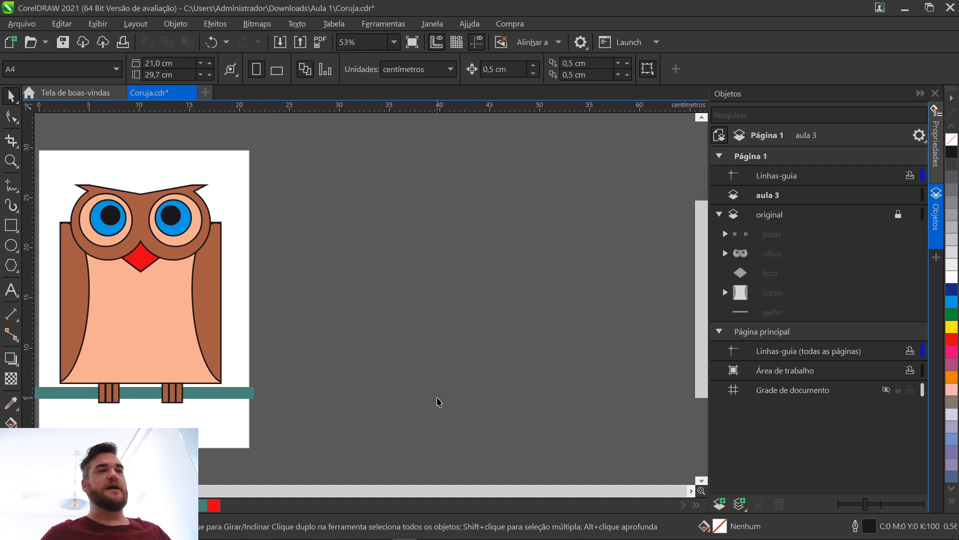
{"action": "left_click", "coordinate": [389, 26]}
{"action": "mouse_move", "coordinate": [387, 41]}
{"action": "left_click", "coordinate": [596, 63]}
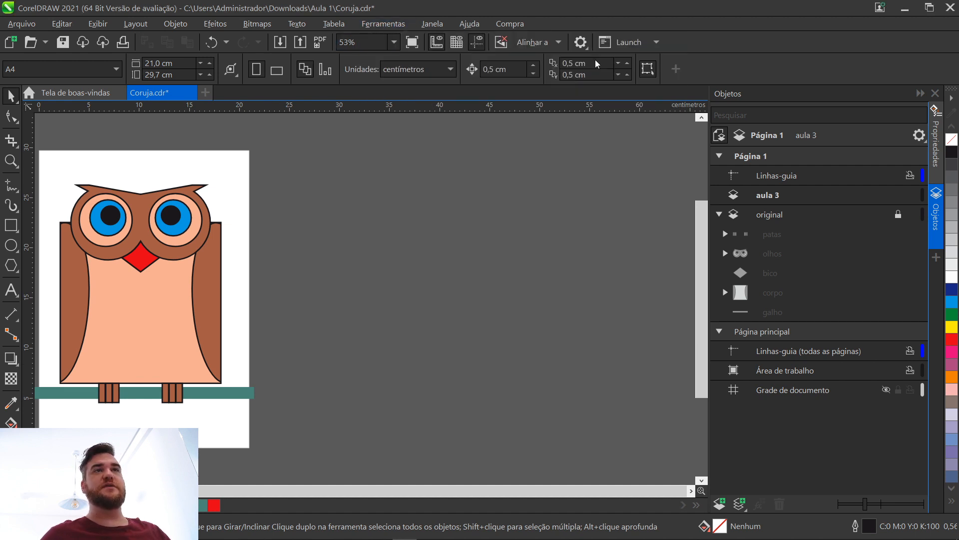
{"action": "left_click", "coordinate": [460, 271]}
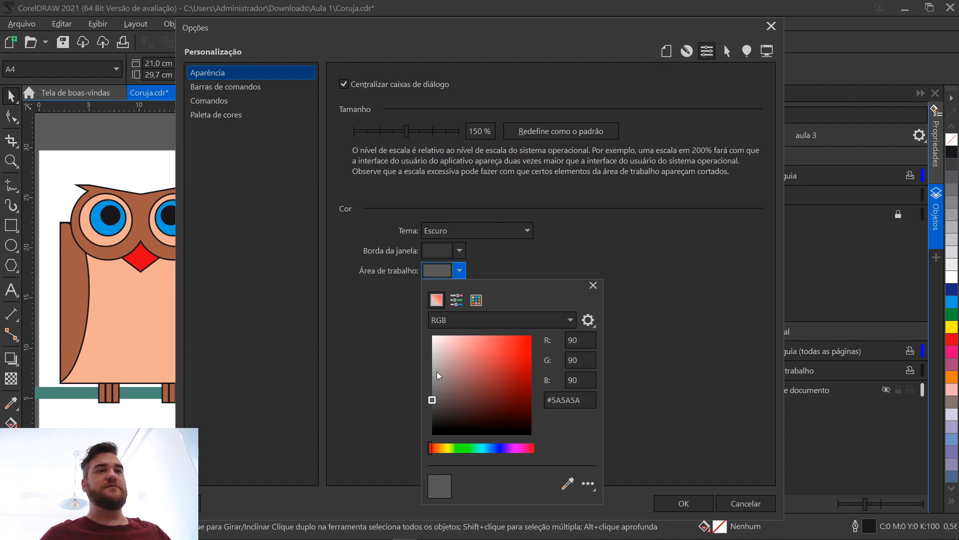
{"action": "left_click_drag", "start_coordinate": [438, 376], "coordinate": [423, 358]}
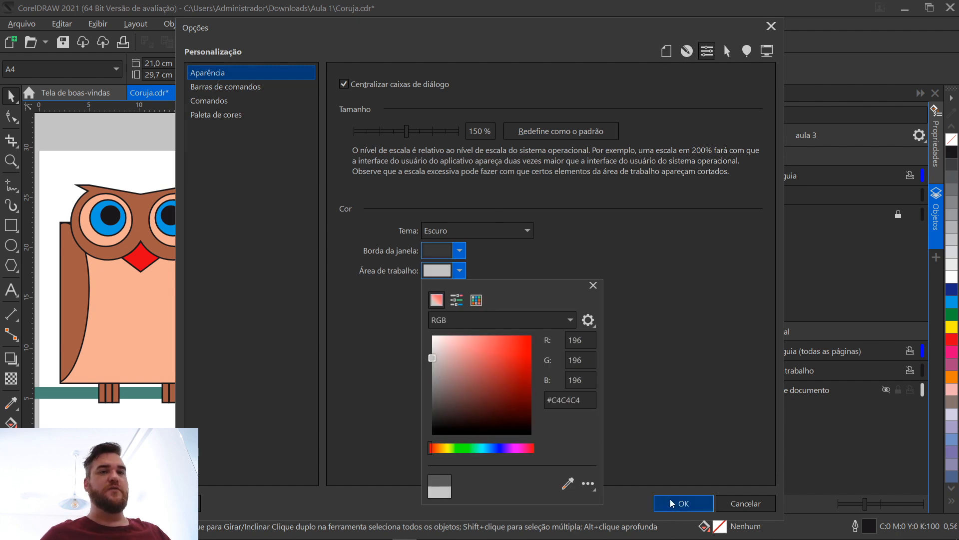
{"action": "left_click", "coordinate": [673, 474]}
{"action": "left_click", "coordinate": [681, 503]}
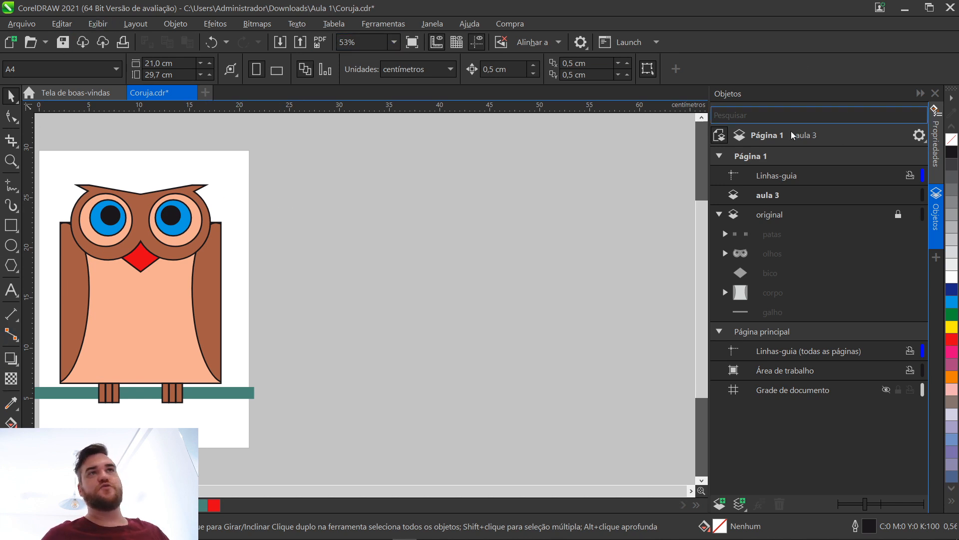
{"action": "left_click", "coordinate": [97, 24]}
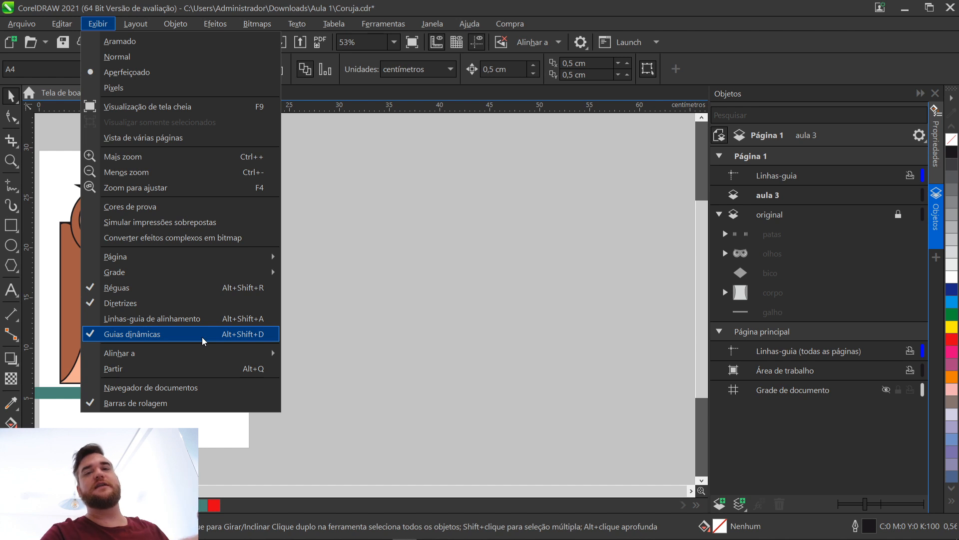
{"action": "left_click", "coordinate": [372, 320]}
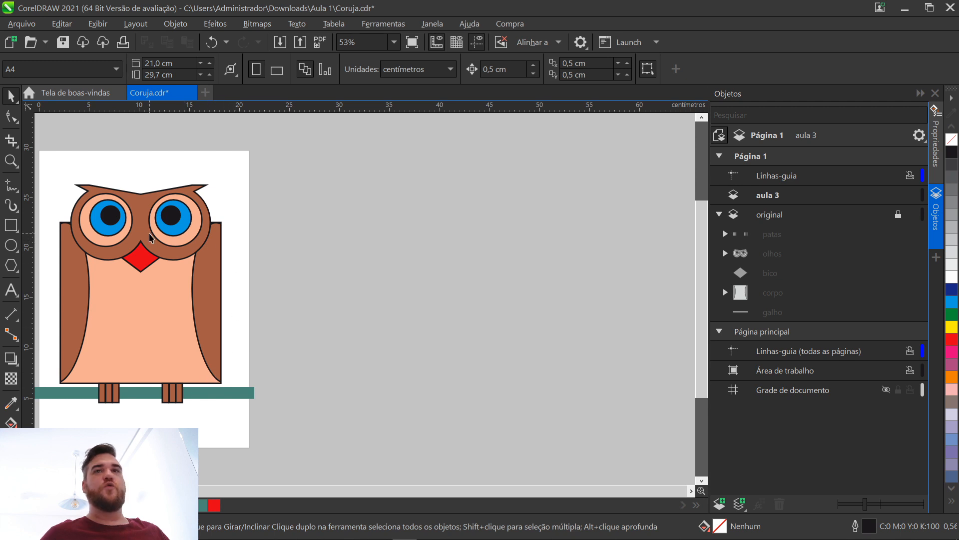
Unlock the original layer
{"action": "left_click", "coordinate": [843, 215]}
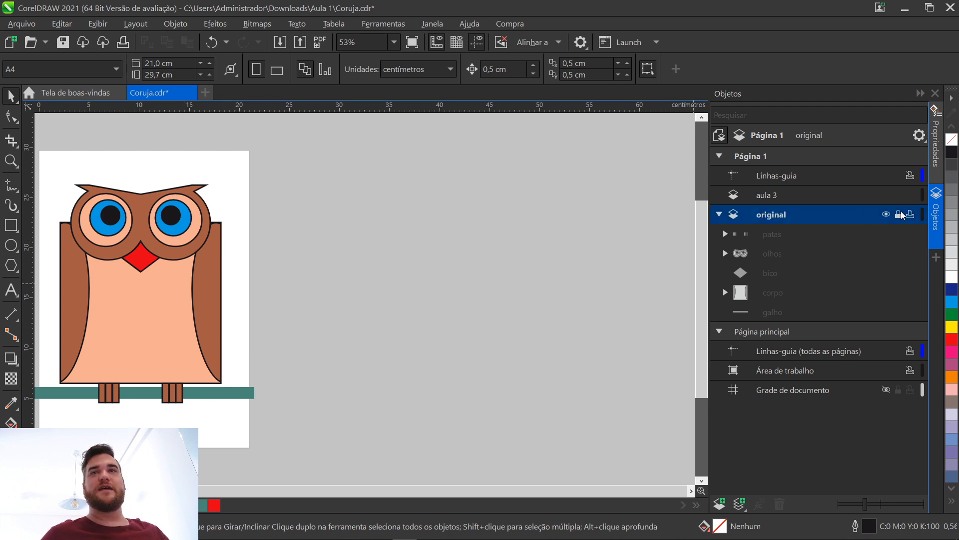
{"action": "left_click", "coordinate": [899, 215]}
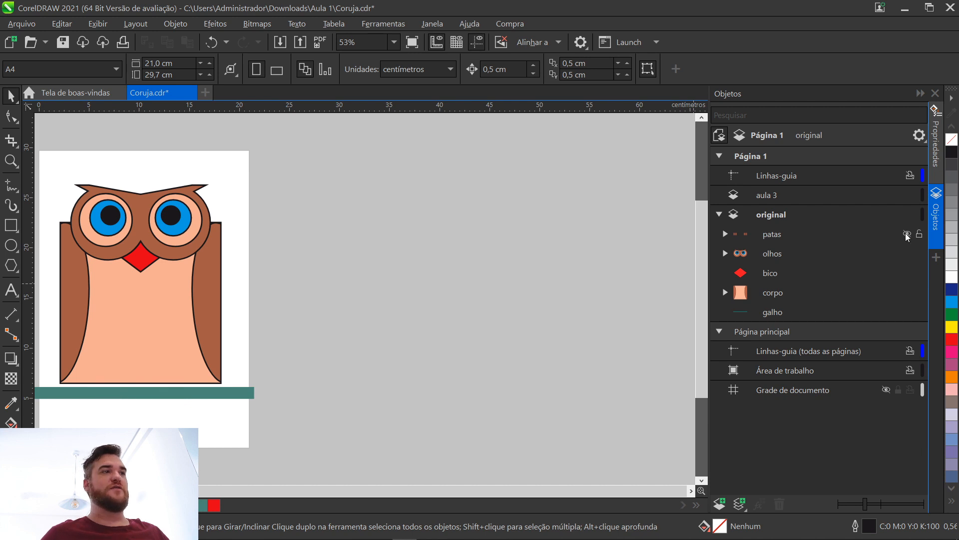
Toggle the visibility of the owl's patas, olhos, bico and corpo objects and make them all visible again
{"action": "left_click", "coordinate": [905, 233]}
{"action": "left_click", "coordinate": [908, 255]}
{"action": "left_click", "coordinate": [907, 255]}
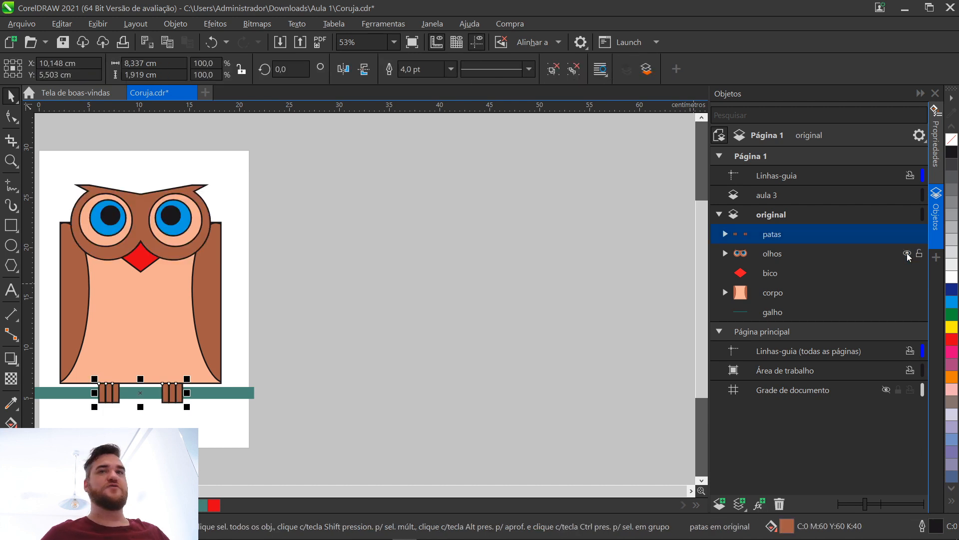
{"action": "left_click", "coordinate": [907, 274]}
{"action": "left_click", "coordinate": [906, 274]}
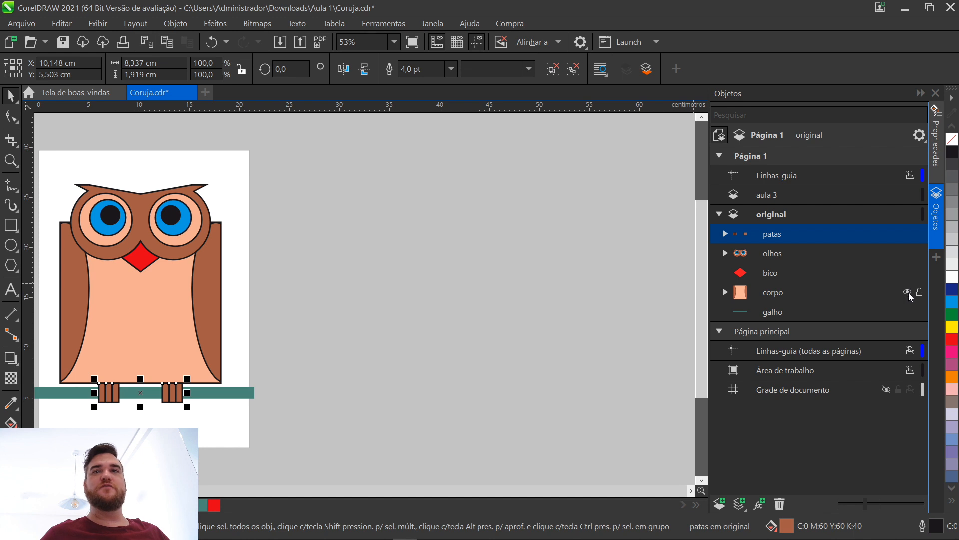
{"action": "left_click", "coordinate": [907, 293]}
{"action": "left_click", "coordinate": [907, 293]}
Hide the bico, olhos, patas and galho objects of the original layer, leaving only corpo shown
{"action": "left_click", "coordinate": [907, 273]}
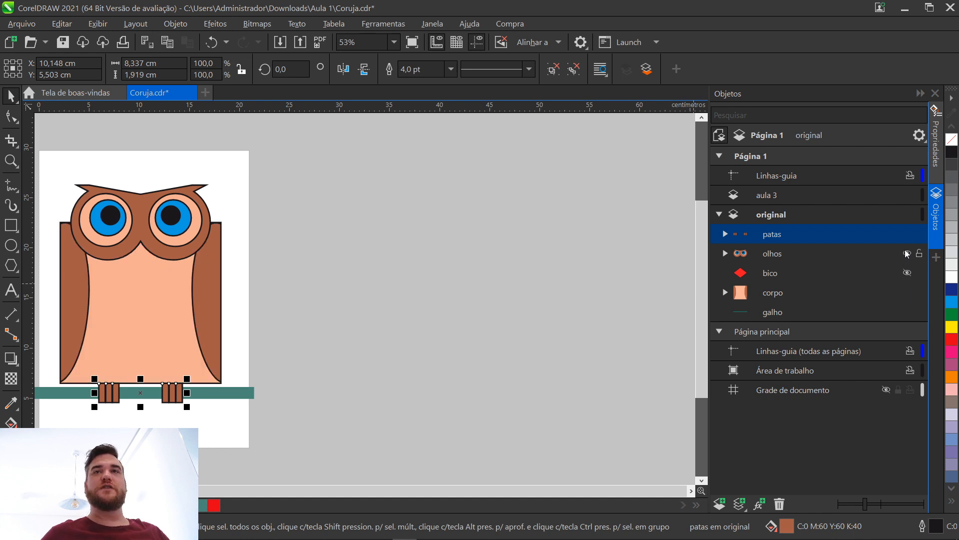
{"action": "left_click", "coordinate": [907, 254]}
{"action": "left_click", "coordinate": [906, 233]}
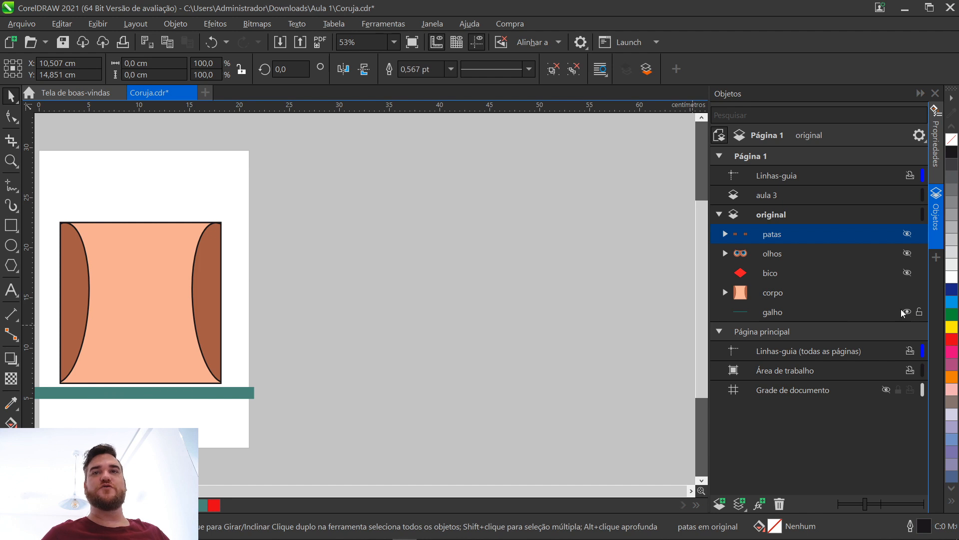
{"action": "left_click", "coordinate": [907, 312]}
Draw a square about 15.4 cm on each side beside the page and fill it with light blue (C40 M0 Y0 K0)
{"action": "key", "text": "F6"}
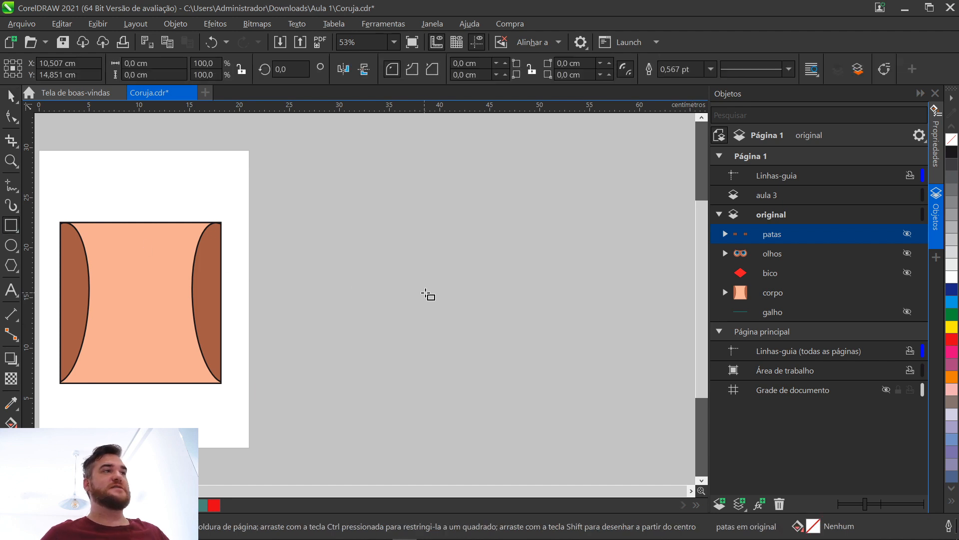
{"action": "mouse_move", "coordinate": [358, 235]}
{"action": "left_mouse_down"}
{"action": "mouse_move", "coordinate": [451, 334]}
{"action": "mouse_move", "coordinate": [445, 346]}
{"action": "mouse_move", "coordinate": [442, 338]}
{"action": "mouse_move", "coordinate": [515, 390]}
{"action": "left_mouse_up"}
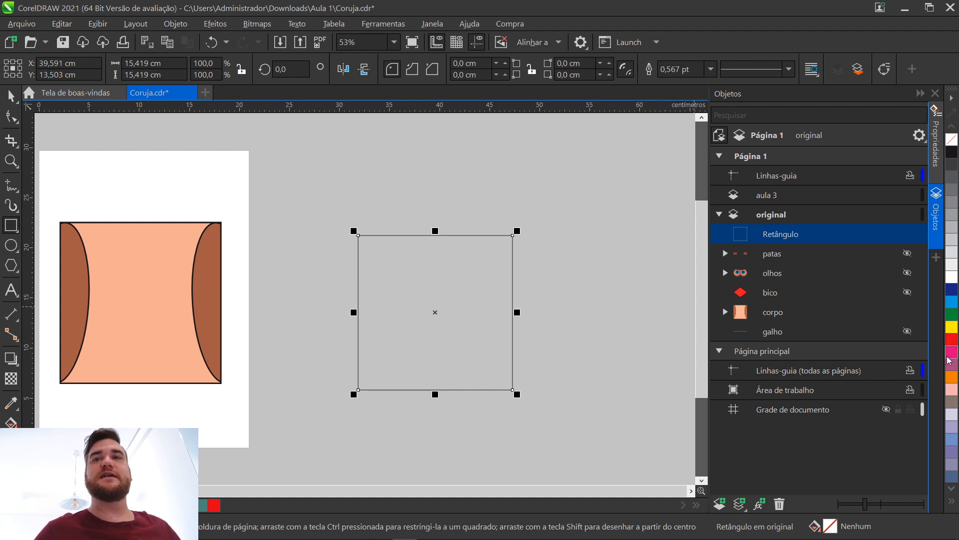
{"action": "left_click", "coordinate": [951, 501]}
{"action": "left_click", "coordinate": [915, 140]}
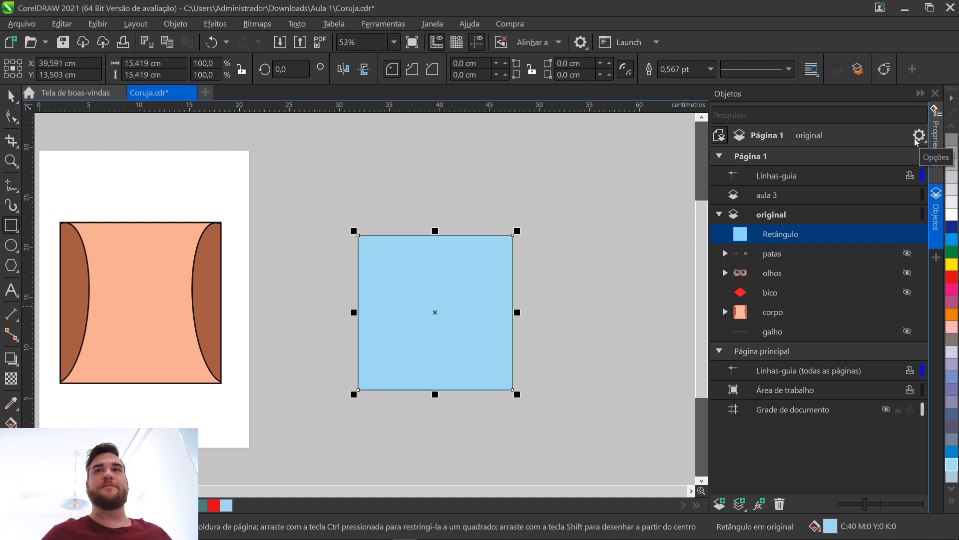
Set the light blue square's outline width to 4.0 pt
{"action": "left_click", "coordinate": [711, 69]}
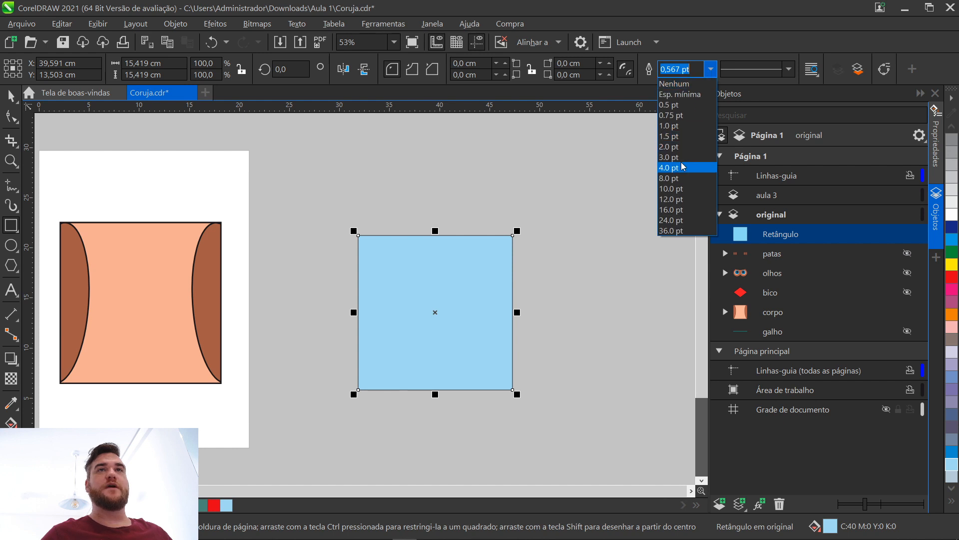
{"action": "left_click", "coordinate": [670, 167]}
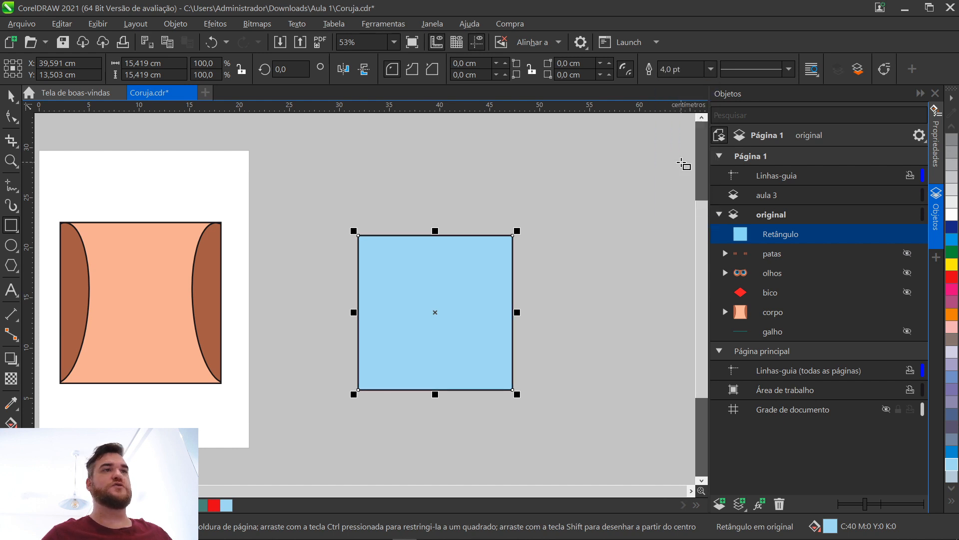
{"action": "left_click", "coordinate": [936, 166]}
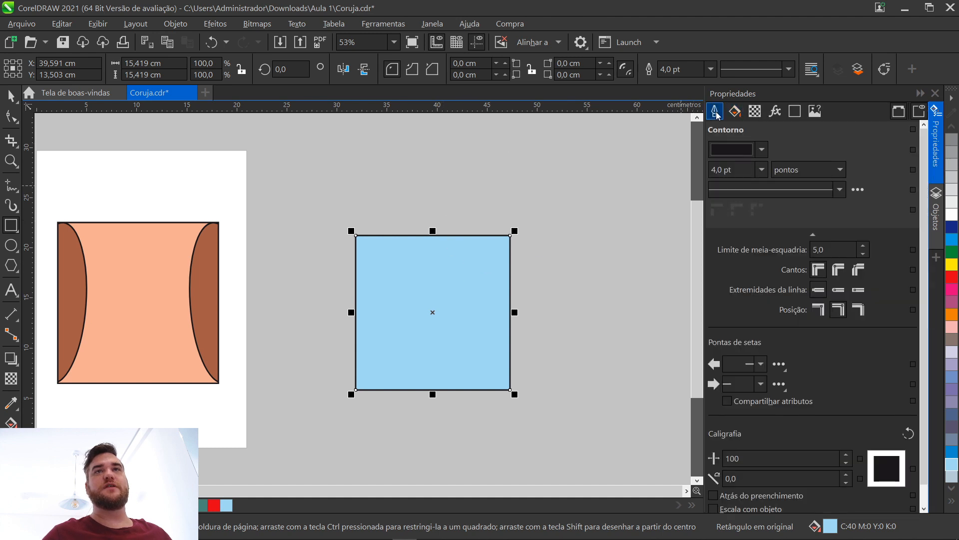
{"action": "left_click", "coordinate": [937, 204]}
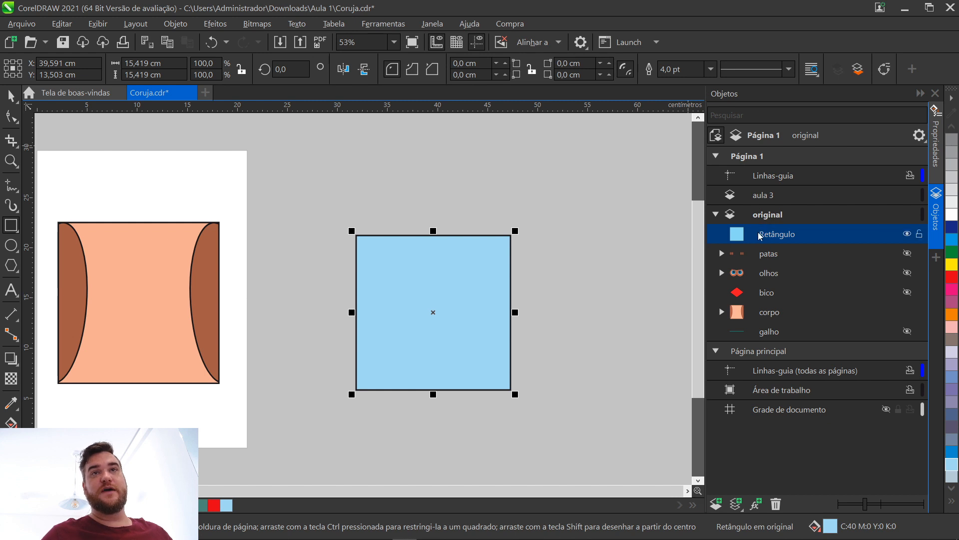
Move the light blue square into the aula 3 layer and lock the original layer
{"action": "left_click_drag", "start_coordinate": [760, 234], "coordinate": [768, 204]}
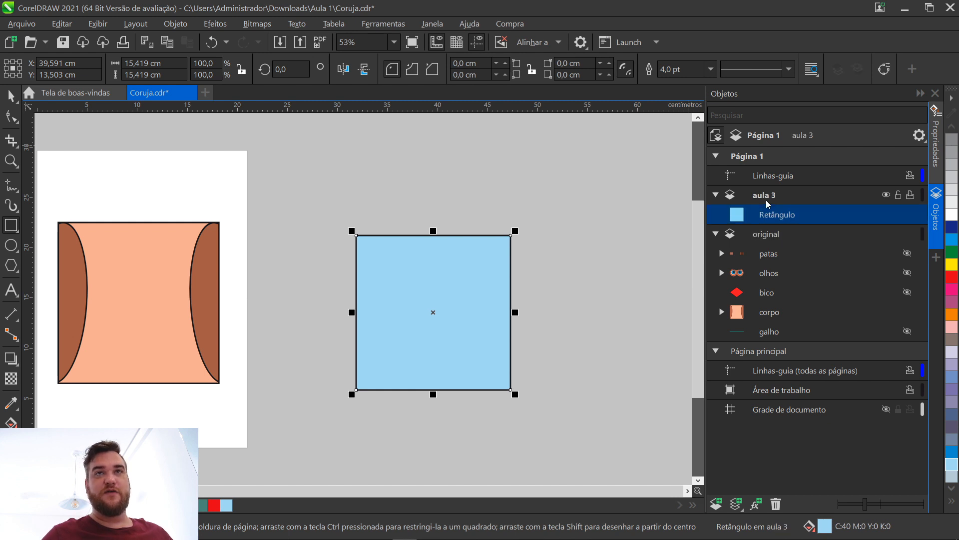
{"action": "left_click", "coordinate": [899, 234]}
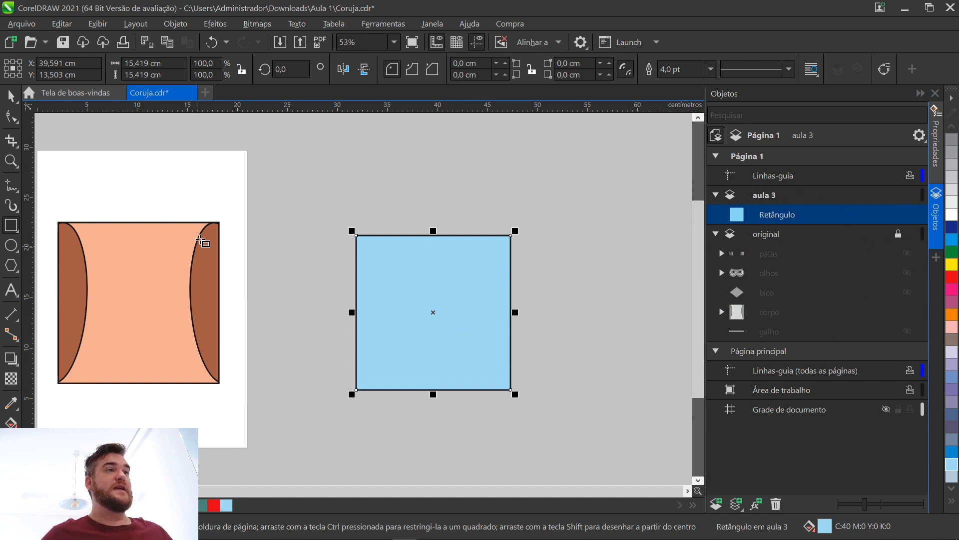
Draw an ellipse about 4.9 cm wide and 15.4 cm tall over the square's right side, matching the square's height
{"action": "left_click", "coordinate": [11, 245]}
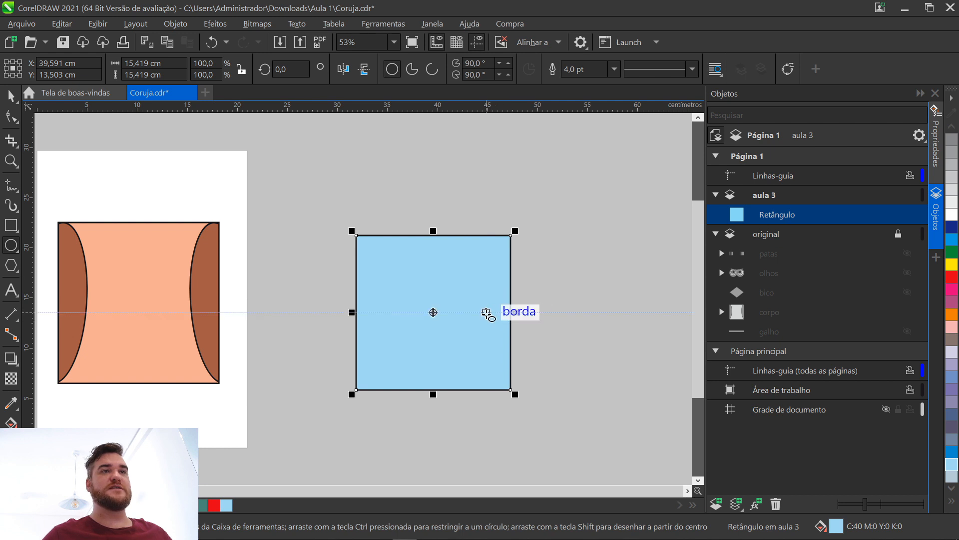
{"action": "left_click_drag", "start_coordinate": [472, 235], "coordinate": [510, 390]}
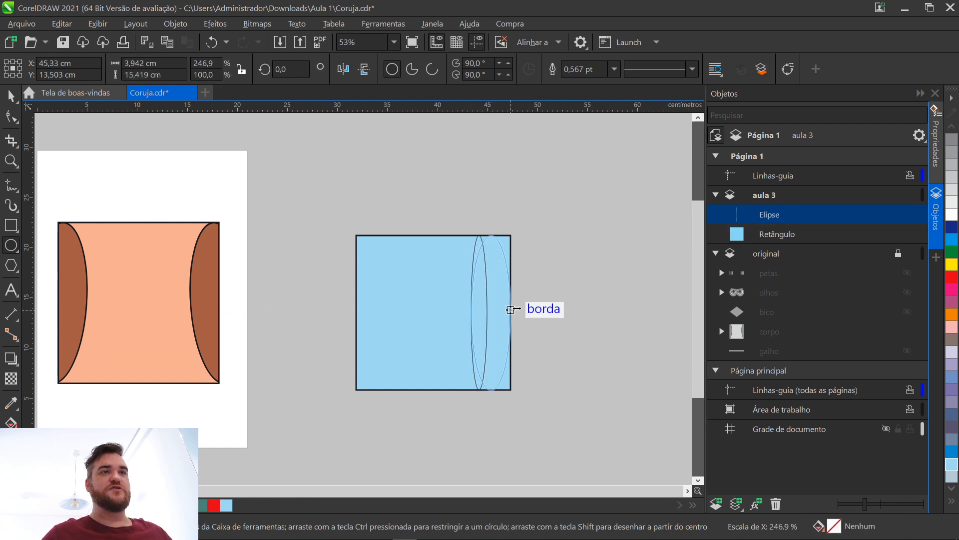
{"action": "left_click_drag", "start_coordinate": [517, 311], "coordinate": [526, 312]}
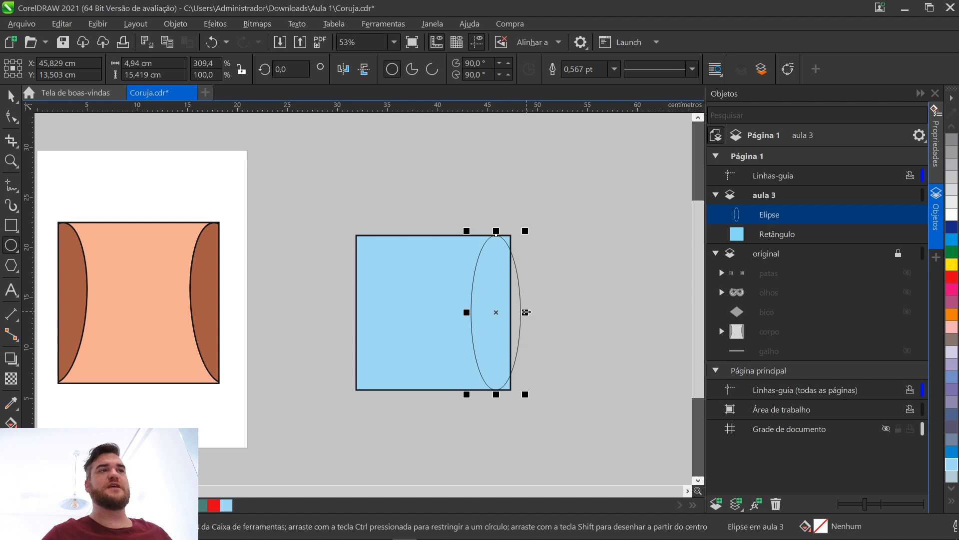
Fill the ellipse with dark blue (C100 M100 Y0 K0) and set its outline width to 4.0 pt
{"action": "left_click", "coordinate": [951, 227]}
{"action": "left_click", "coordinate": [614, 69]}
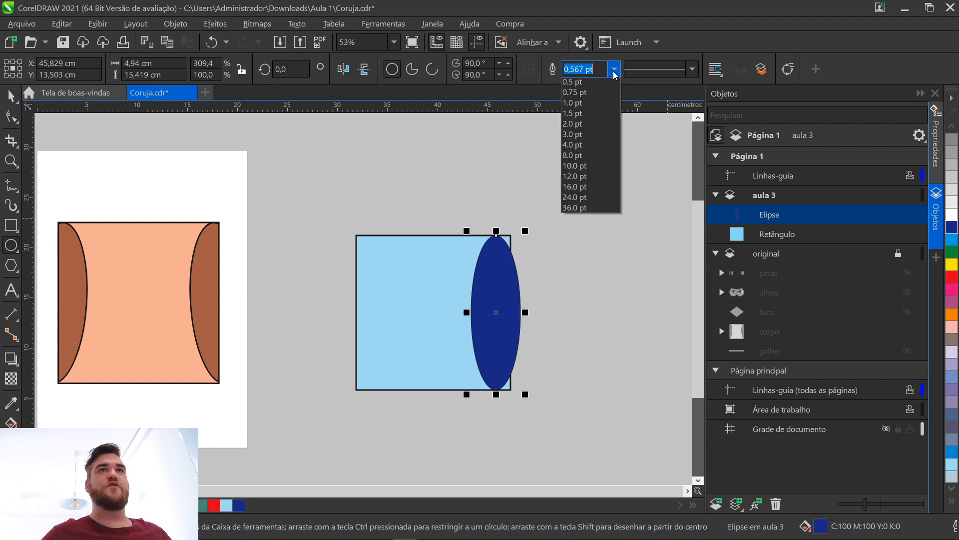
{"action": "left_click", "coordinate": [594, 168]}
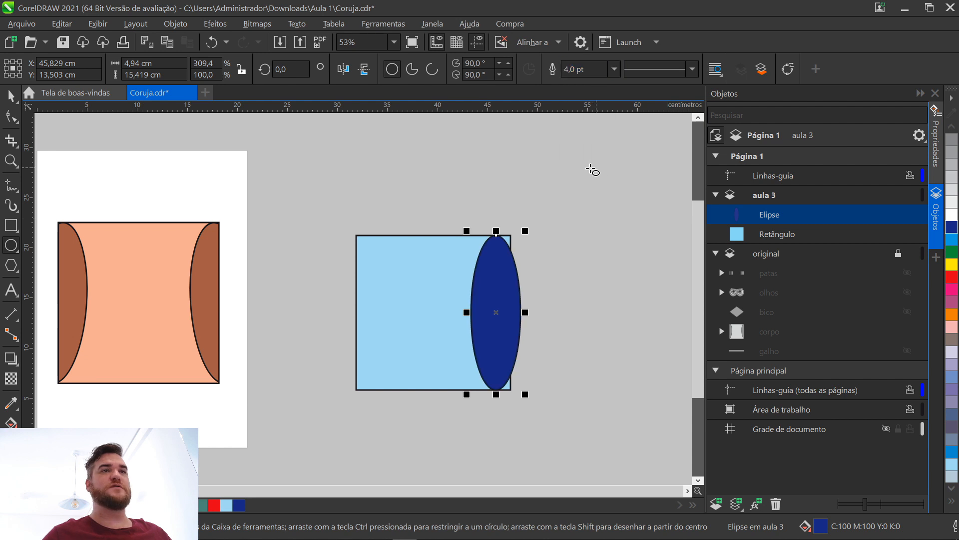
Centre the dark blue ellipse on the square's right edge and rotate it 10 degrees
{"action": "left_click_drag", "start_coordinate": [496, 312], "coordinate": [509, 311]}
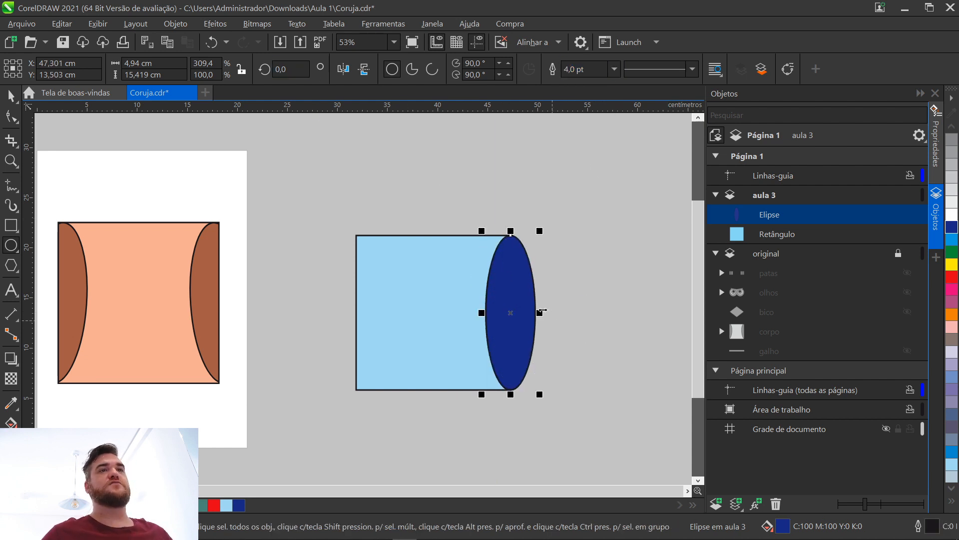
{"action": "left_click", "coordinate": [288, 71]}
{"action": "type", "text": "10"}
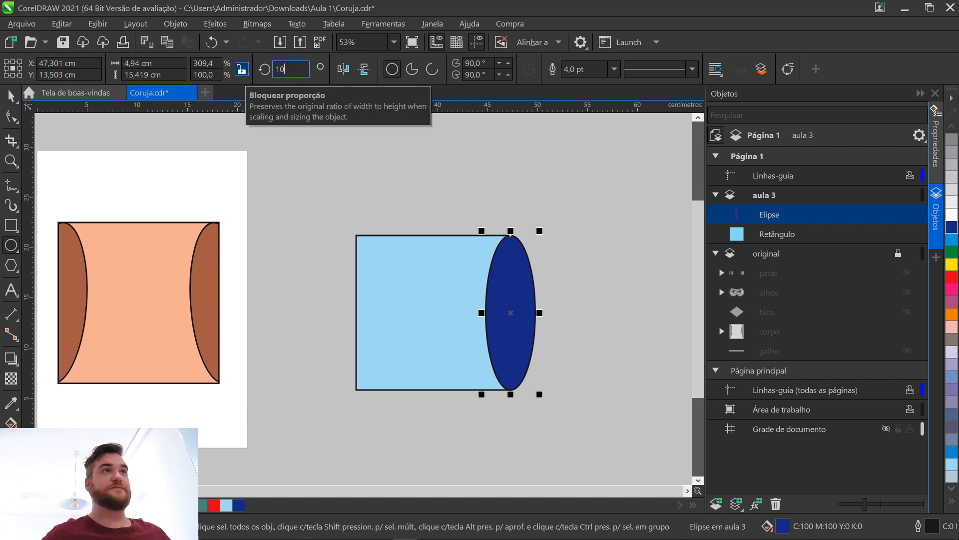
{"action": "key", "text": "Return"}
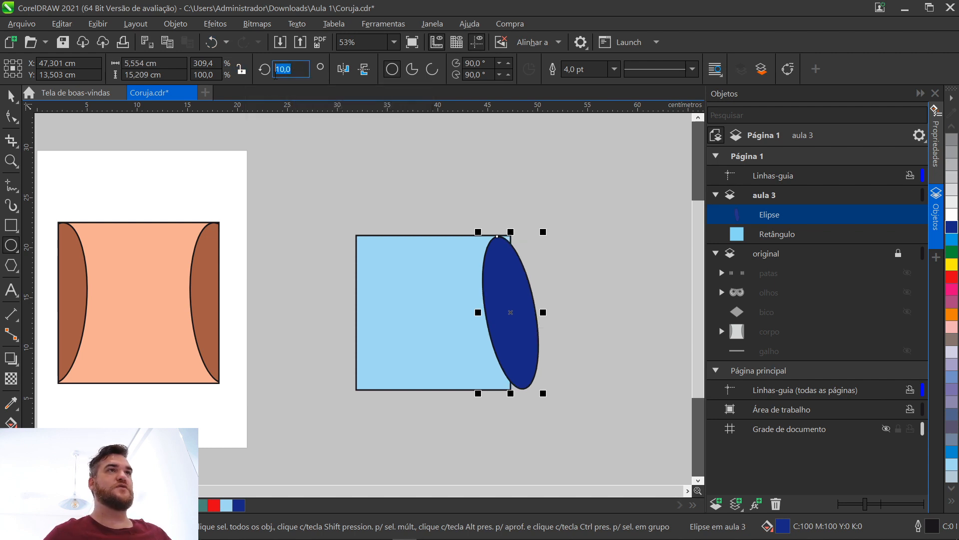
Set the dark blue ellipse's rotation to 5 degrees and place a copy of it centred on the square's left edge
{"action": "type", "text": "5"}
{"action": "key", "text": "Return"}
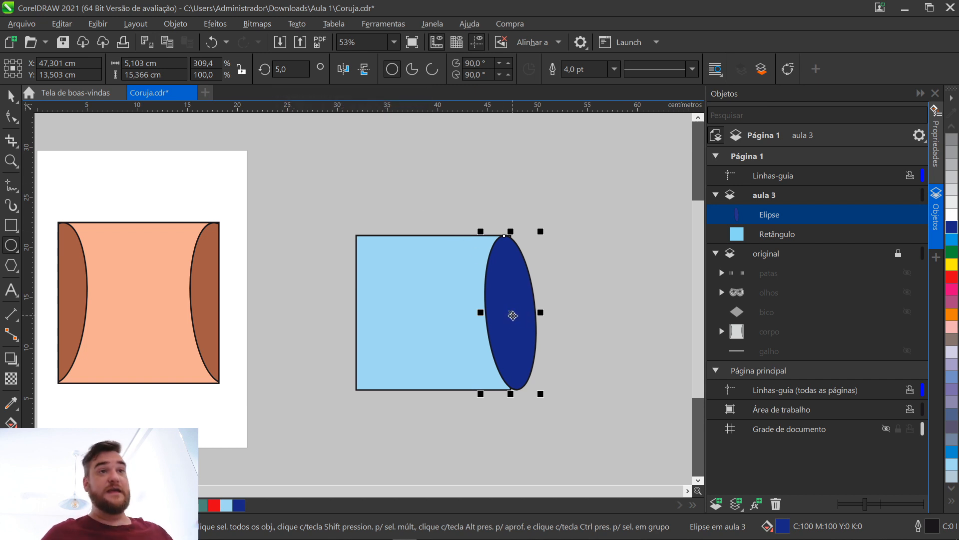
{"action": "left_click", "coordinate": [11, 95]}
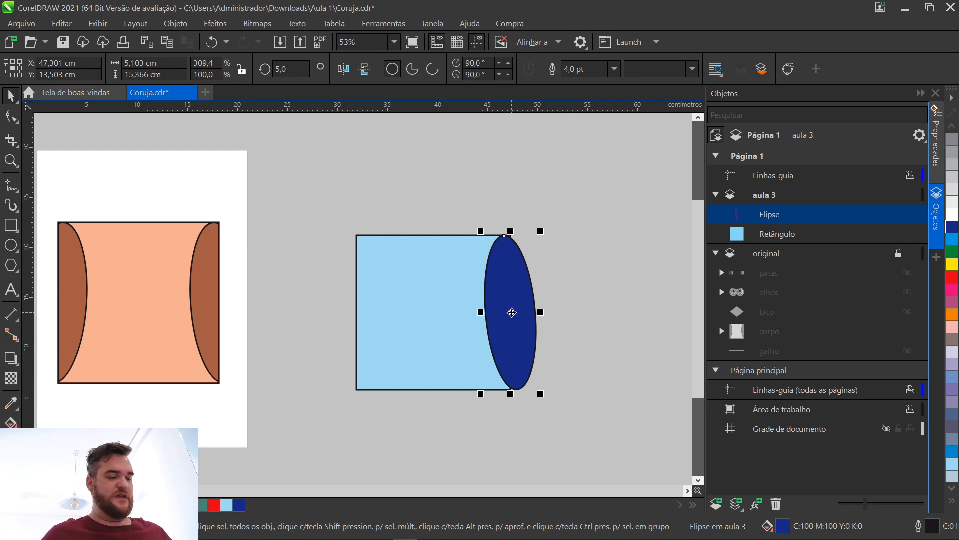
{"action": "left_click_drag", "start_coordinate": [512, 313], "coordinate": [355, 311]}
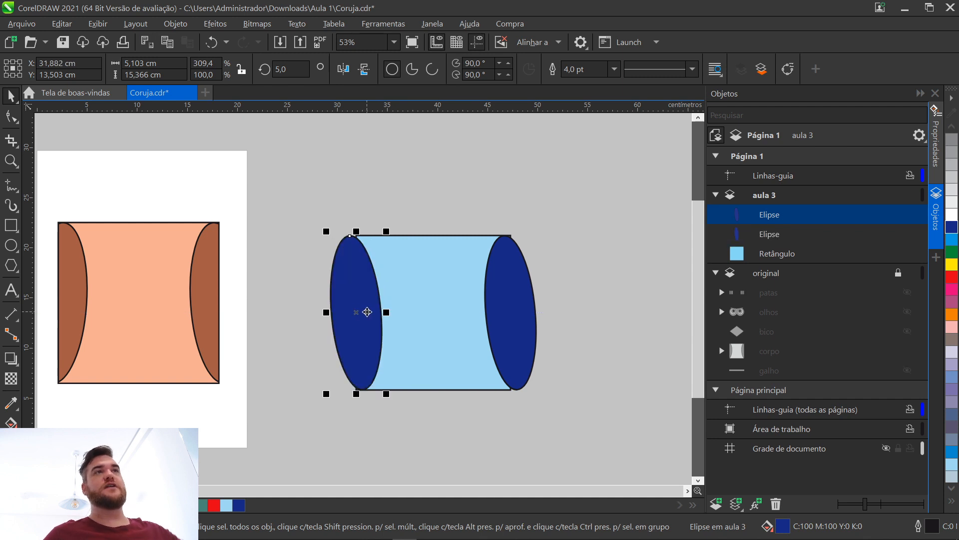
Set the rotation of the ellipse on the square's left edge to -5 degrees so it mirrors the other one
{"action": "left_click", "coordinate": [344, 70]}
{"action": "left_click", "coordinate": [344, 70]}
{"action": "left_click_drag", "start_coordinate": [294, 70], "coordinate": [265, 73]}
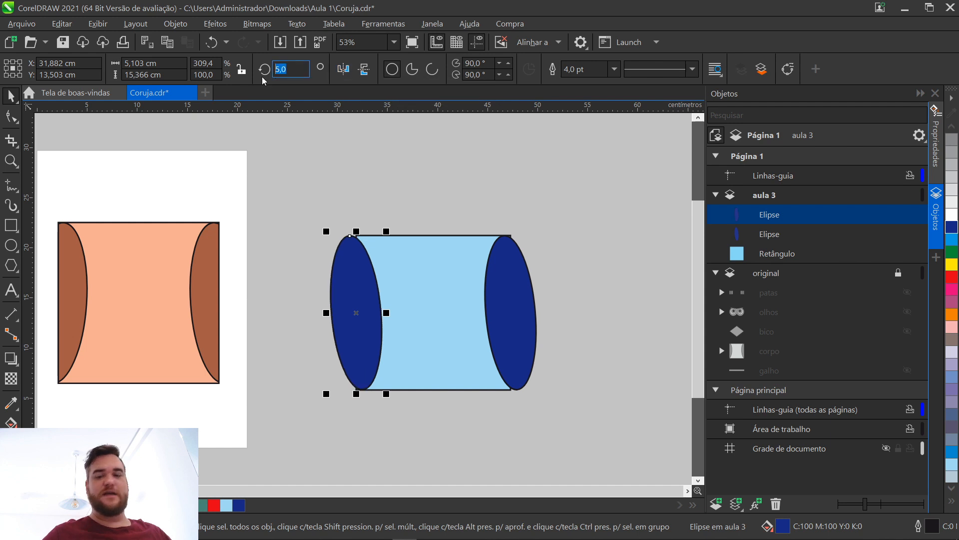
{"action": "type", "text": "-5"}
{"action": "key", "text": "Return"}
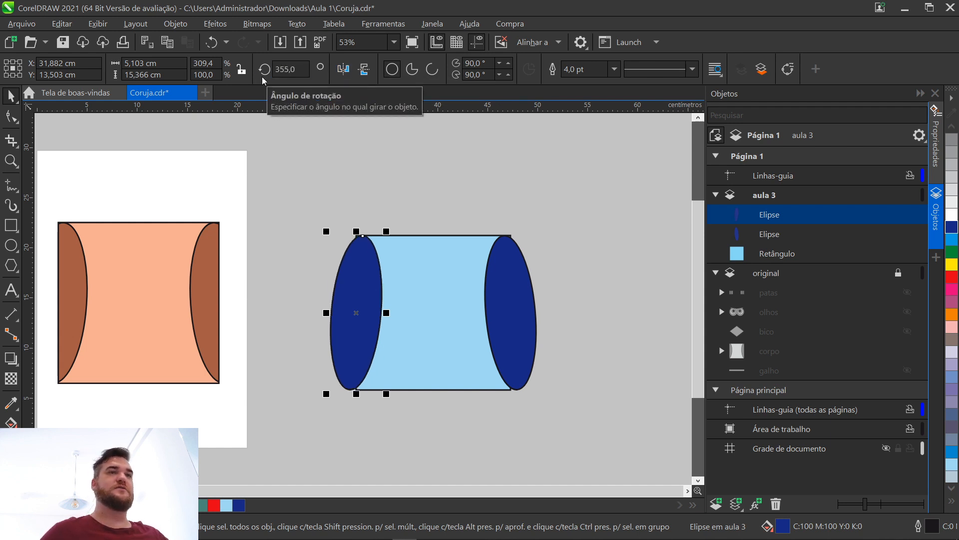
{"action": "left_click", "coordinate": [516, 143]}
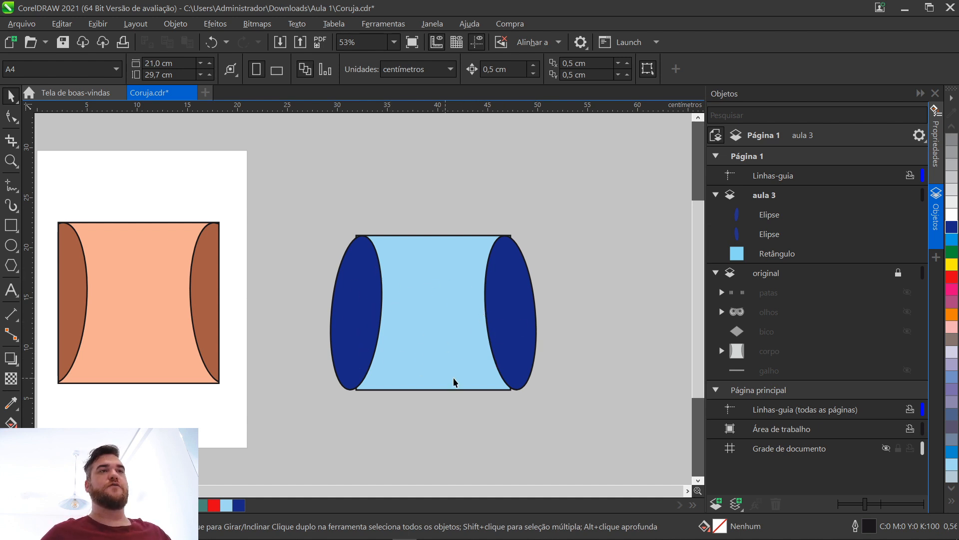
PowerClip both dark blue ellipses inside the light blue square
{"action": "left_click", "coordinate": [513, 309]}
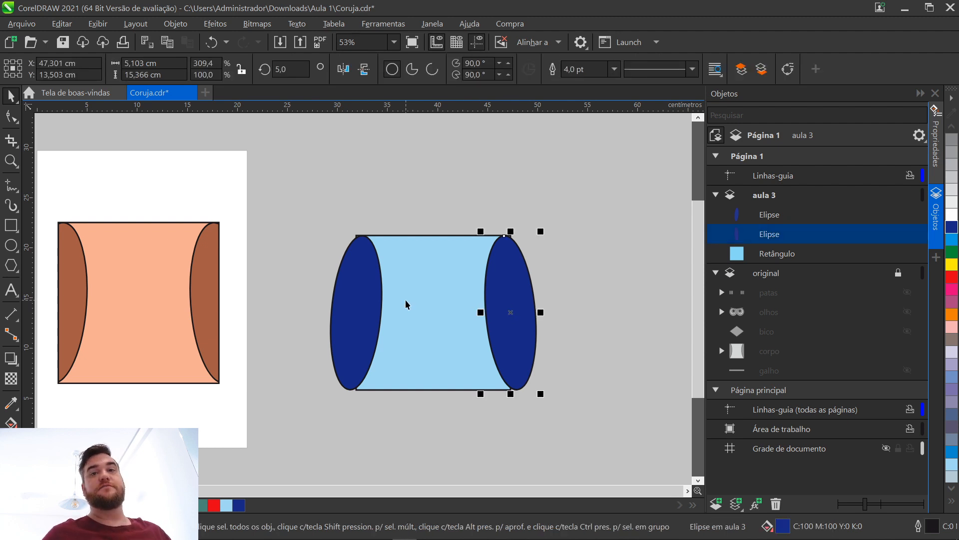
{"action": "left_click", "coordinate": [368, 309], "text": "shift"}
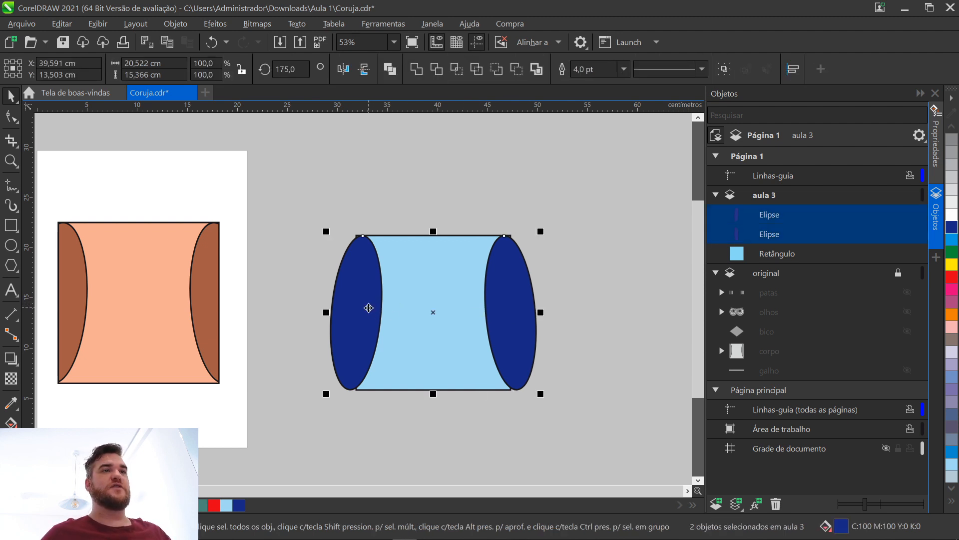
{"action": "left_click", "coordinate": [584, 298]}
{"action": "left_click", "coordinate": [520, 301]}
{"action": "left_click", "coordinate": [363, 300], "text": "shift"}
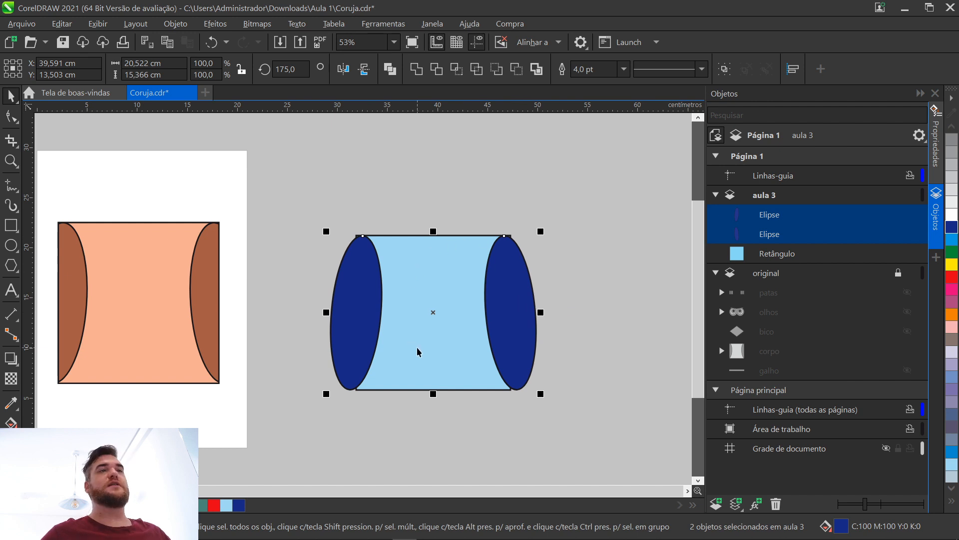
{"action": "left_click", "coordinate": [175, 23]}
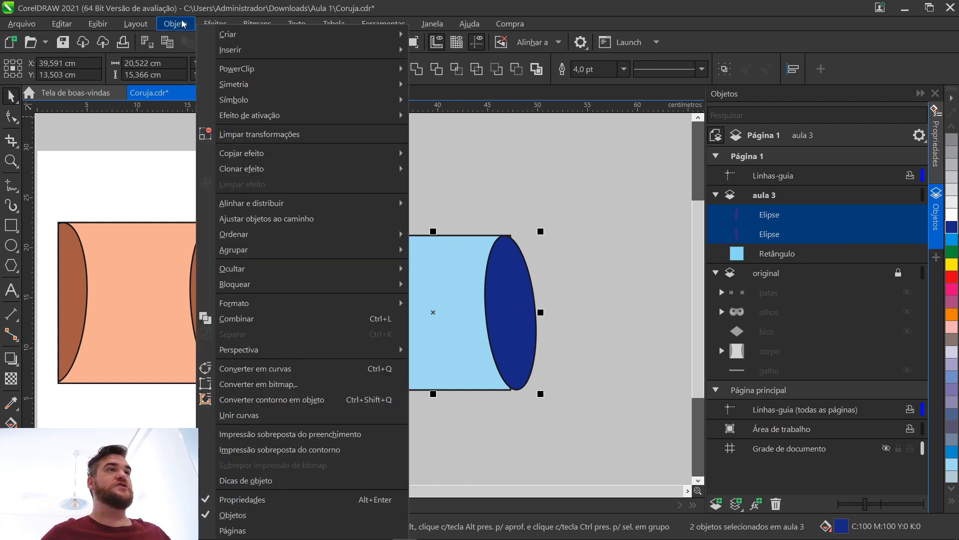
{"action": "mouse_move", "coordinate": [315, 73]}
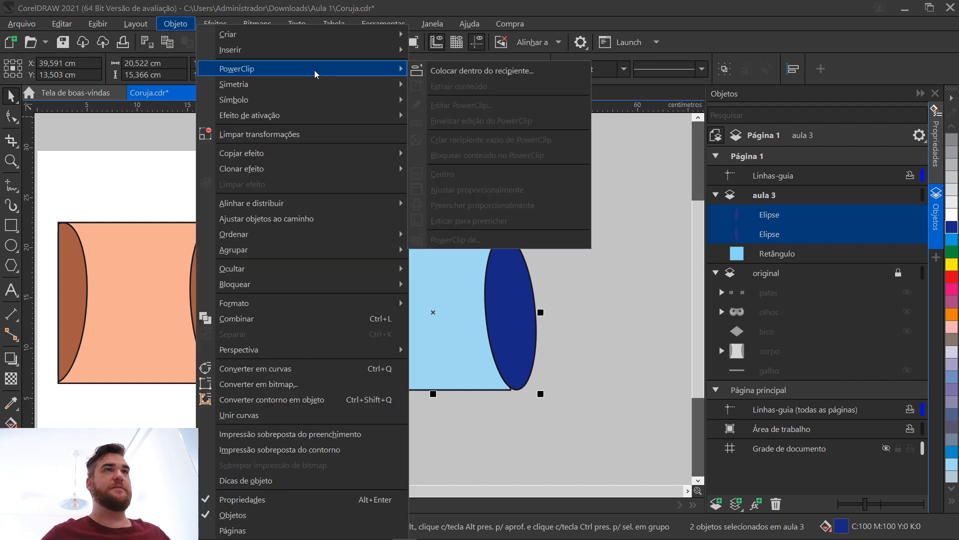
{"action": "left_click", "coordinate": [484, 71]}
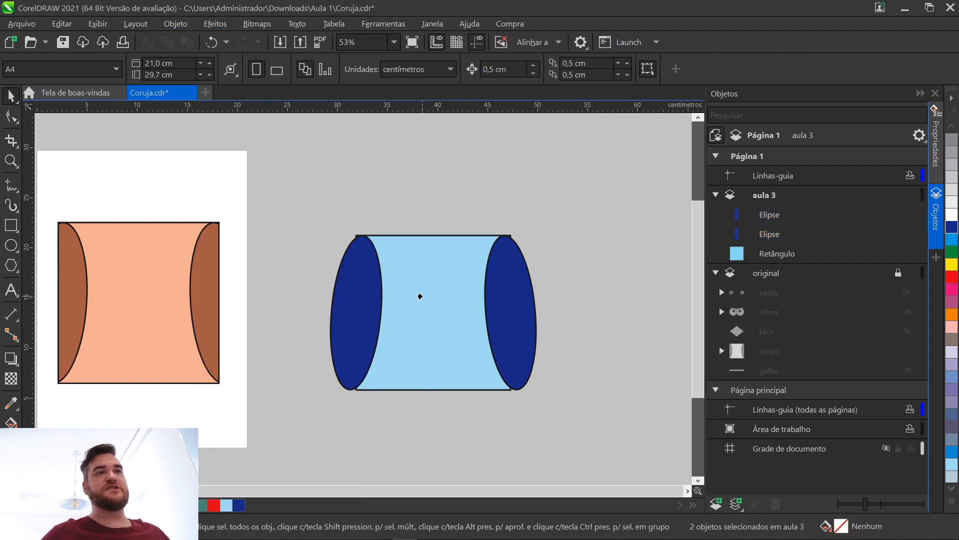
{"action": "left_click", "coordinate": [421, 296]}
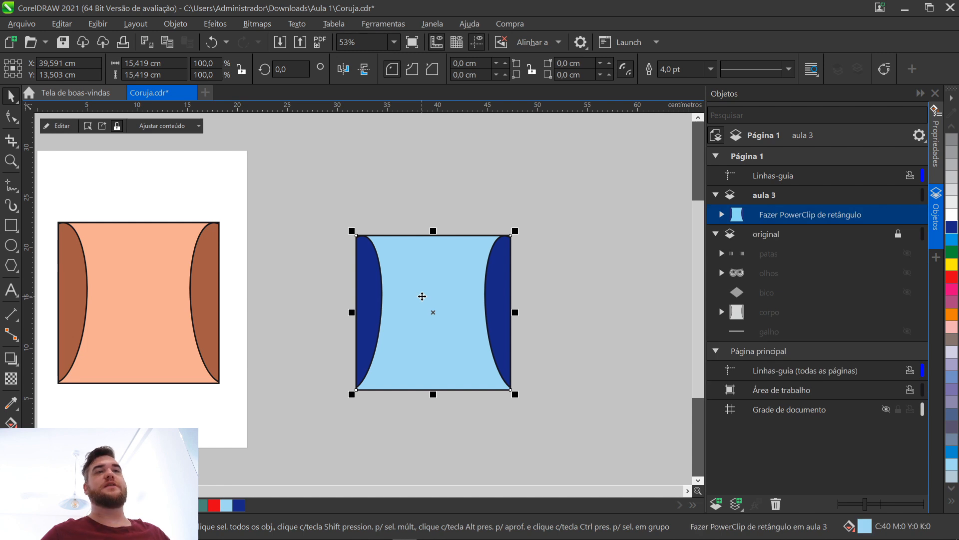
{"action": "left_click", "coordinate": [589, 268]}
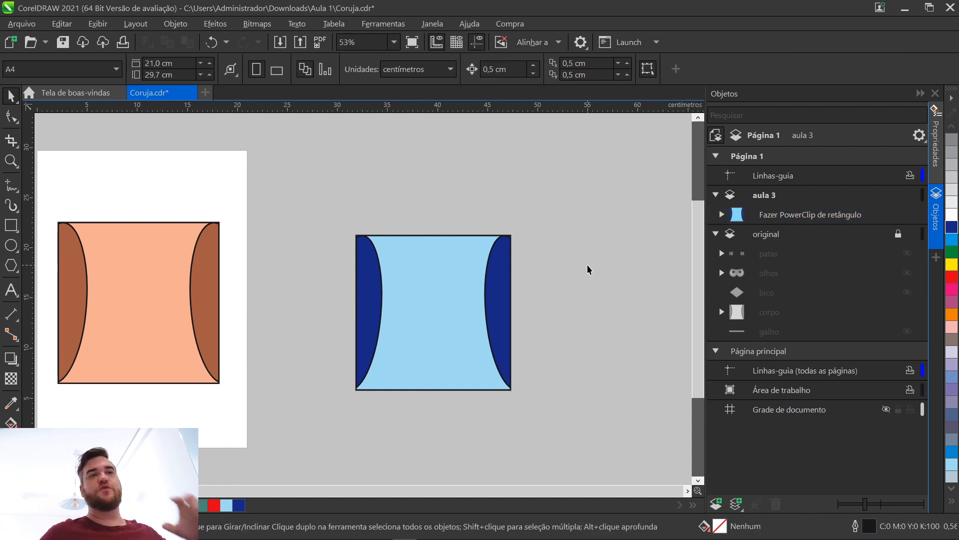
Extract the ellipses from the square's PowerClip and undo the extraction
{"action": "left_click", "coordinate": [411, 248]}
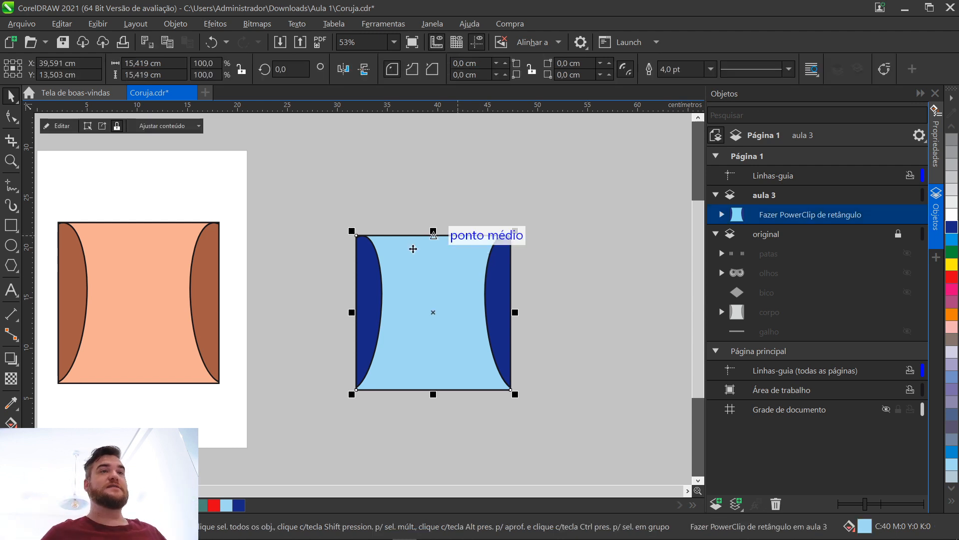
{"action": "left_click", "coordinate": [176, 24]}
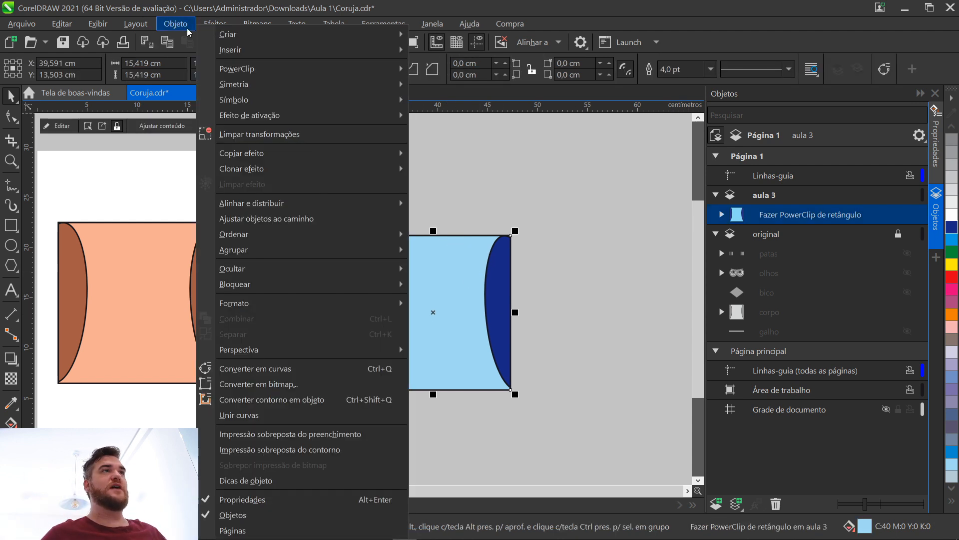
{"action": "mouse_move", "coordinate": [234, 69]}
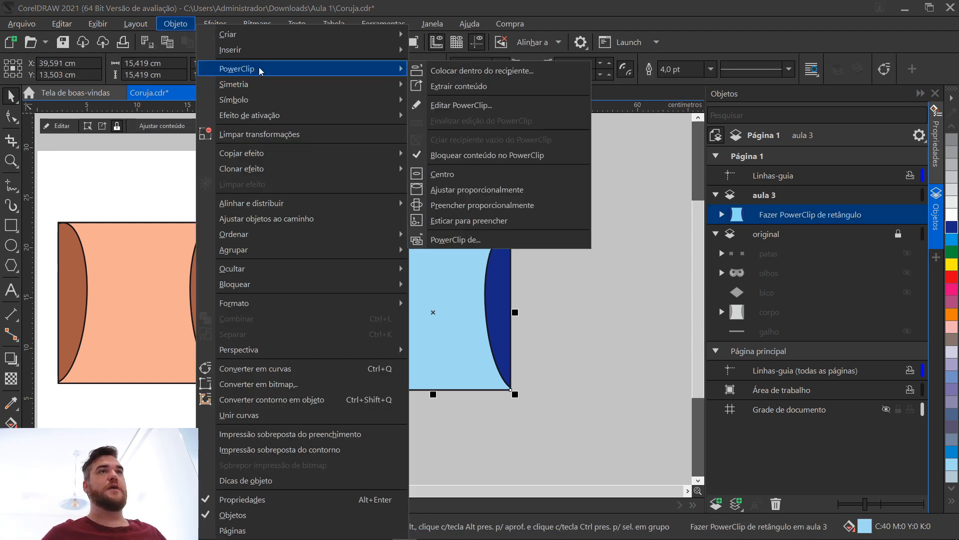
{"action": "left_click", "coordinate": [487, 91]}
{"action": "key", "text": "ctrl+z"}
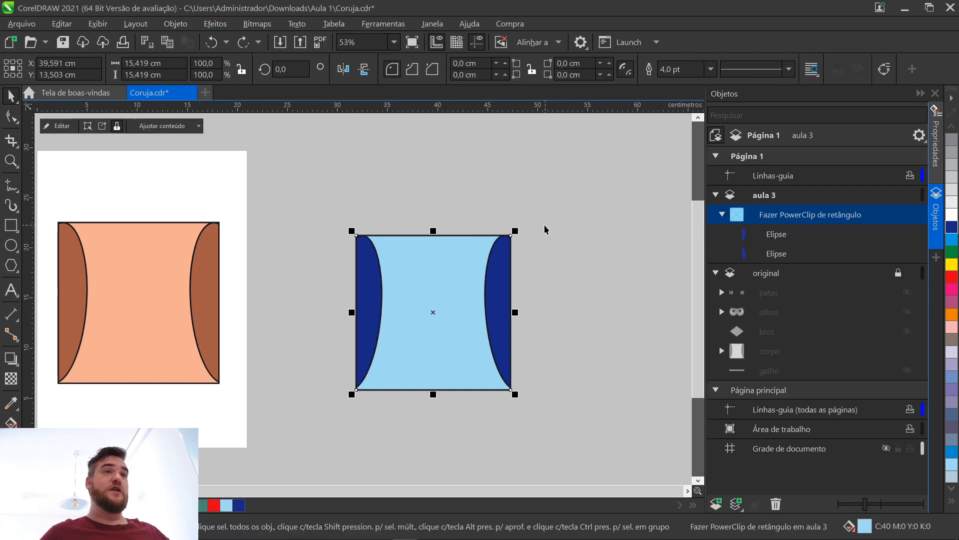
Edit the PowerClip contents, enlarge both ellipses together from their centre to about 24.3 by 19.5 cm overall, and finish editing
{"action": "left_click", "coordinate": [176, 24]}
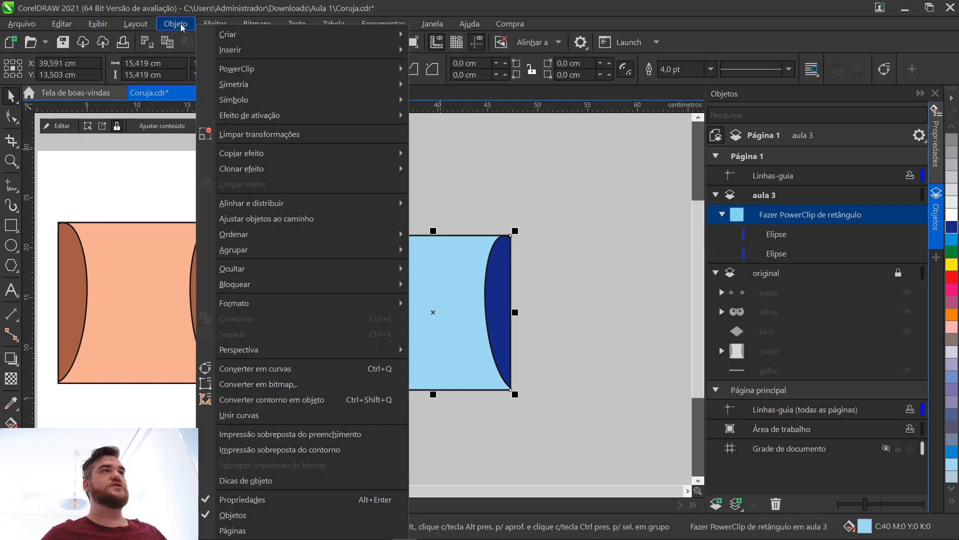
{"action": "mouse_move", "coordinate": [235, 69]}
{"action": "left_click", "coordinate": [451, 106]}
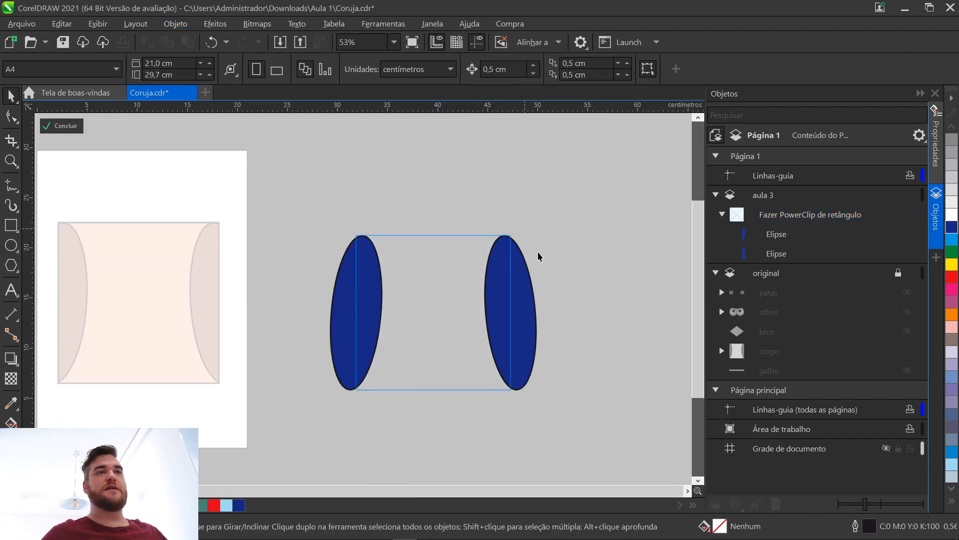
{"action": "key", "text": "ctrl+a"}
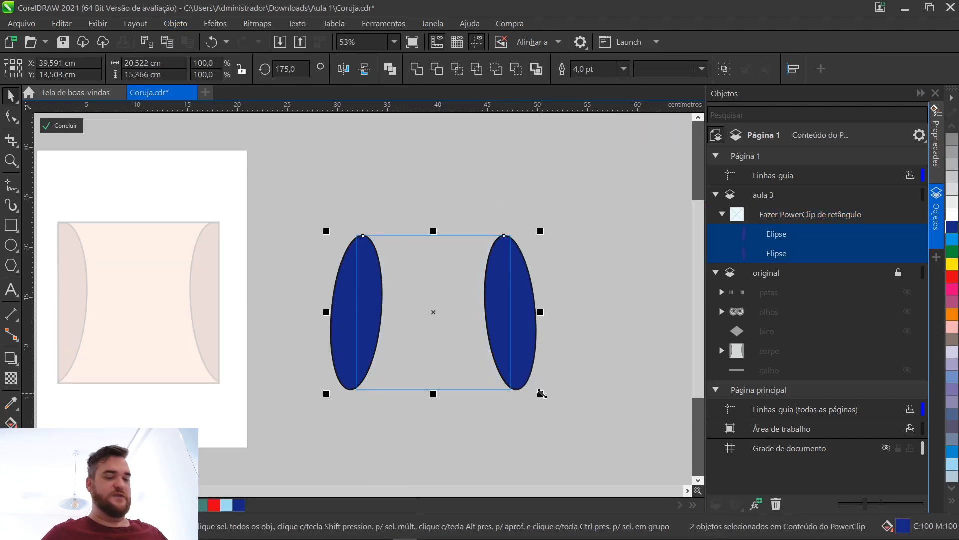
{"action": "left_click_drag", "start_coordinate": [541, 393], "coordinate": [559, 412]}
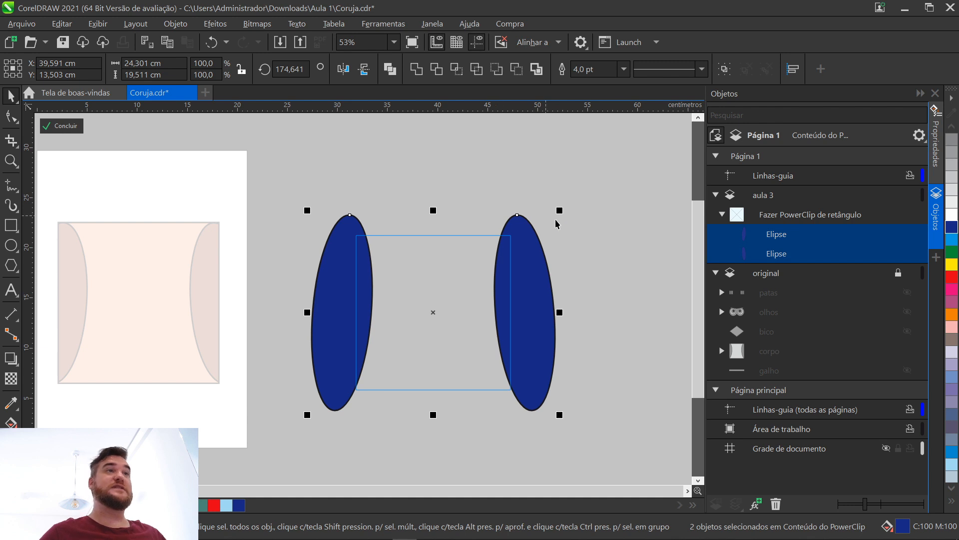
{"action": "left_click", "coordinate": [59, 126]}
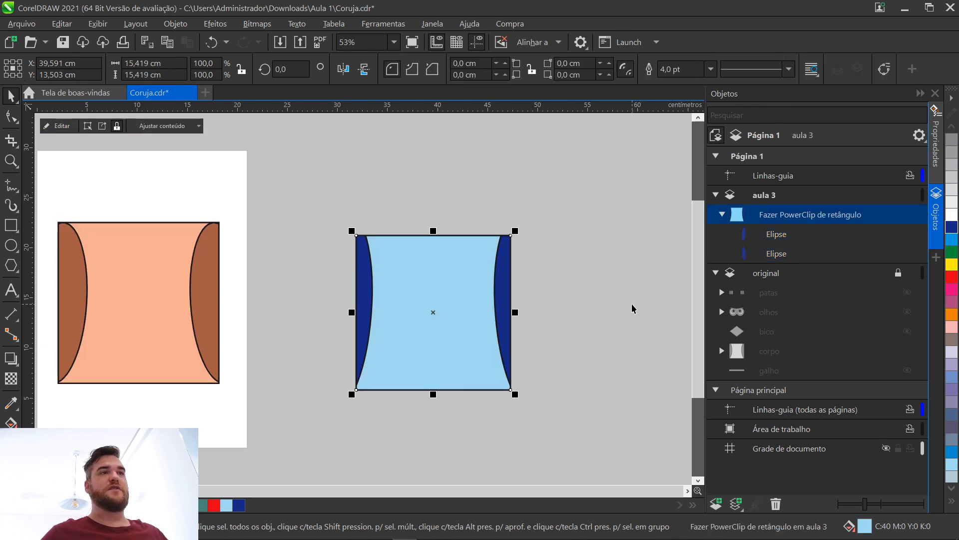
{"action": "left_click", "coordinate": [551, 256]}
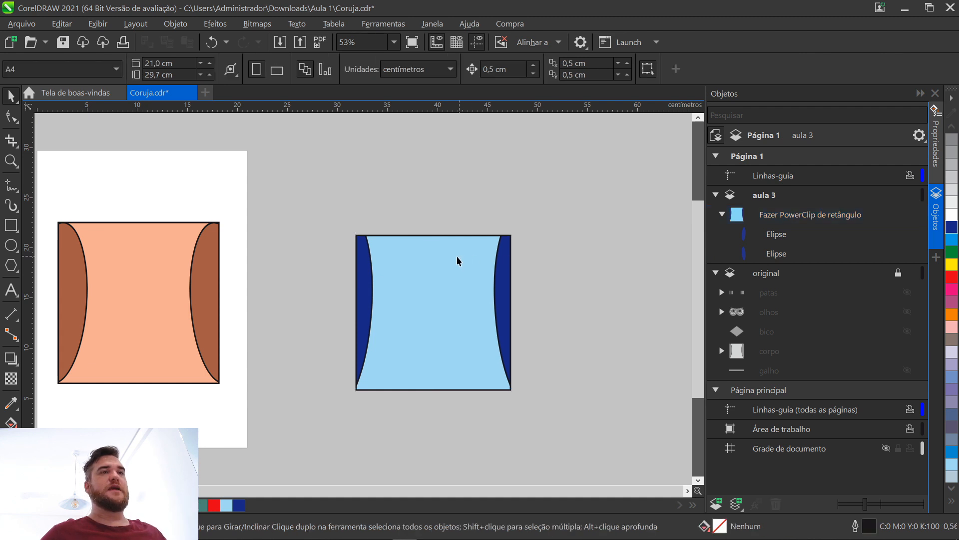
Reopen the PowerClip contents and nudge the left ellipse about 1.5 cm to the right, towards the square's centre
{"action": "left_click", "coordinate": [455, 265]}
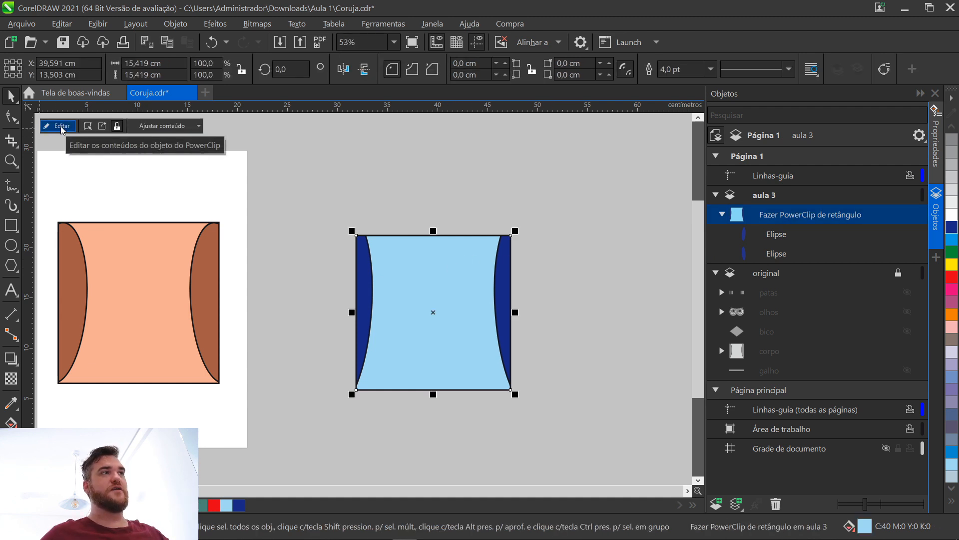
{"action": "double_click", "coordinate": [455, 295]}
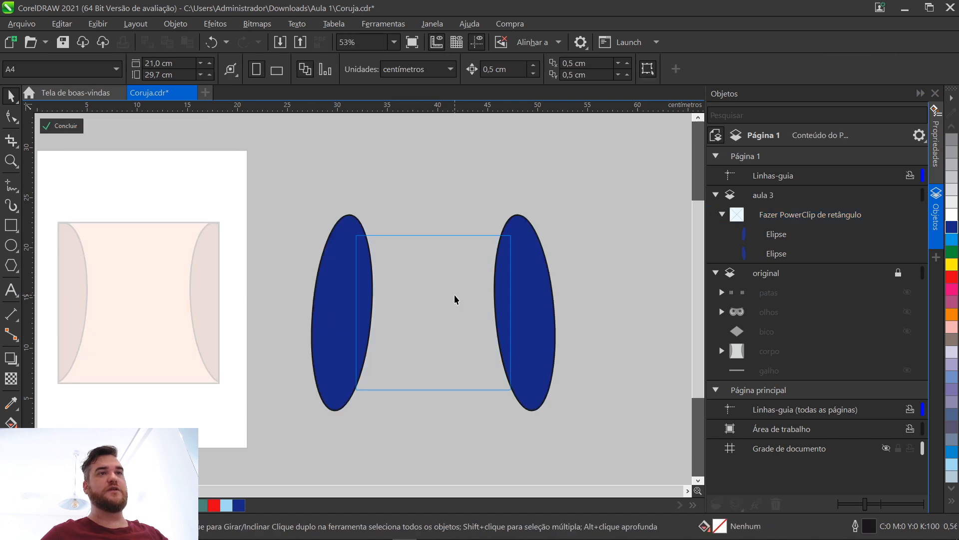
{"action": "left_click", "coordinate": [346, 283]}
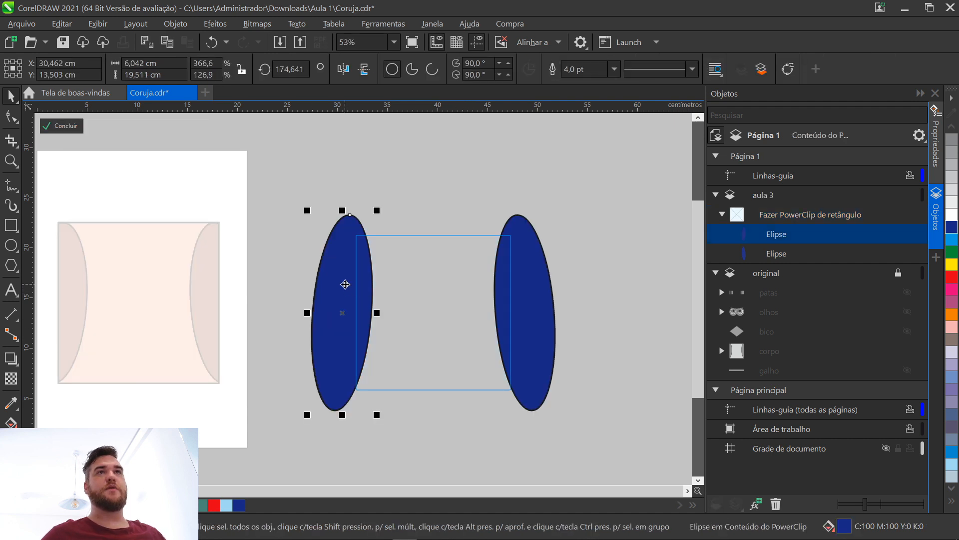
{"action": "key", "text": "Right"}
{"action": "key", "text": "Right"}
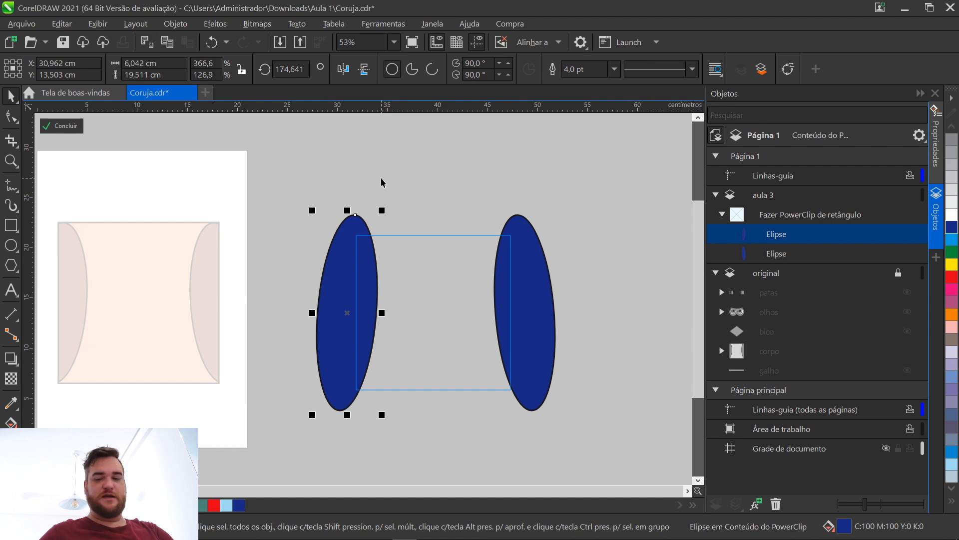
{"action": "key", "text": "Right"}
{"action": "key", "text": "Right"}
Nudge the right ellipse about 1.5 cm to the left, towards the square's centre, and finish editing the PowerClip
{"action": "left_click", "coordinate": [539, 281]}
{"action": "key", "text": "Left"}
{"action": "key", "text": "Left"}
{"action": "key", "text": "Left"}
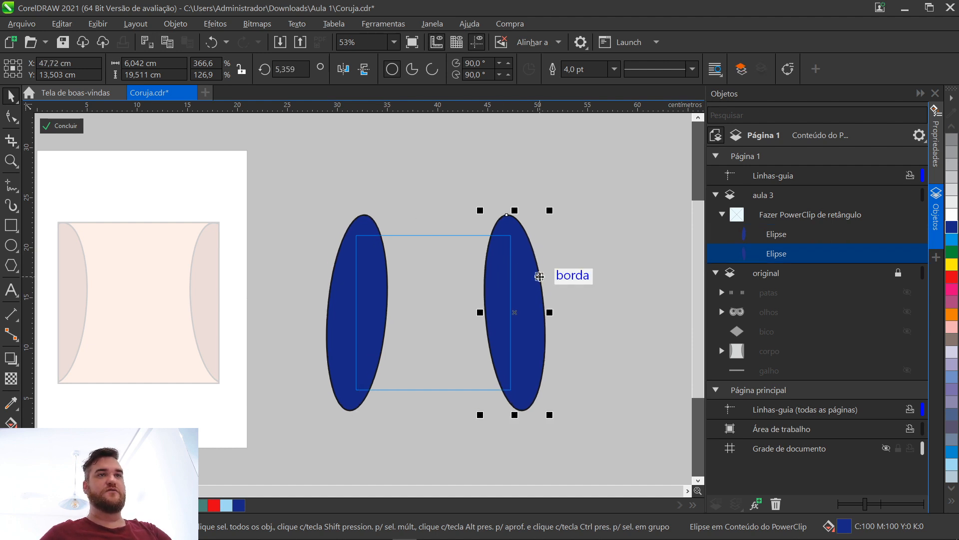
{"action": "left_click", "coordinate": [569, 277]}
{"action": "left_click", "coordinate": [569, 273], "text": "ctrl"}
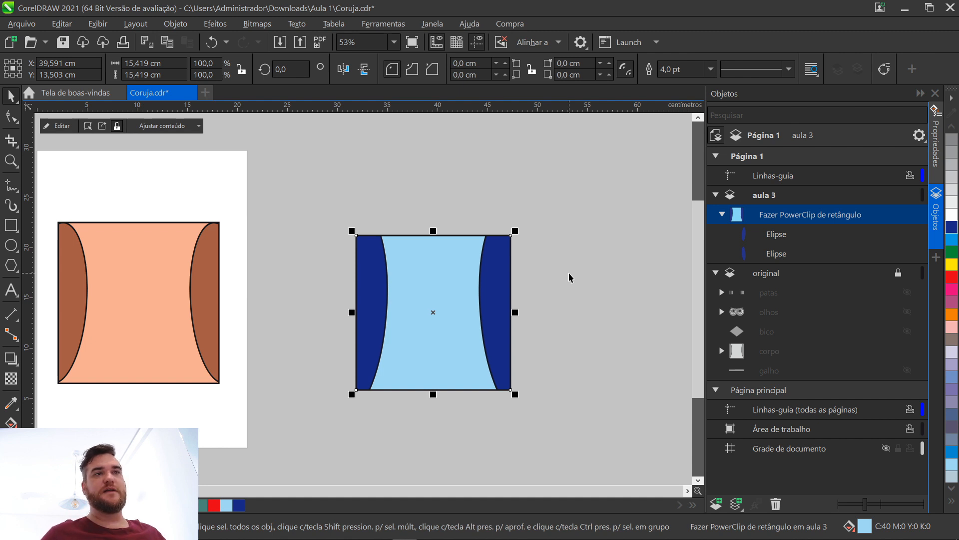
{"action": "left_click", "coordinate": [574, 200]}
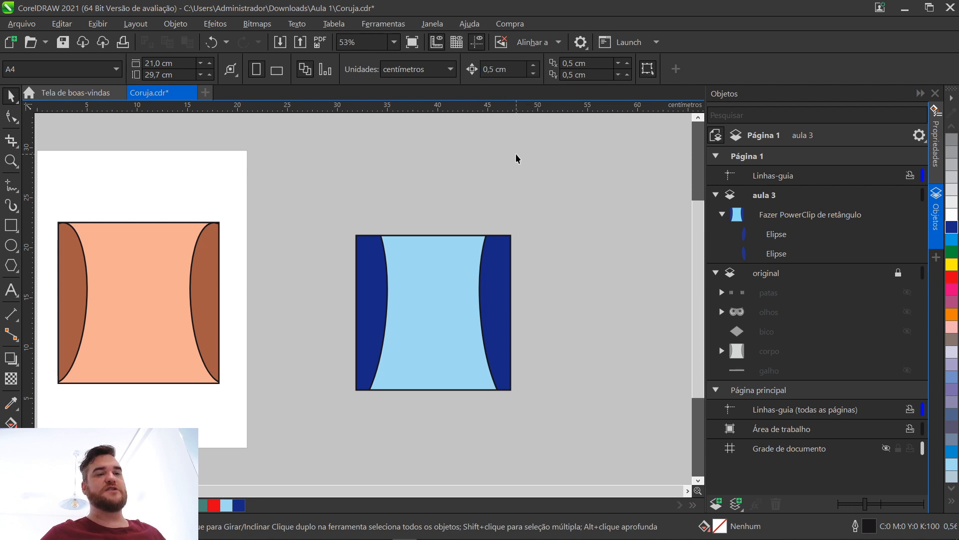
Try nudging the clipped square 0.5 cm to the right and back to the left
{"action": "left_click", "coordinate": [448, 284]}
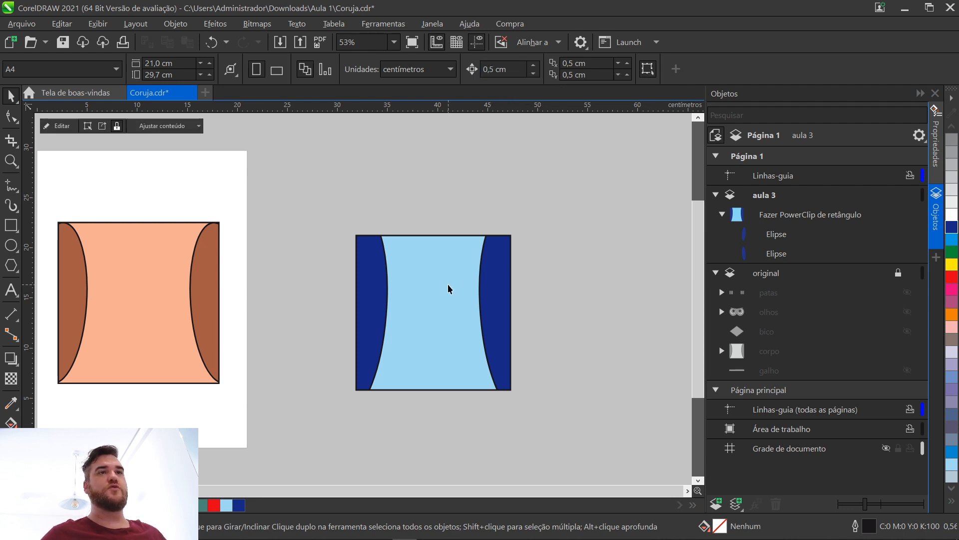
{"action": "key", "text": "Right"}
{"action": "key", "text": "Left"}
{"action": "left_click", "coordinate": [478, 139]}
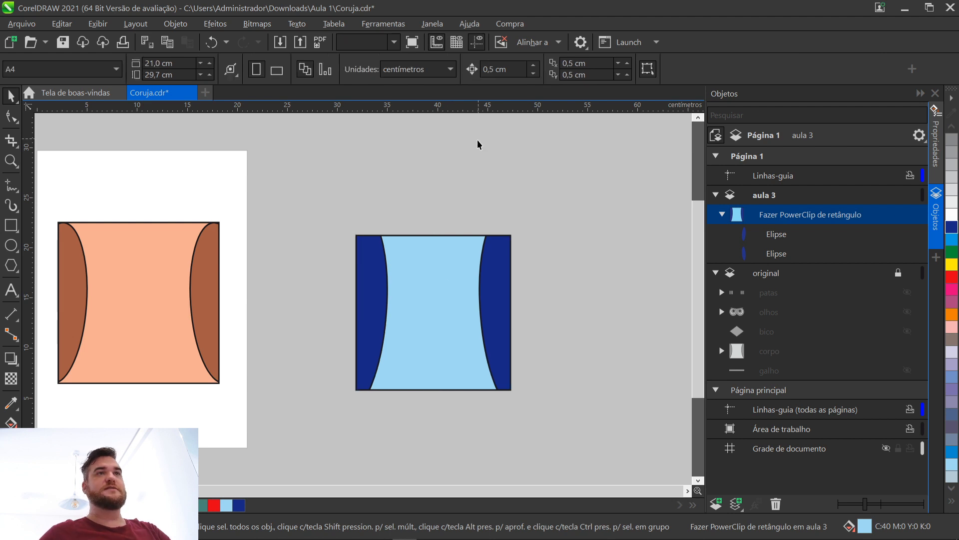
Set the nudge distance to 1 cm and test it by moving the clipped square right and back left
{"action": "triple_click", "coordinate": [505, 69]}
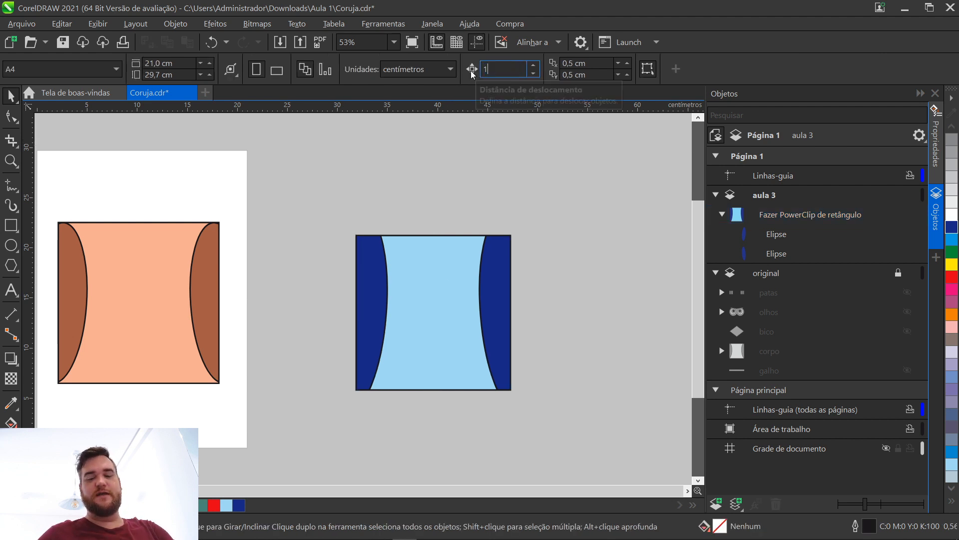
{"action": "left_click", "coordinate": [454, 276]}
{"action": "key", "text": "Right"}
{"action": "key", "text": "Right"}
{"action": "key", "text": "Left"}
{"action": "key", "text": "Left"}
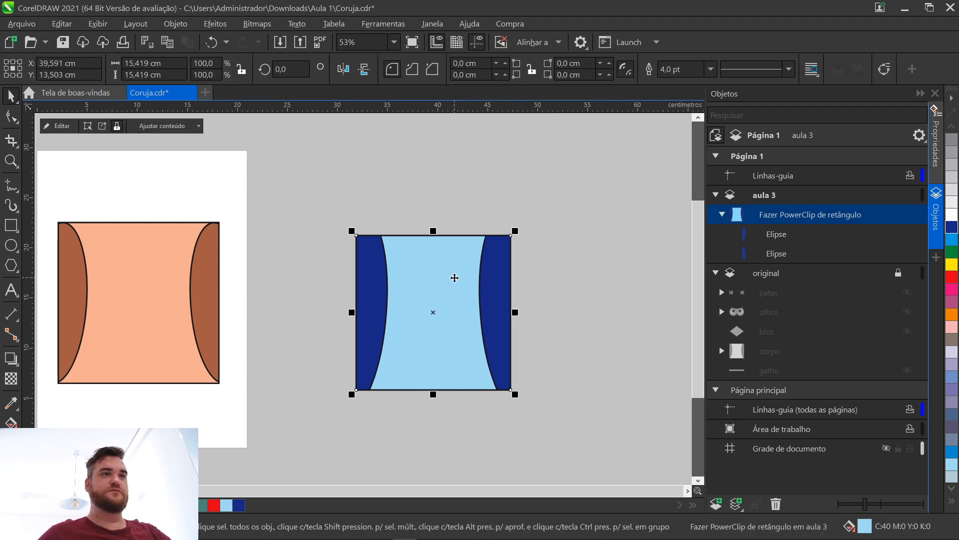
Set the nudge distance back to 0.5 cm and rename the clipped body object in layer aula 3 as corpo
{"action": "left_click", "coordinate": [604, 225]}
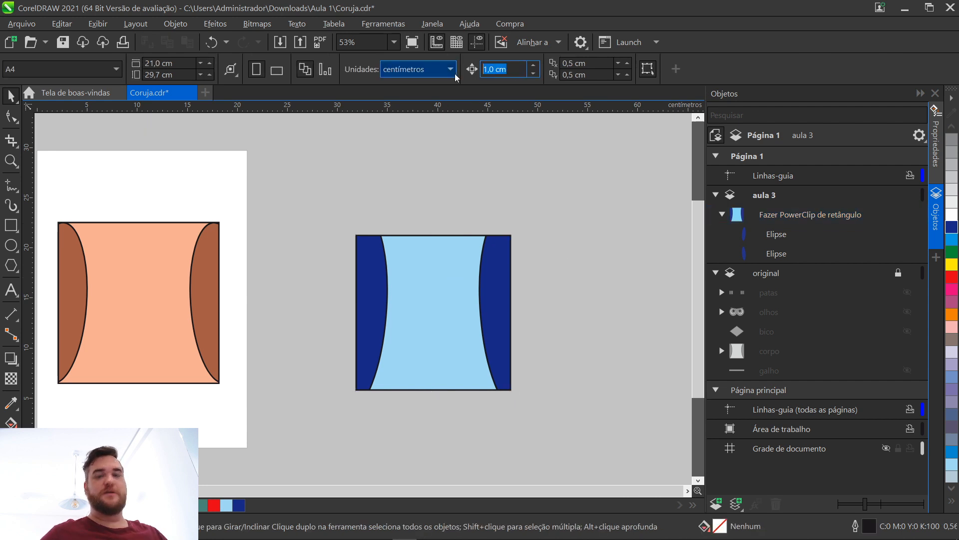
{"action": "left_click", "coordinate": [722, 214]}
{"action": "left_click", "coordinate": [721, 215]}
{"action": "left_click", "coordinate": [721, 215]}
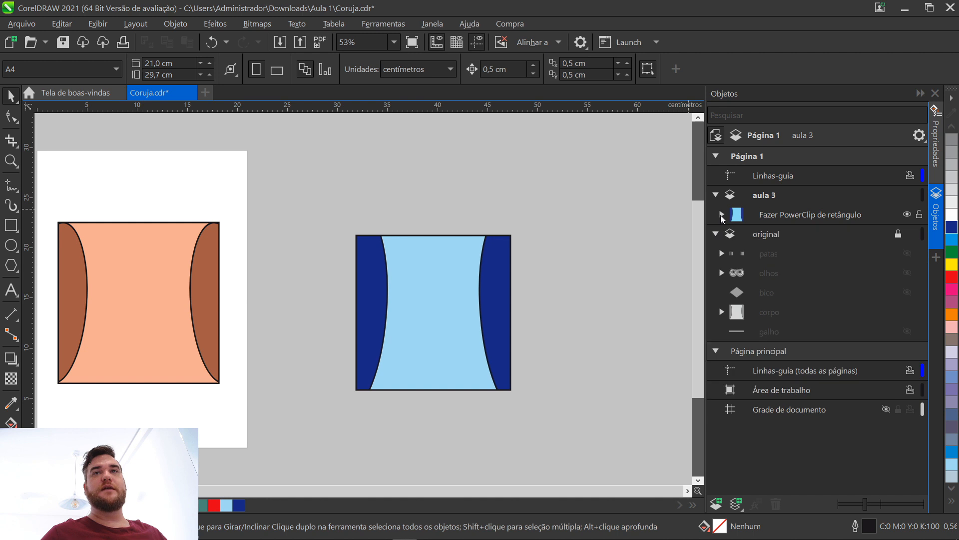
{"action": "double_click", "coordinate": [805, 215]}
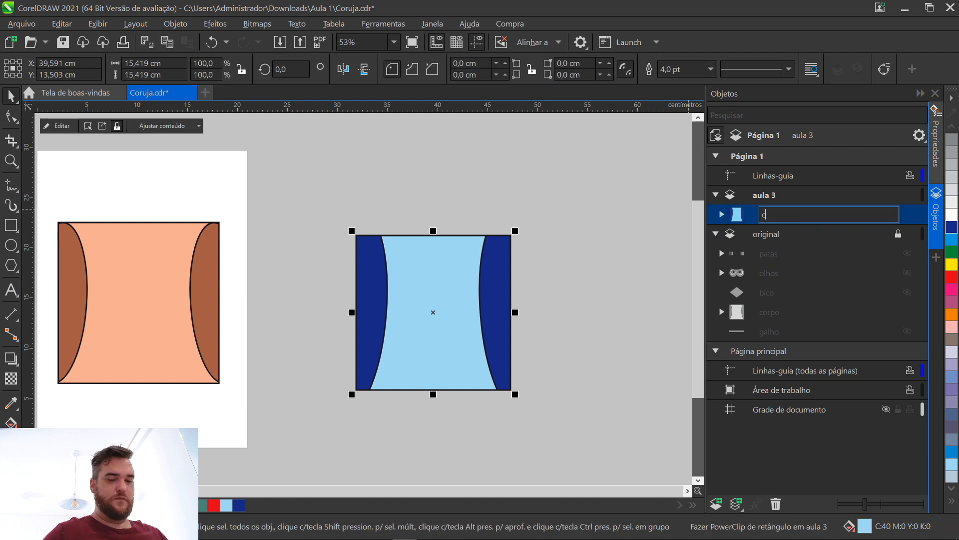
{"action": "type", "text": "corpo"}
{"action": "key", "text": "Return"}
{"action": "key", "text": "Escape"}
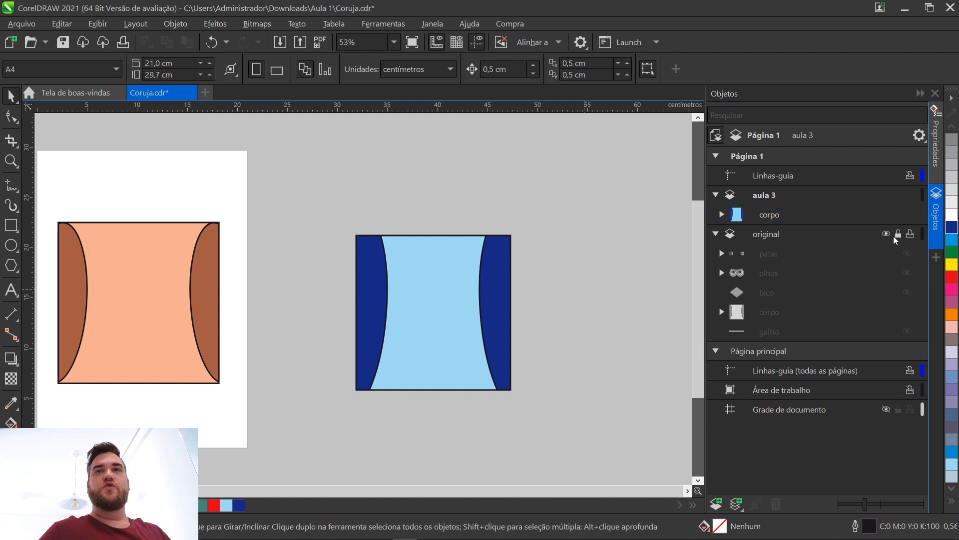
Unlock the original layer, show its galho and patas objects, and lock the layer again
{"action": "left_click", "coordinate": [887, 235]}
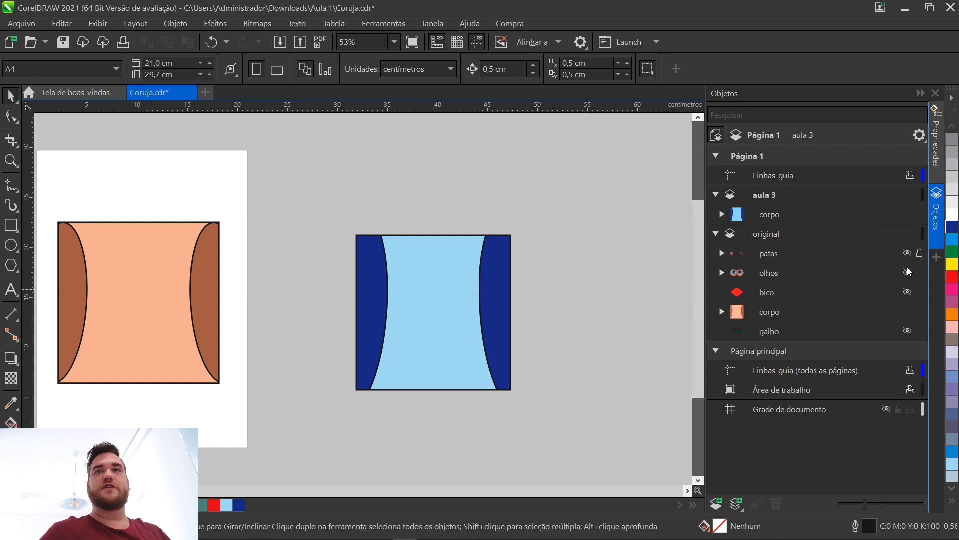
{"action": "left_click", "coordinate": [907, 333]}
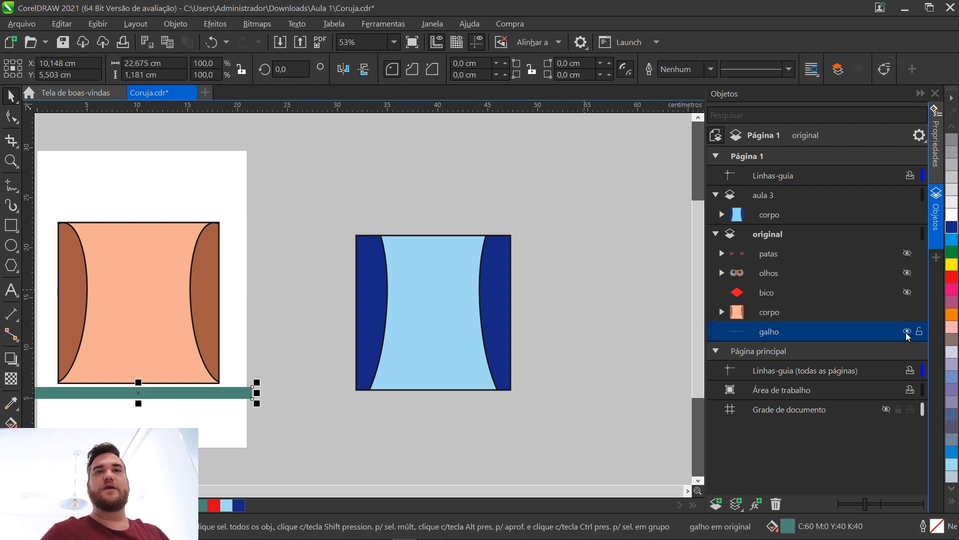
{"action": "left_click", "coordinate": [908, 255]}
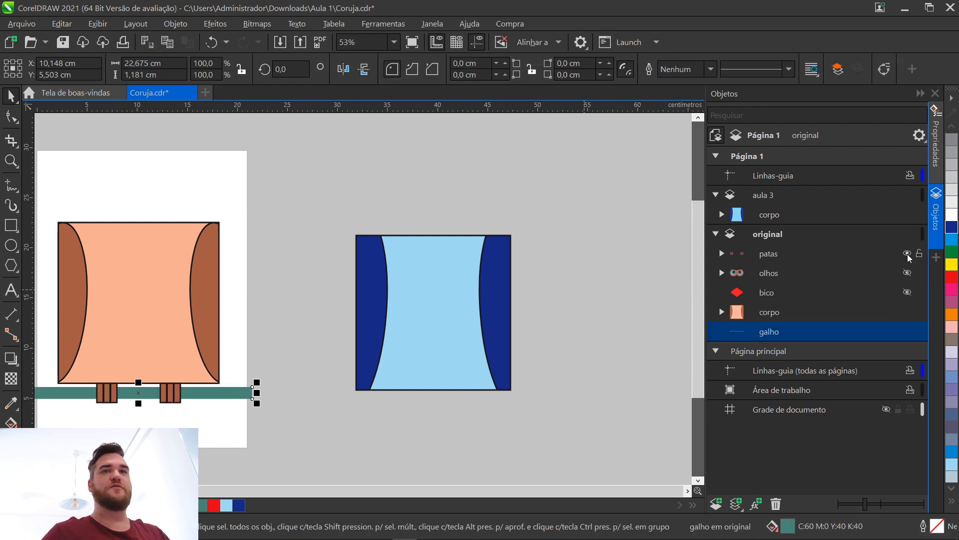
{"action": "left_click", "coordinate": [899, 233]}
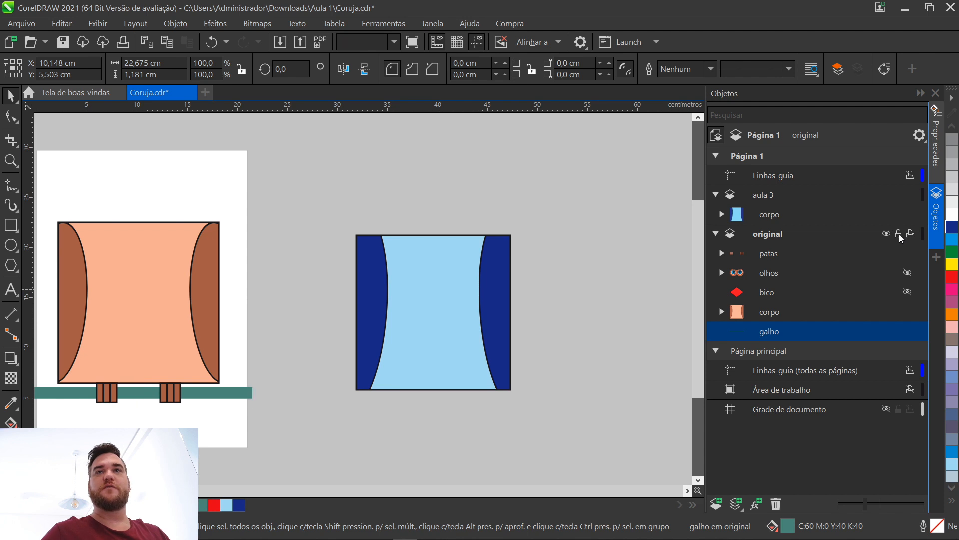
On layer aula 3, draw a branch rectangle about 25.3 × 1.2 cm just below the blue body, filled Verde with no outline
{"action": "left_click", "coordinate": [829, 193]}
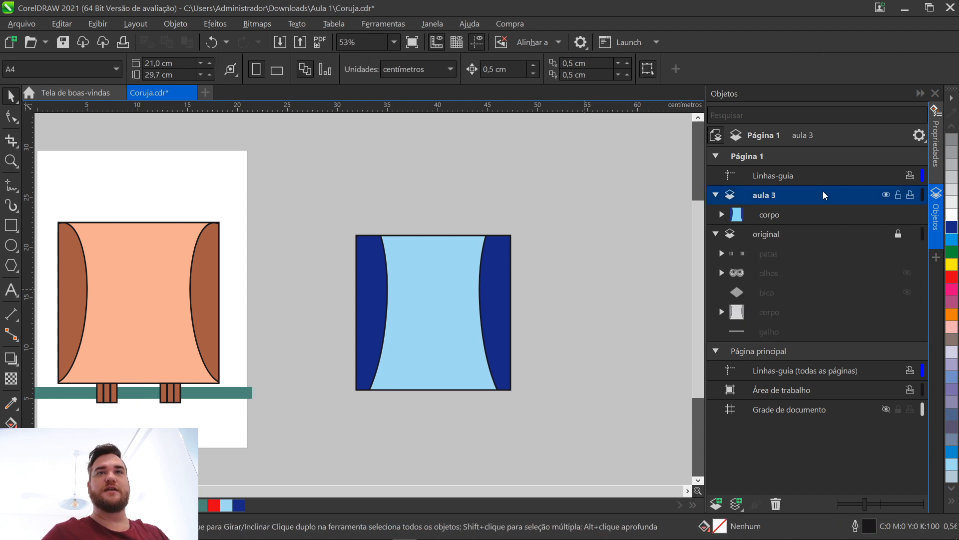
{"action": "left_click", "coordinate": [8, 232]}
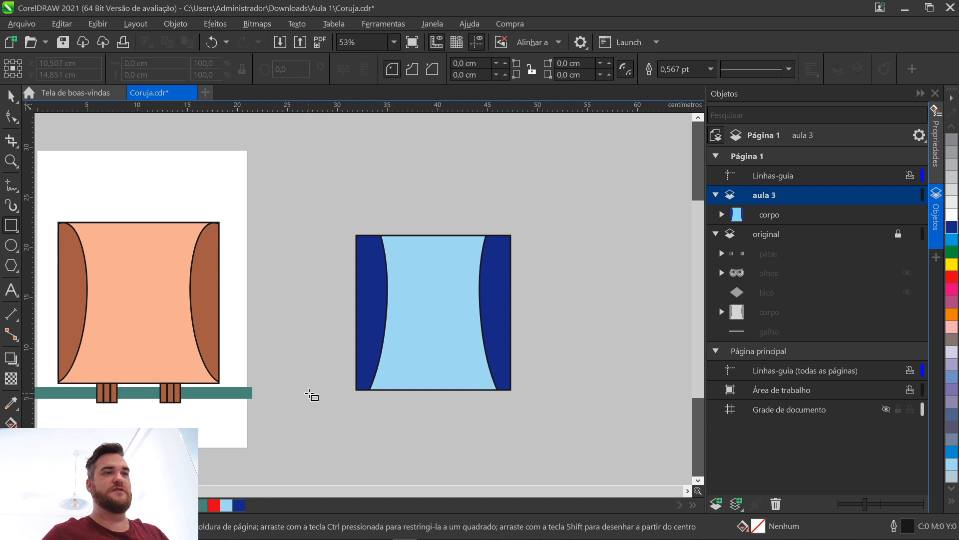
{"action": "left_click_drag", "start_coordinate": [309, 393], "coordinate": [563, 405]}
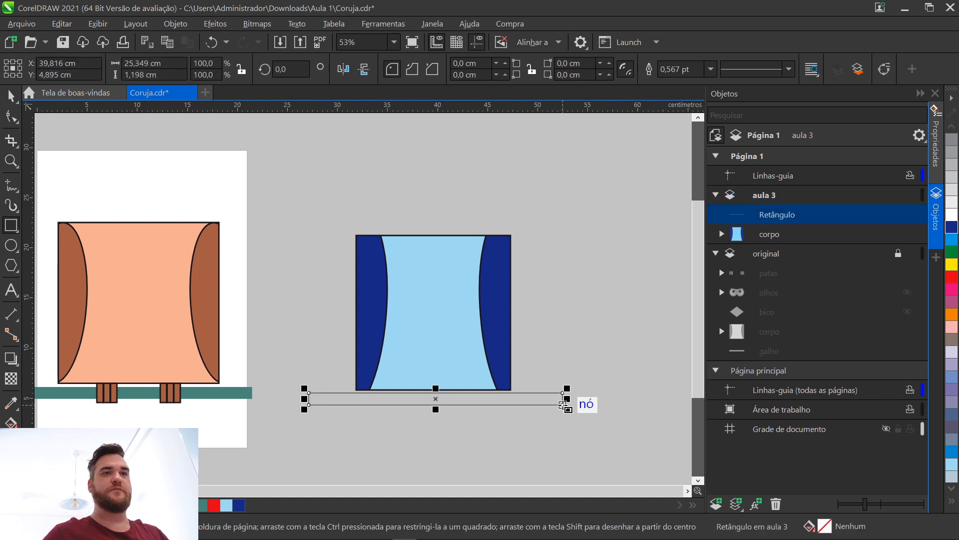
{"action": "left_click", "coordinate": [953, 252]}
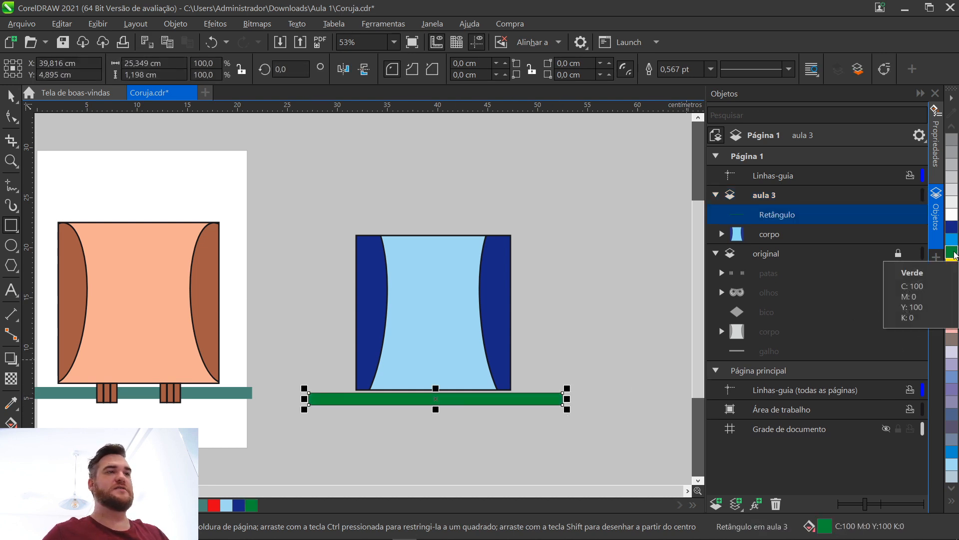
{"action": "left_click", "coordinate": [710, 68]}
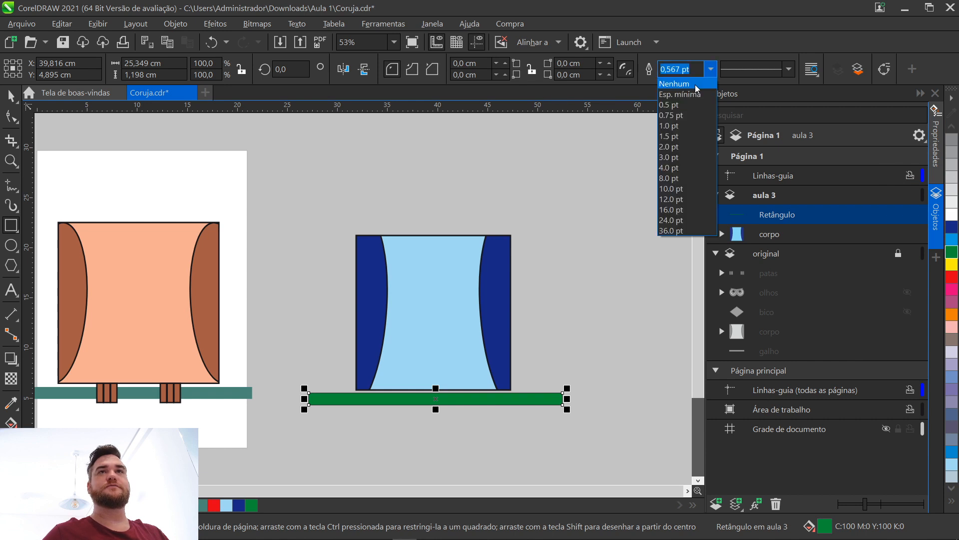
{"action": "left_click", "coordinate": [697, 88]}
{"action": "left_click", "coordinate": [11, 96]}
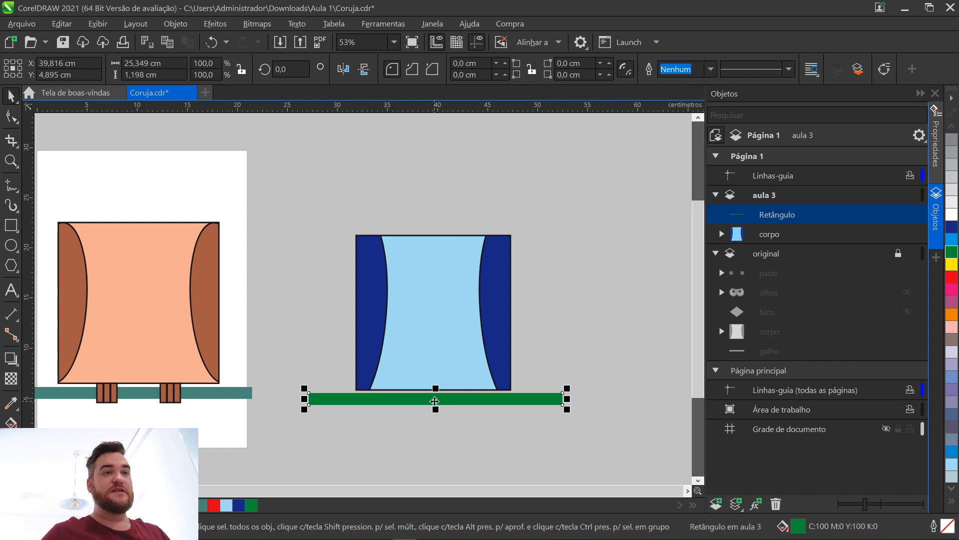
Move the green branch down and to the right, and align its centre horizontally with the blue body's
{"action": "left_click_drag", "start_coordinate": [435, 401], "coordinate": [485, 418]}
{"action": "left_click", "coordinate": [522, 300]}
{"action": "left_click", "coordinate": [439, 342], "text": "shift"}
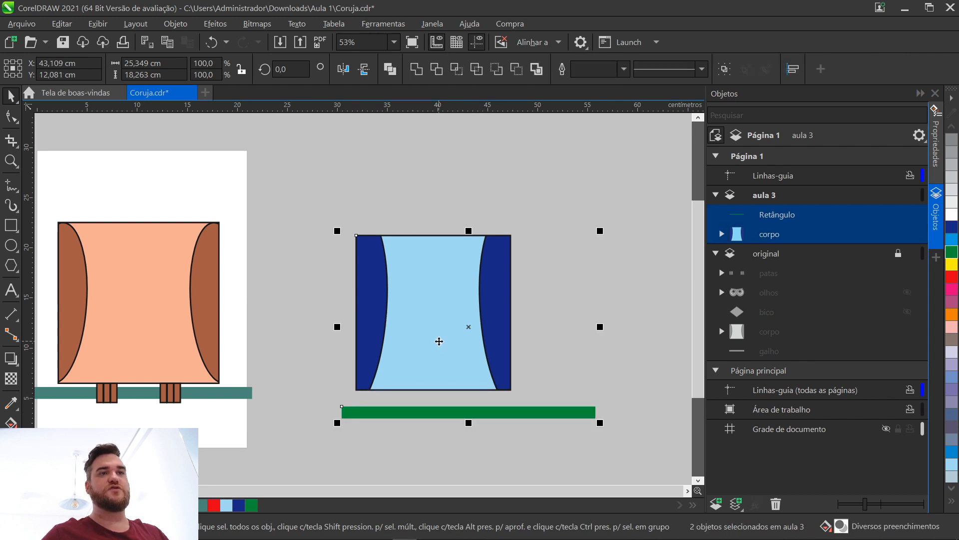
{"action": "left_click", "coordinate": [425, 412]}
{"action": "left_click", "coordinate": [430, 338], "text": "shift"}
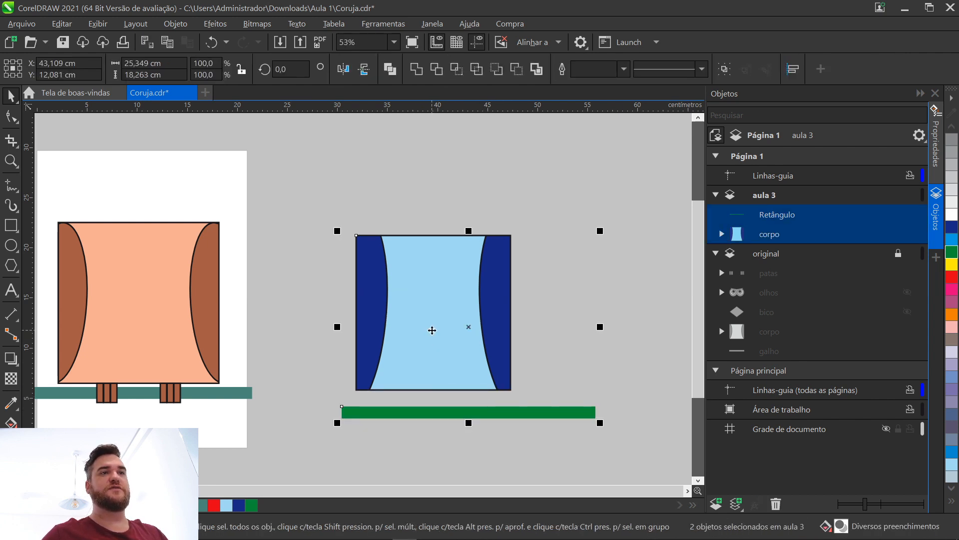
{"action": "left_click", "coordinate": [175, 26]}
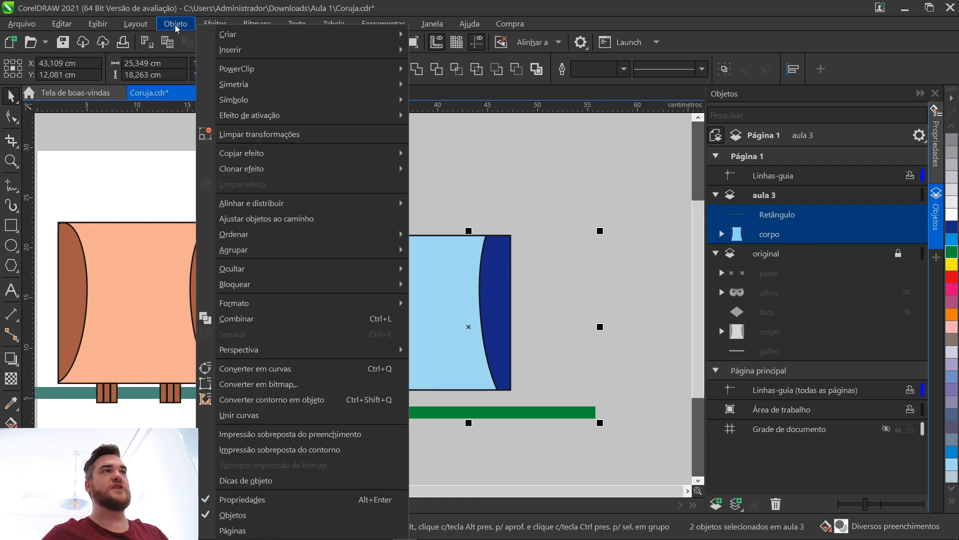
{"action": "mouse_move", "coordinate": [302, 205]}
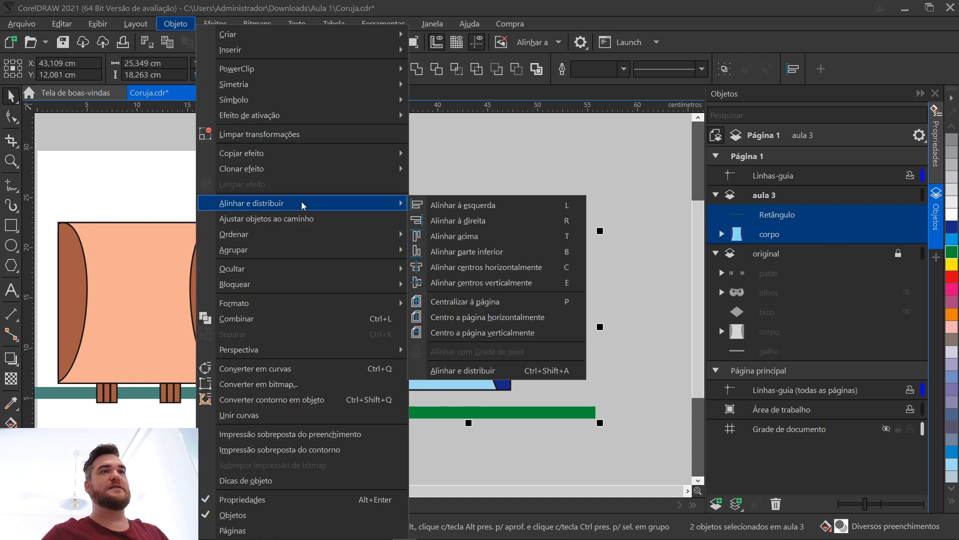
{"action": "left_click", "coordinate": [488, 268]}
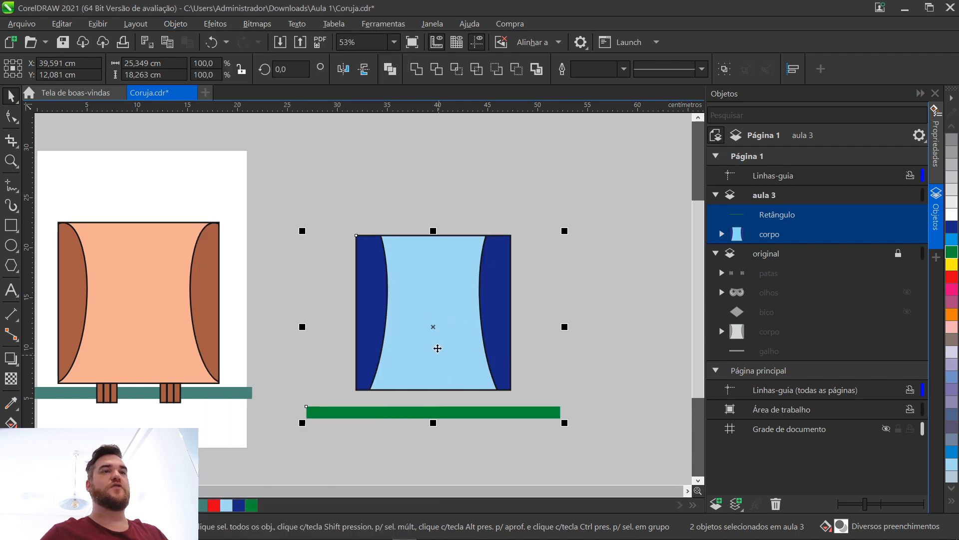
{"action": "left_click", "coordinate": [595, 362]}
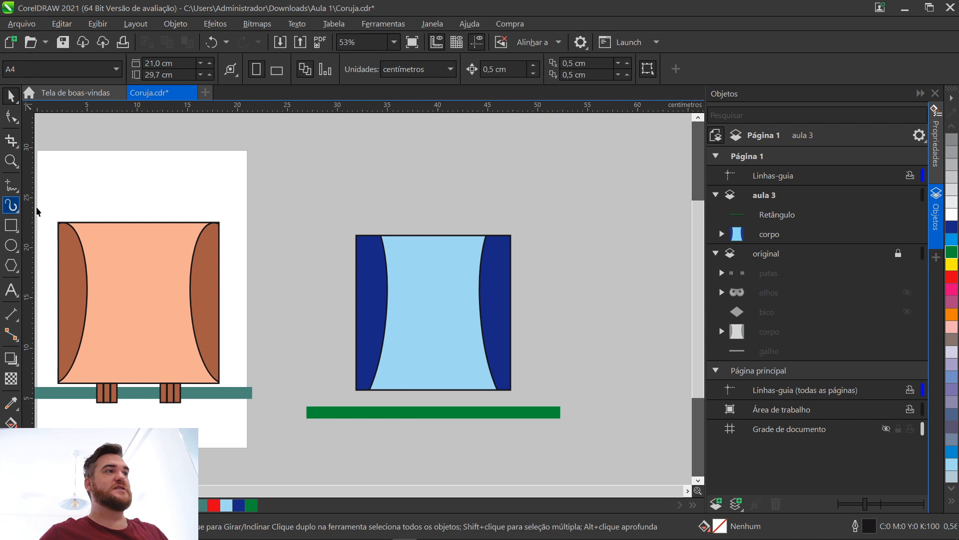
Draw an upright rectangle about 1 × 3 cm above the blue body, with a 4 pt outline and the wings' dark blue fill
{"action": "left_click", "coordinate": [11, 225]}
{"action": "left_click_drag", "start_coordinate": [393, 155], "coordinate": [403, 186]}
{"action": "left_click", "coordinate": [711, 69]}
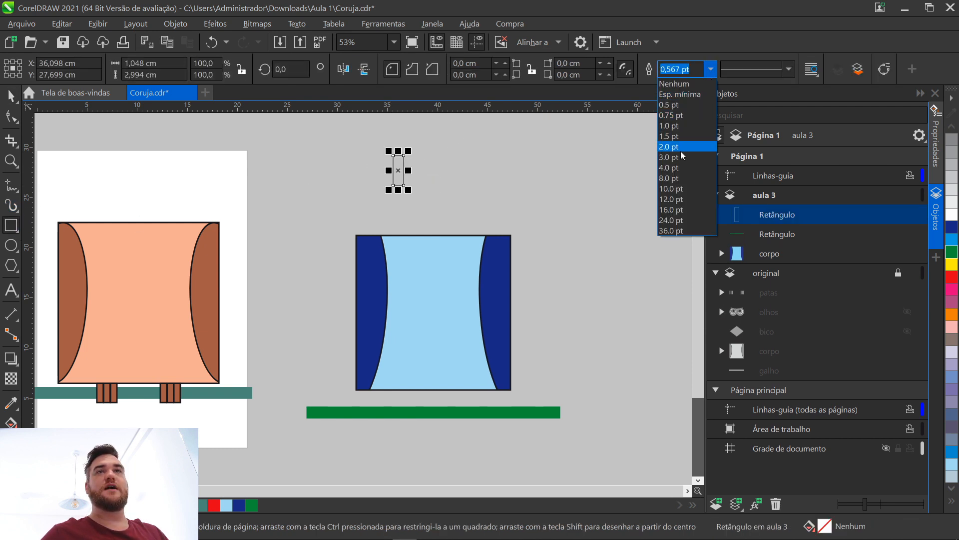
{"action": "left_click", "coordinate": [680, 171]}
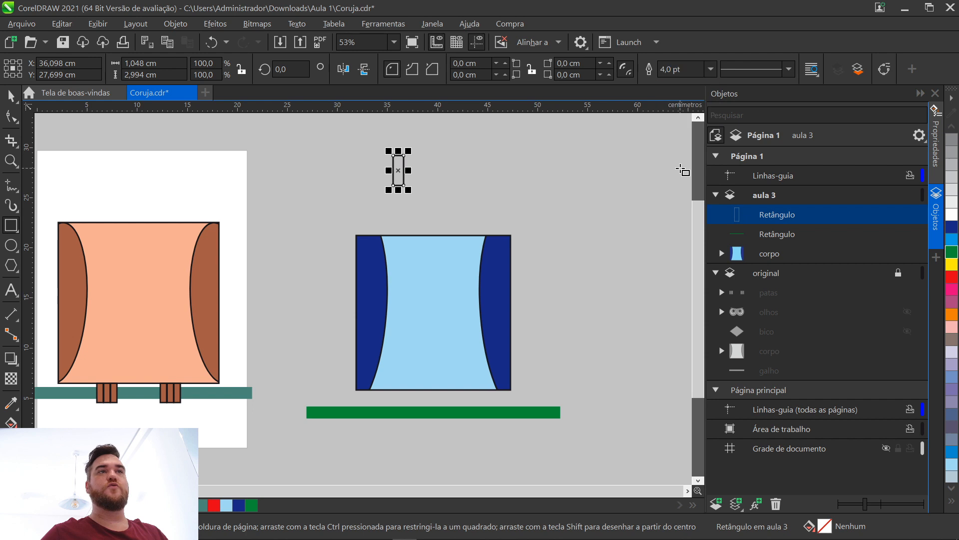
{"action": "left_click", "coordinate": [954, 229]}
{"action": "key", "text": "space"}
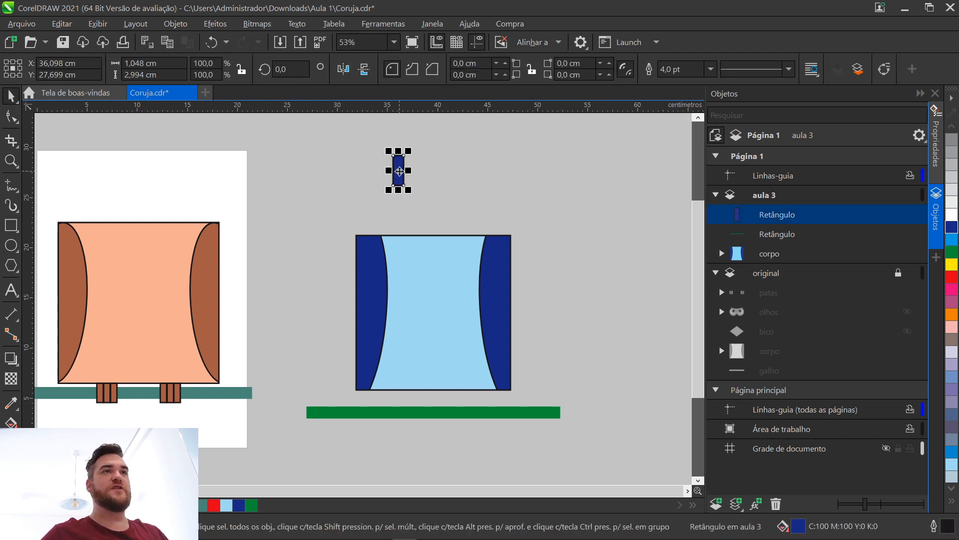
{"action": "key", "text": "Escape"}
Try placing a copy of the small blue rectangle to its right, and delete the copy
{"action": "scroll", "coordinate": [399, 172], "scroll_direction": "up", "scroll_amount": 3}
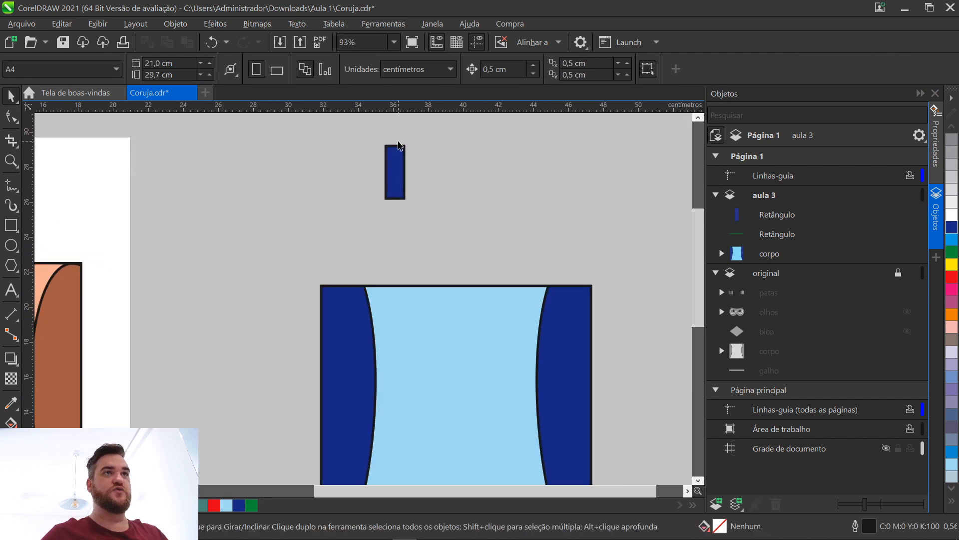
{"action": "scroll", "coordinate": [392, 173], "scroll_direction": "up", "scroll_amount": 1}
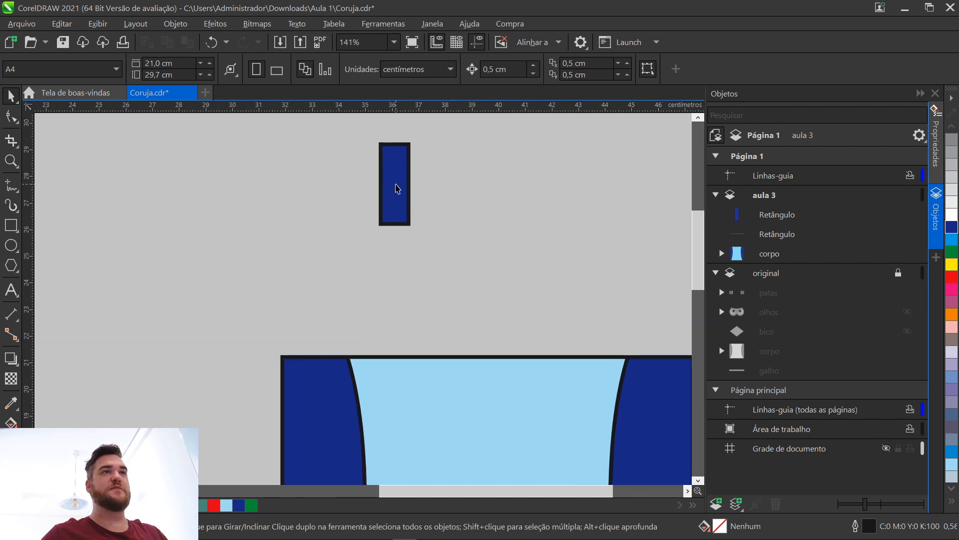
{"action": "left_click", "coordinate": [399, 191]}
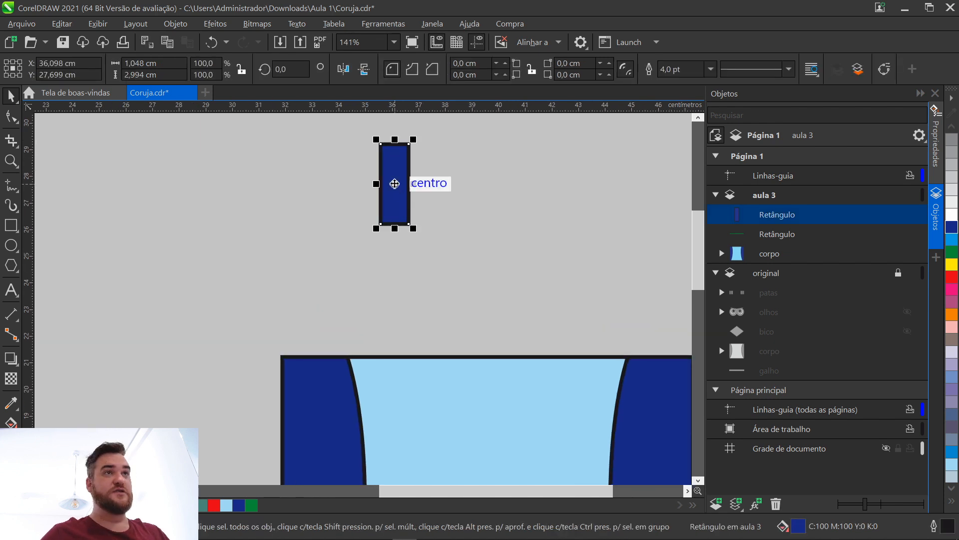
{"action": "left_click_drag", "start_coordinate": [395, 183], "coordinate": [424, 189]}
{"action": "key", "text": "Delete"}
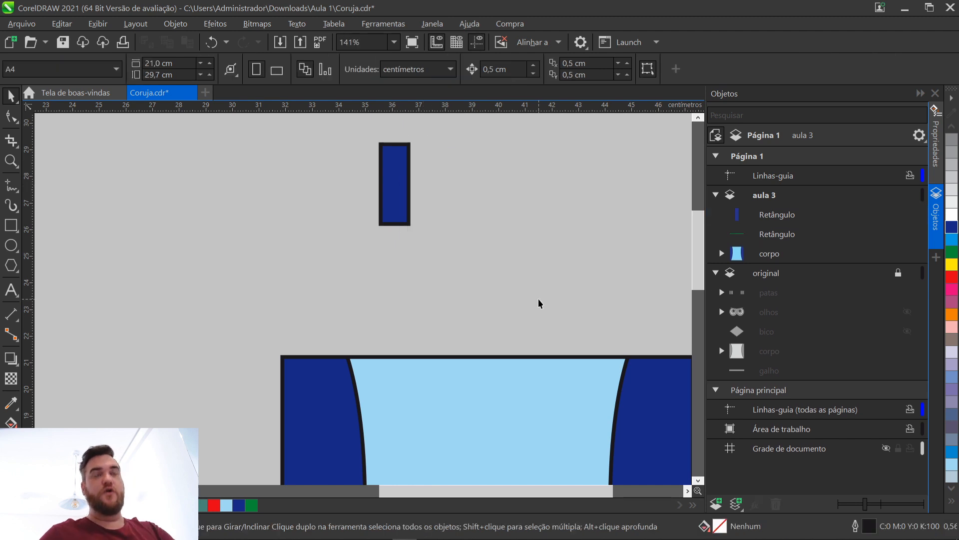
Make two mirrored copies of the small blue rectangle, each adjoining the previous one on the right, to form a three-toed foot
{"action": "left_click", "coordinate": [395, 183]}
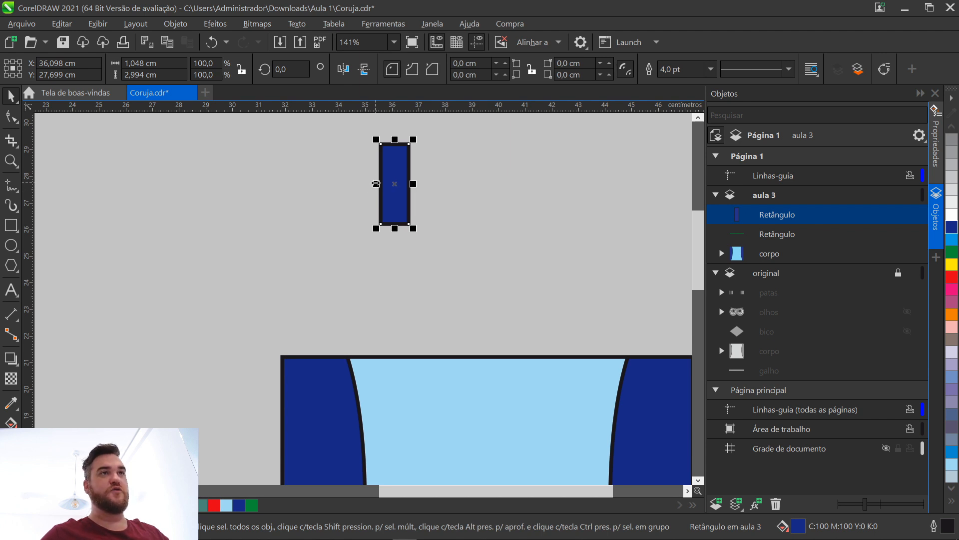
{"action": "left_click_drag", "start_coordinate": [376, 183], "coordinate": [426, 184]}
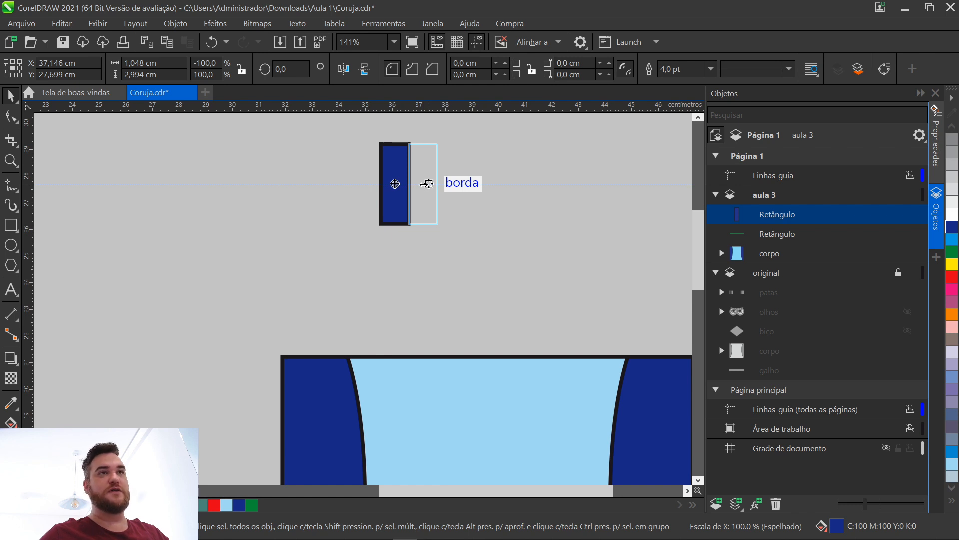
{"action": "left_click_drag", "start_coordinate": [426, 184], "coordinate": [424, 187]}
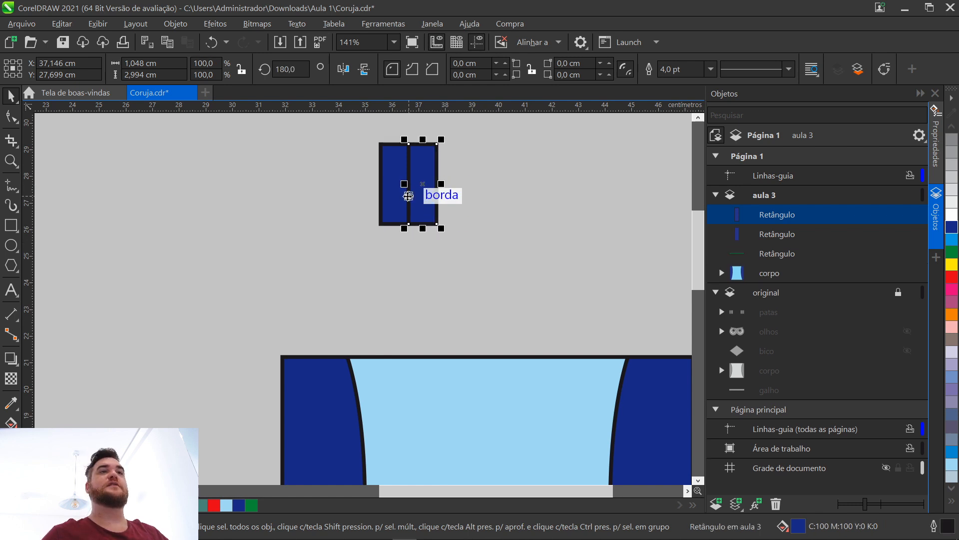
{"action": "left_click_drag", "start_coordinate": [405, 183], "coordinate": [452, 184]}
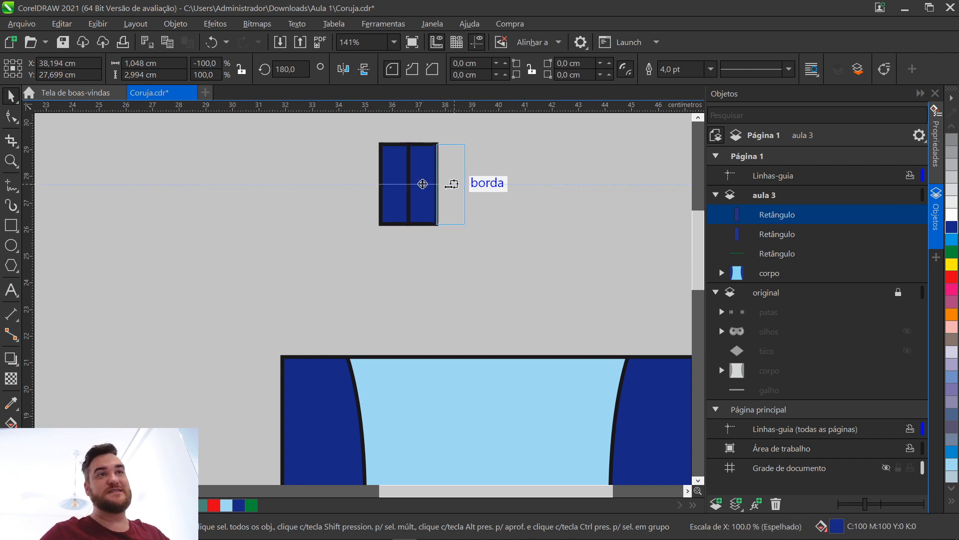
{"action": "left_click_drag", "start_coordinate": [451, 184], "coordinate": [451, 183]}
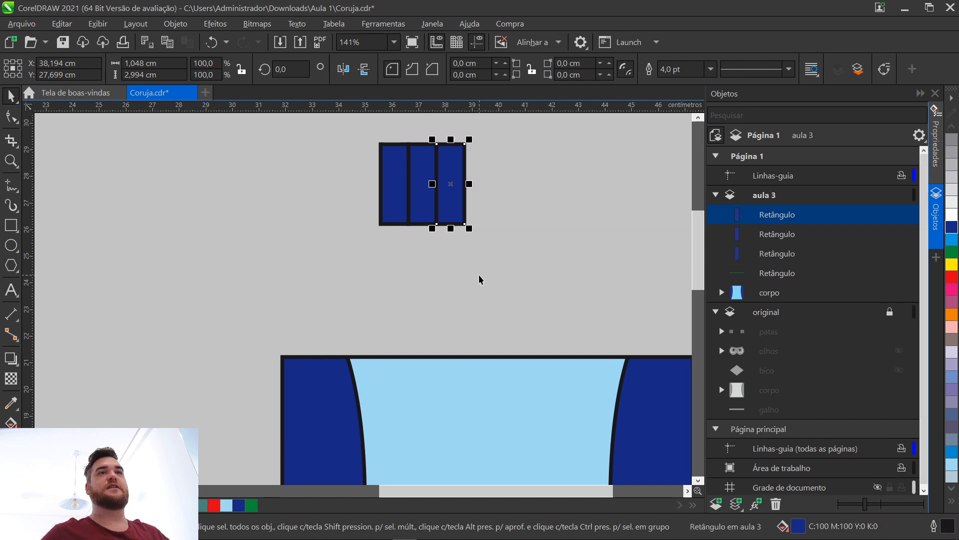
Group the three small blue toe rectangles above the body
{"action": "scroll", "coordinate": [480, 277], "scroll_direction": "down", "scroll_amount": 3}
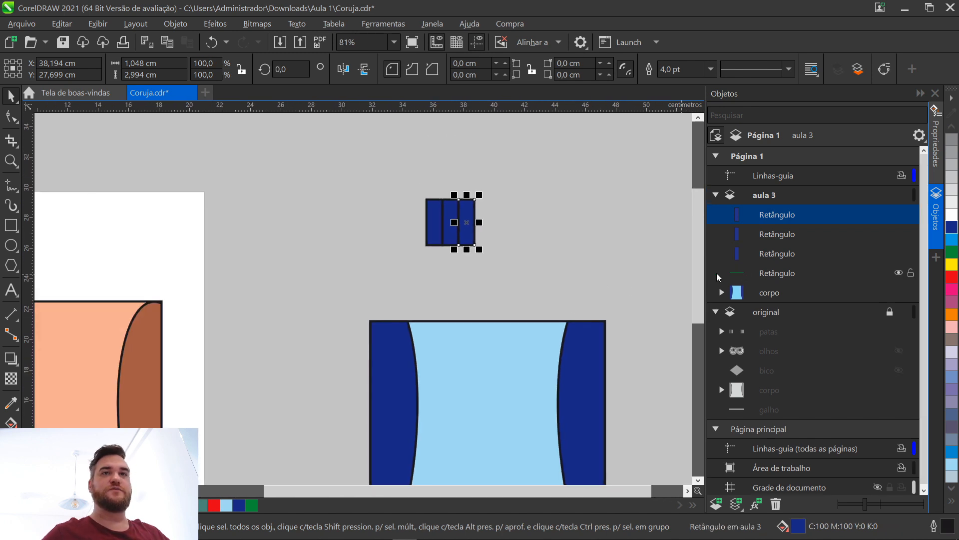
{"action": "scroll", "coordinate": [469, 165], "scroll_direction": "down", "scroll_amount": 2}
{"action": "left_click_drag", "start_coordinate": [457, 151], "coordinate": [492, 196]}
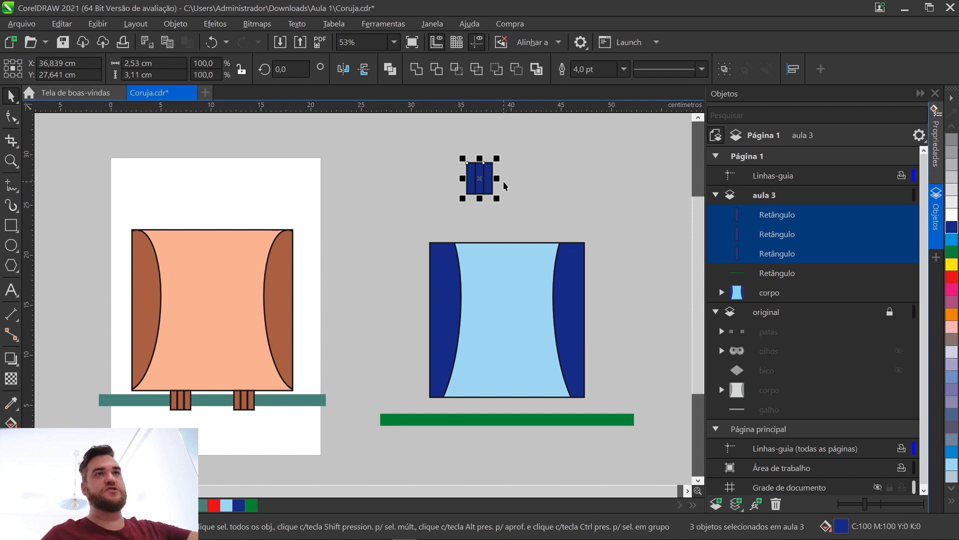
{"action": "key", "text": "ctrl+g"}
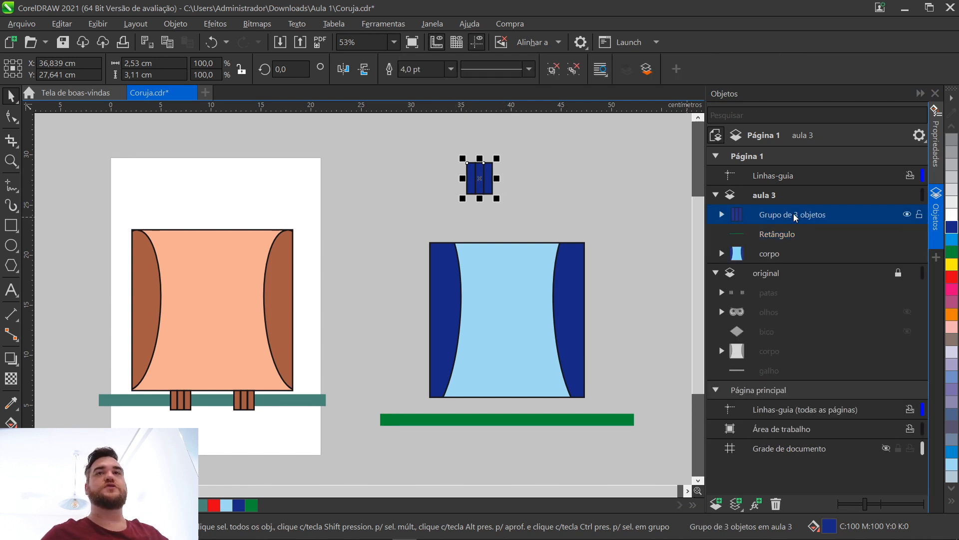
Rename the group of three small blue toe rectangles as pata 1
{"action": "double_click", "coordinate": [796, 215]}
{"action": "type", "text": "pata"}
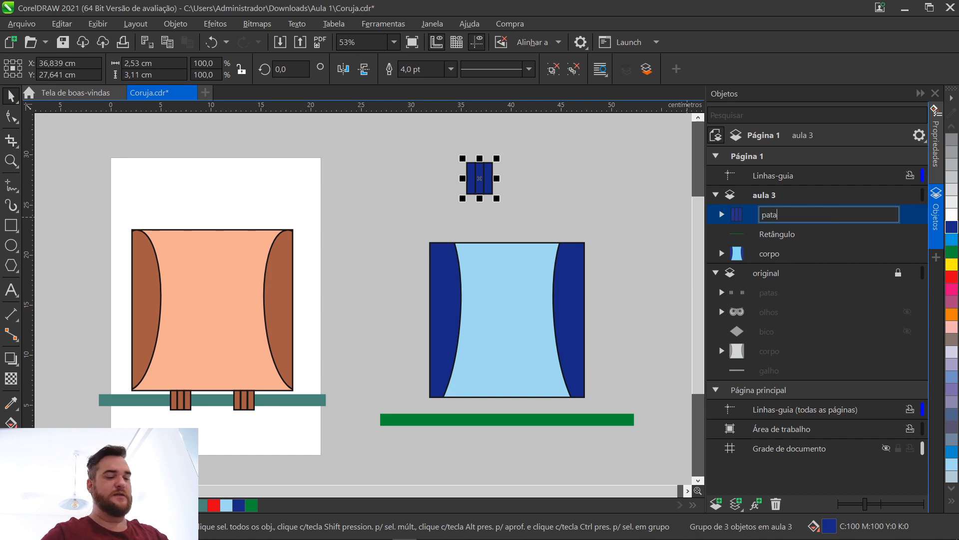
{"action": "type", "text": " 1"}
{"action": "key", "text": "Return"}
Move the foot pata 1 directly beneath the blue body and raise the green branch so the foot overlaps it
{"action": "left_click_drag", "start_coordinate": [479, 178], "coordinate": [478, 415]}
{"action": "left_click", "coordinate": [519, 412]}
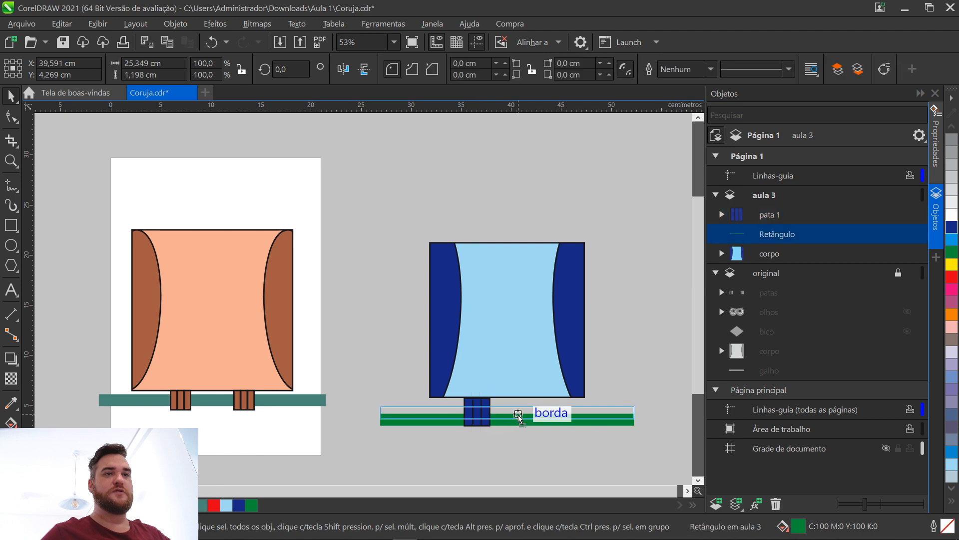
{"action": "left_click", "coordinate": [517, 445]}
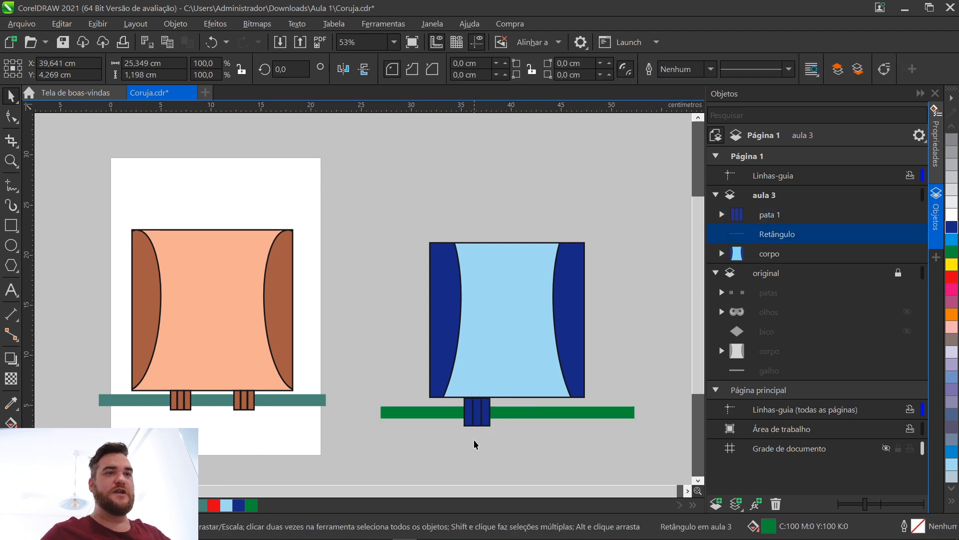
Place a copy of the blue foot to its right on the branch and group the two feet
{"action": "left_click", "coordinate": [478, 414]}
{"action": "left_click_drag", "start_coordinate": [480, 412], "coordinate": [530, 417]}
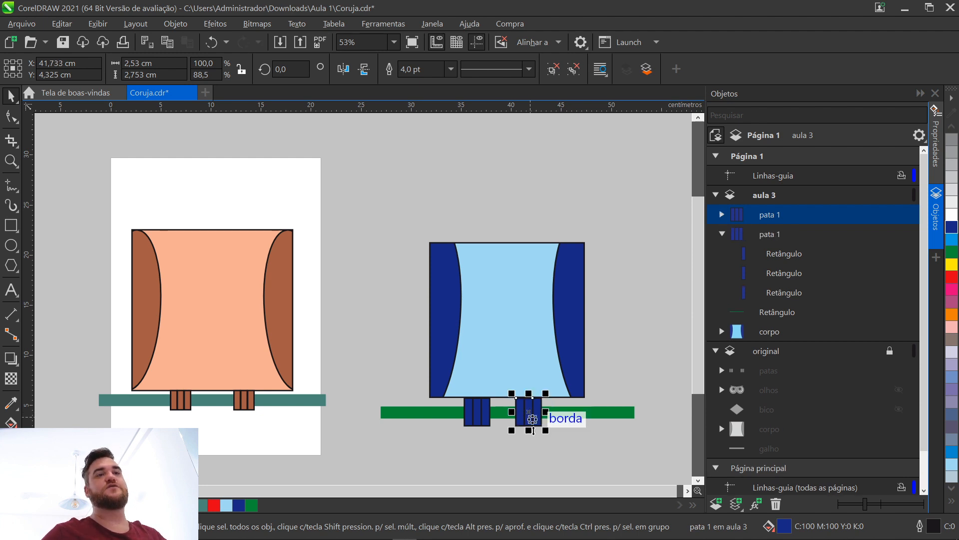
{"action": "left_click", "coordinate": [482, 421], "text": "shift"}
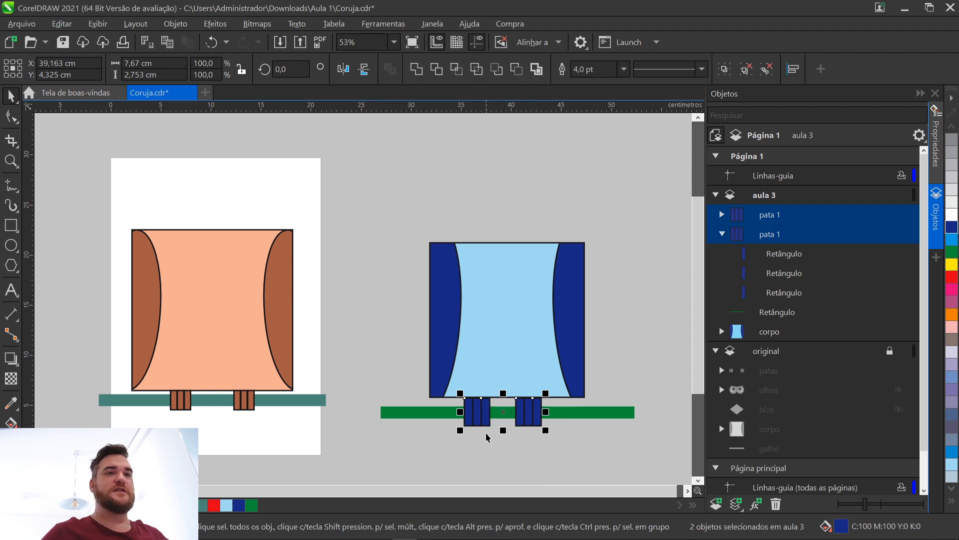
{"action": "key", "text": "ctrl+g"}
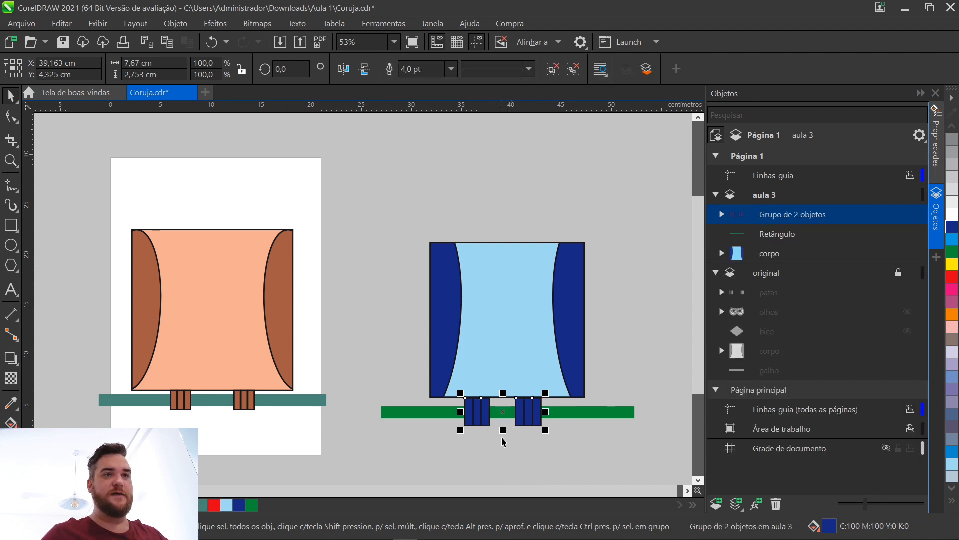
Shorten the grouped feet from below to about 2.38 cm high and rename the group as patas
{"action": "left_click_drag", "start_coordinate": [503, 430], "coordinate": [505, 426]}
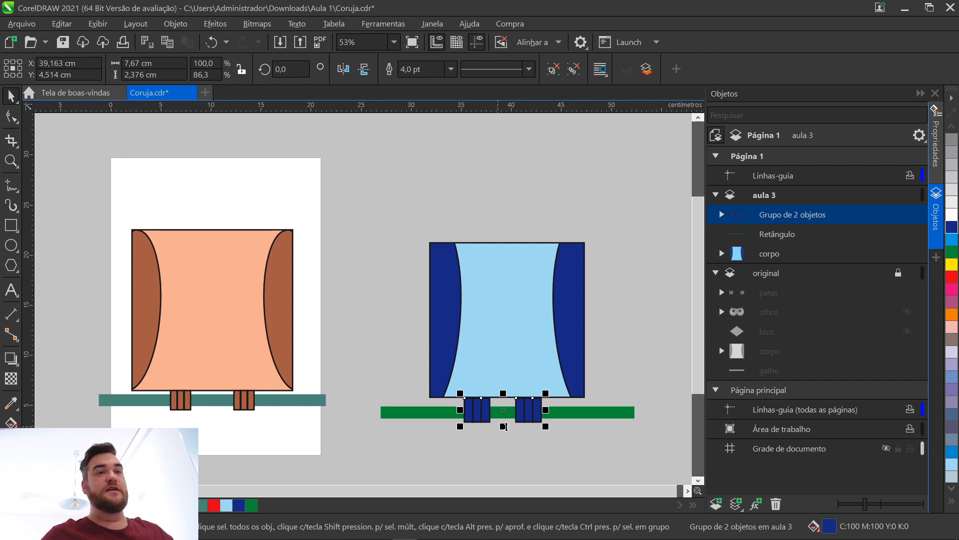
{"action": "left_click", "coordinate": [559, 465]}
{"action": "left_click", "coordinate": [530, 410]}
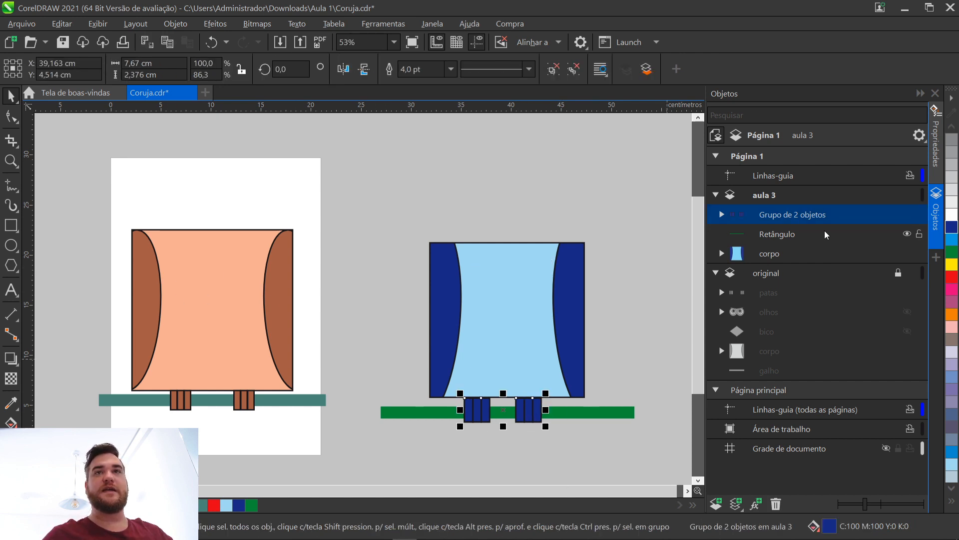
{"action": "double_click", "coordinate": [806, 215]}
{"action": "type", "text": "patas"}
{"action": "key", "text": "Return"}
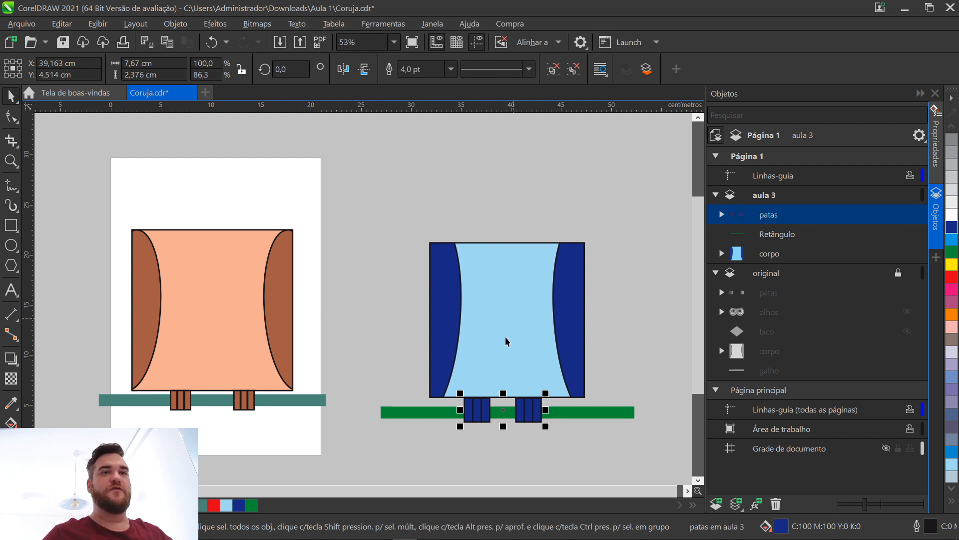
Align the feet, the green branch and the blue body on a common centre horizontally
{"action": "left_click", "coordinate": [511, 353]}
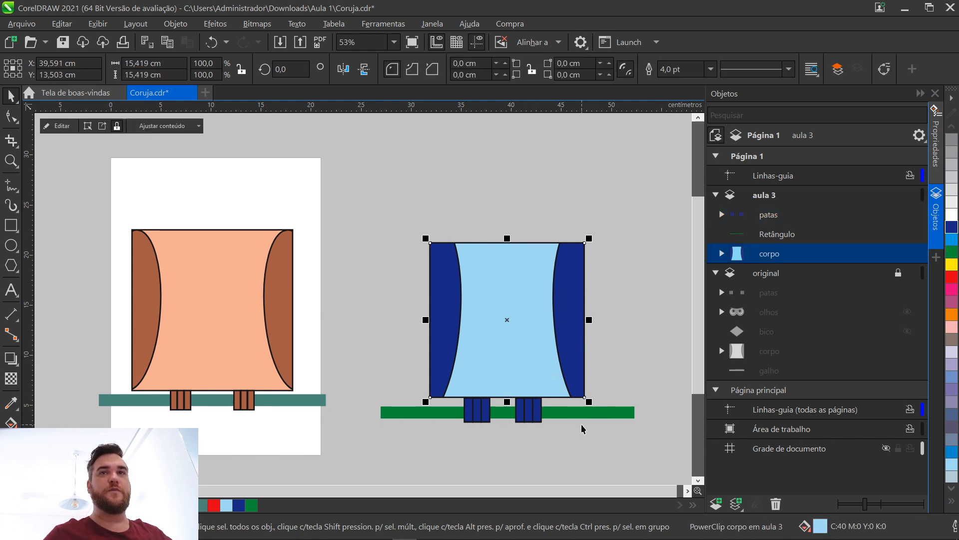
{"action": "left_click", "coordinate": [593, 414]}
{"action": "left_click", "coordinate": [525, 408], "text": "shift"}
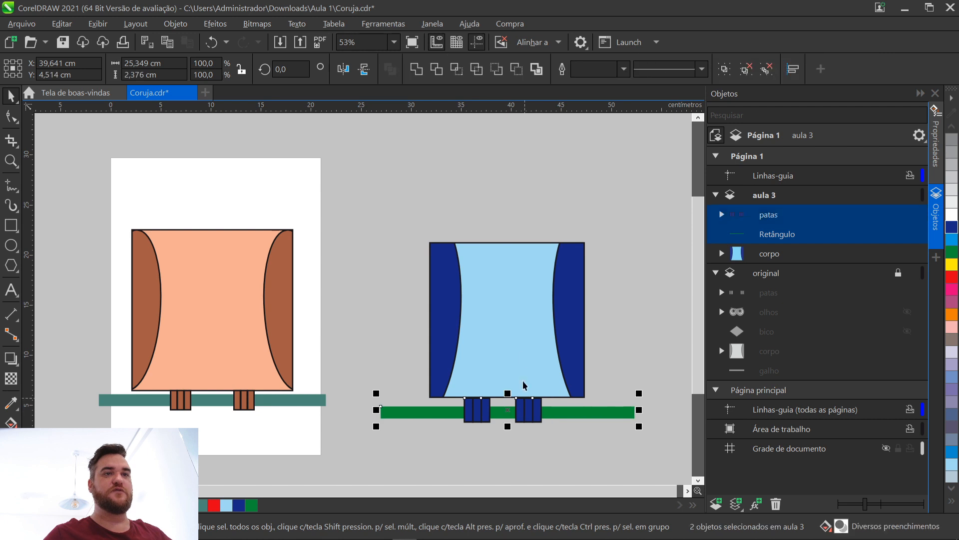
{"action": "left_click", "coordinate": [524, 353], "text": "shift"}
{"action": "left_click_drag", "start_coordinate": [355, 201], "coordinate": [647, 458]}
{"action": "left_click", "coordinate": [176, 24]}
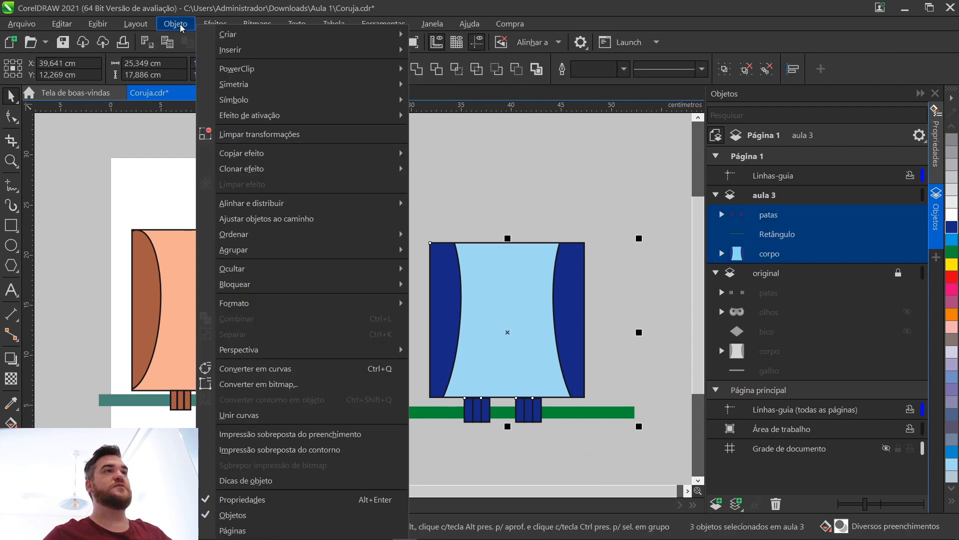
{"action": "mouse_move", "coordinate": [331, 212]}
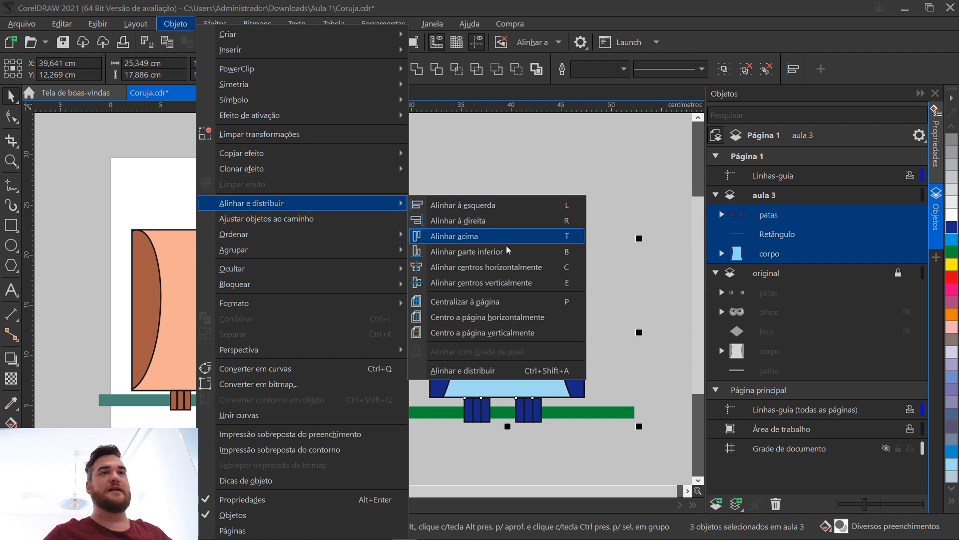
{"action": "left_click", "coordinate": [507, 267]}
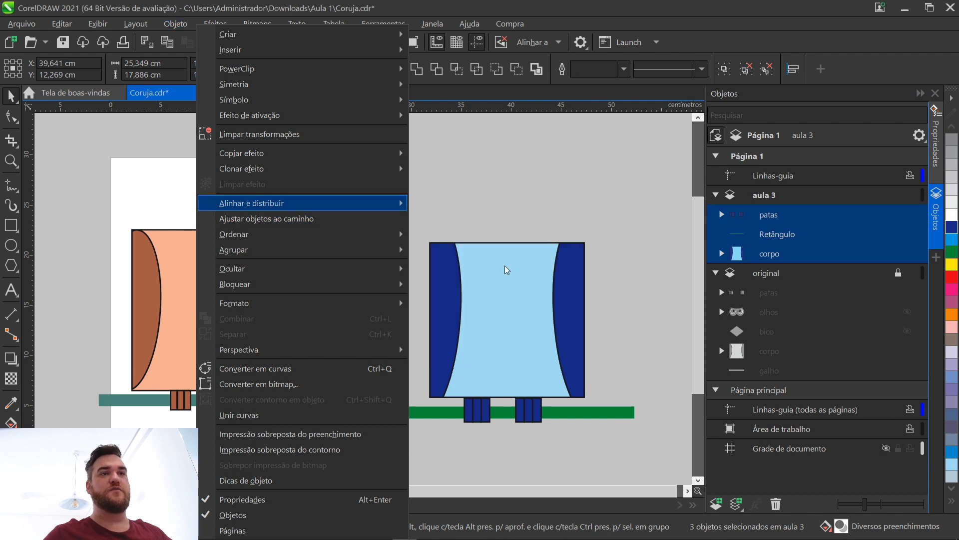
{"action": "left_click", "coordinate": [175, 25]}
{"action": "mouse_move", "coordinate": [349, 203]}
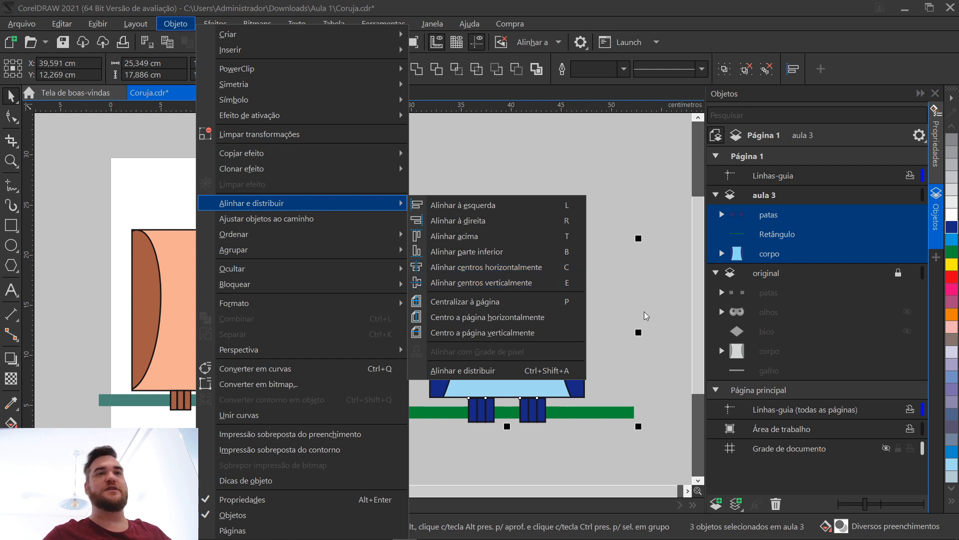
{"action": "left_click", "coordinate": [664, 293]}
Try to align the vertical centres of the feet and the green branch, with the branch as reference
{"action": "left_click", "coordinate": [527, 410]}
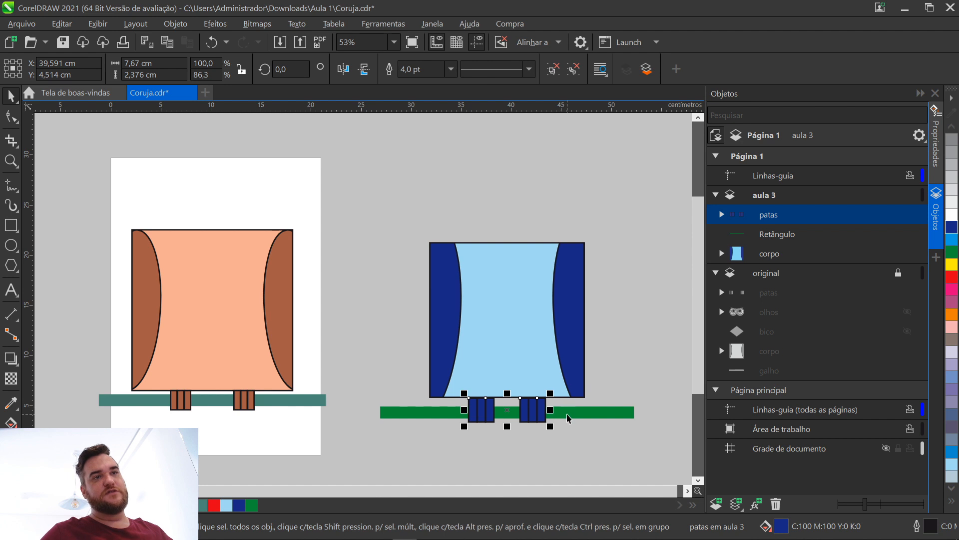
{"action": "left_click", "coordinate": [571, 413], "text": "shift"}
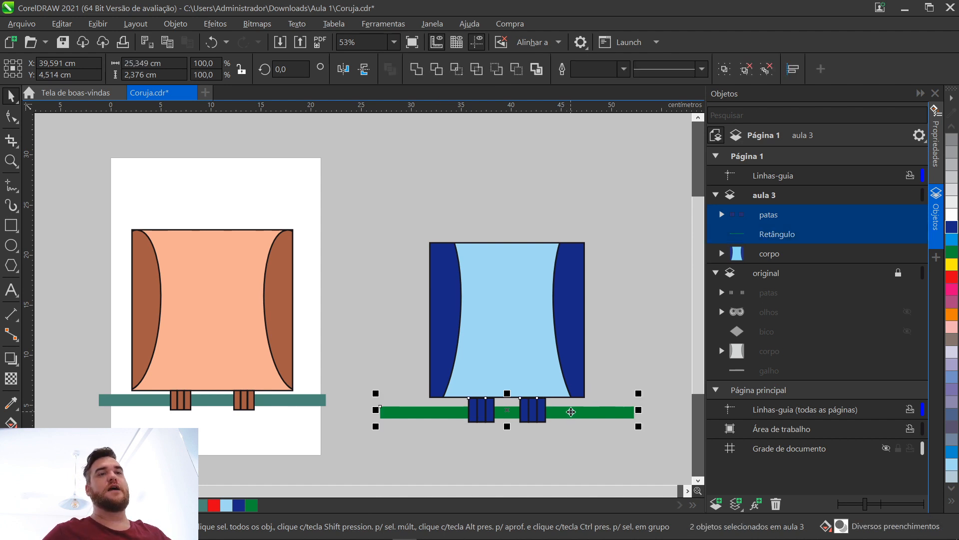
{"action": "left_click", "coordinate": [175, 23]}
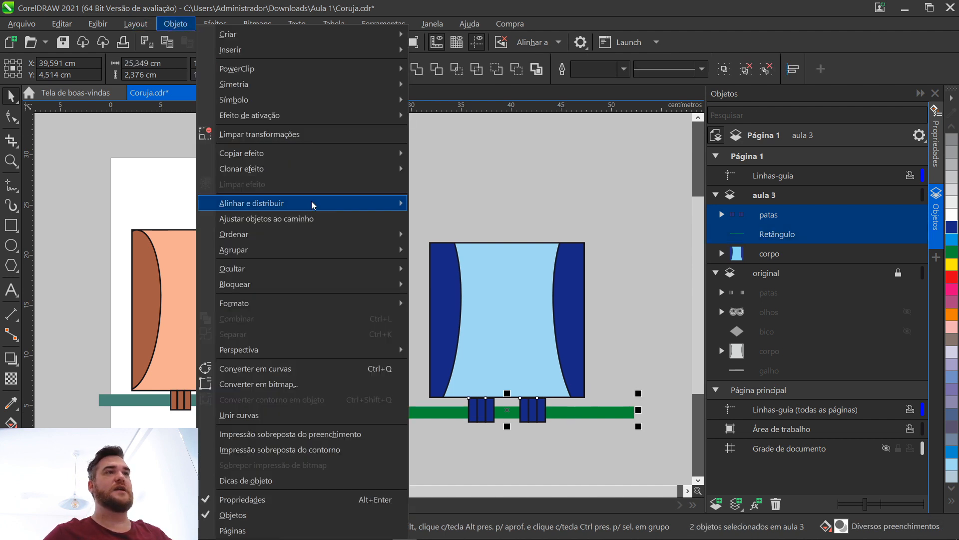
{"action": "mouse_move", "coordinate": [313, 205]}
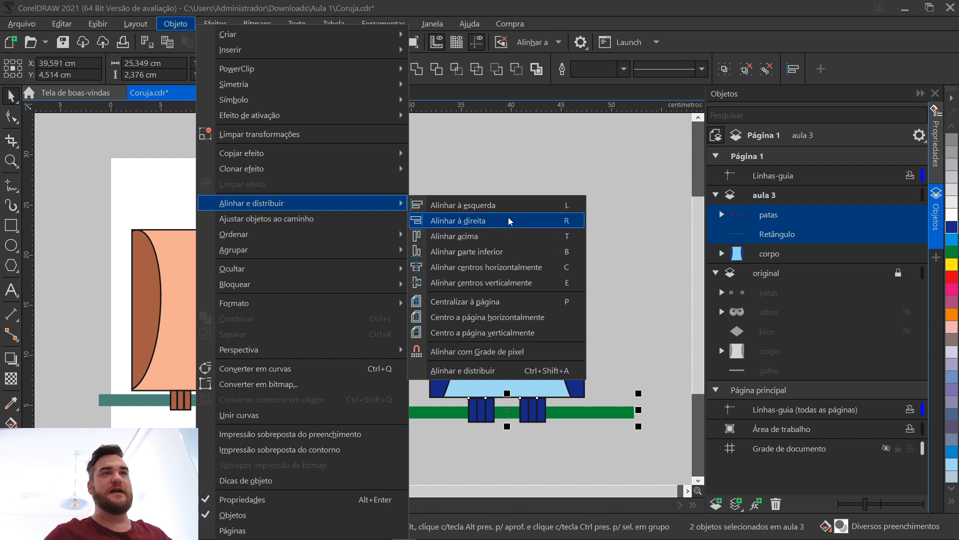
{"action": "left_click", "coordinate": [506, 284]}
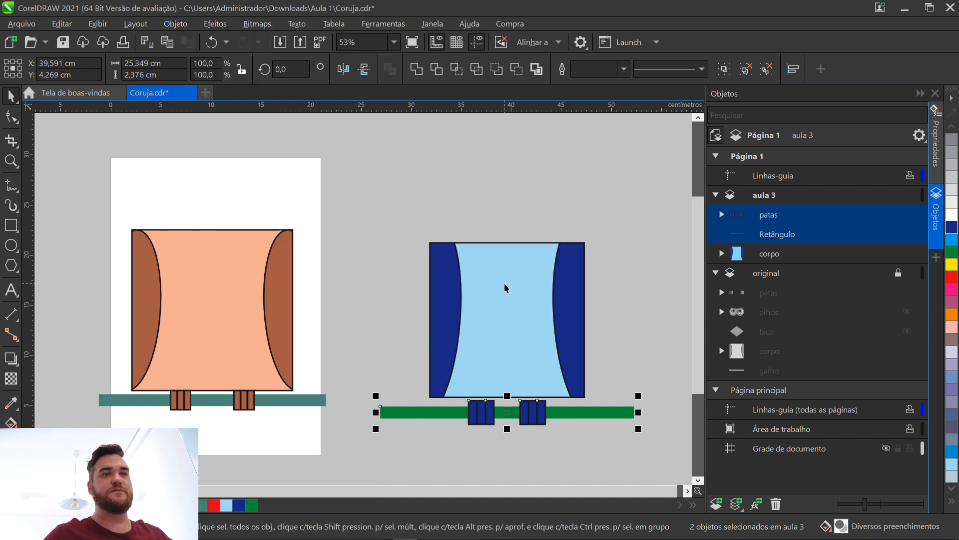
{"action": "left_click", "coordinate": [557, 412], "text": "shift"}
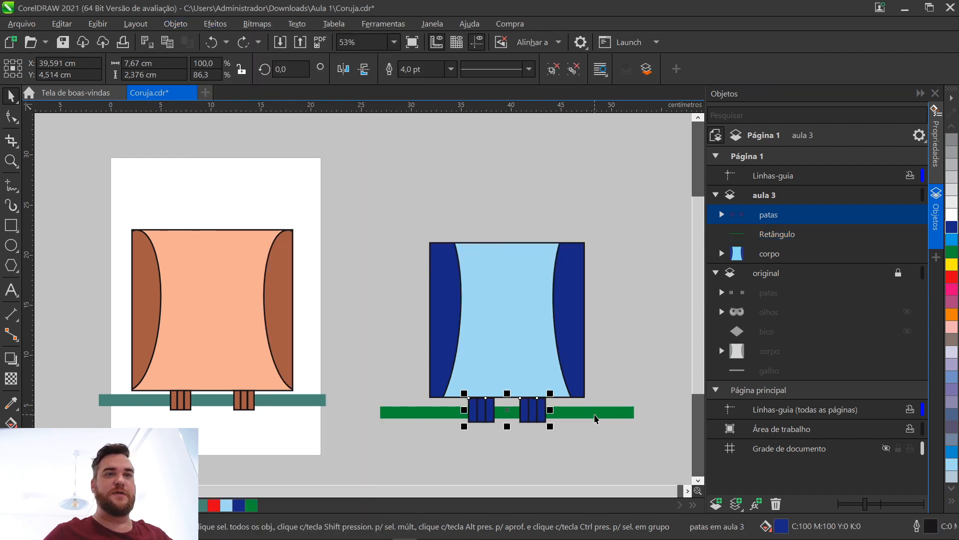
{"action": "left_click", "coordinate": [594, 414], "text": "shift"}
{"action": "left_click", "coordinate": [175, 24]}
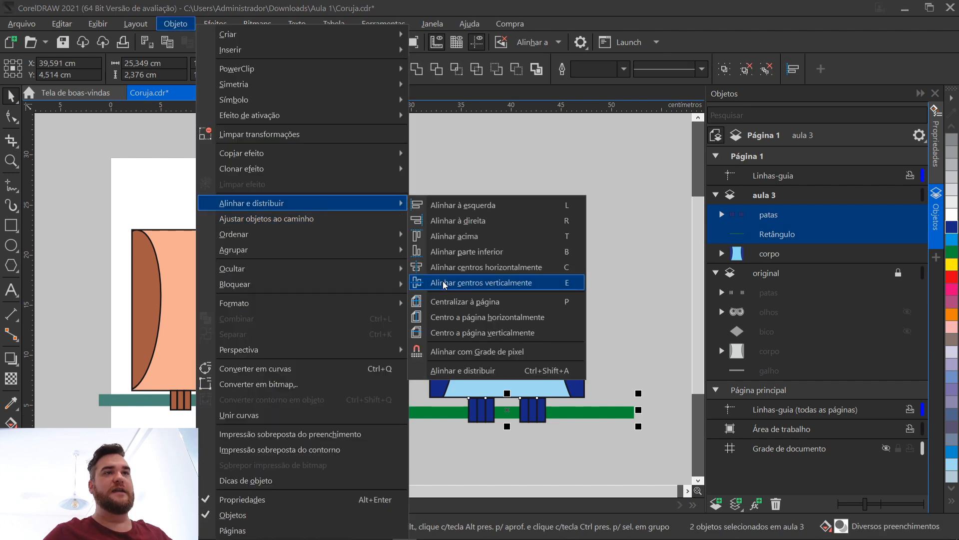
{"action": "left_click", "coordinate": [443, 282]}
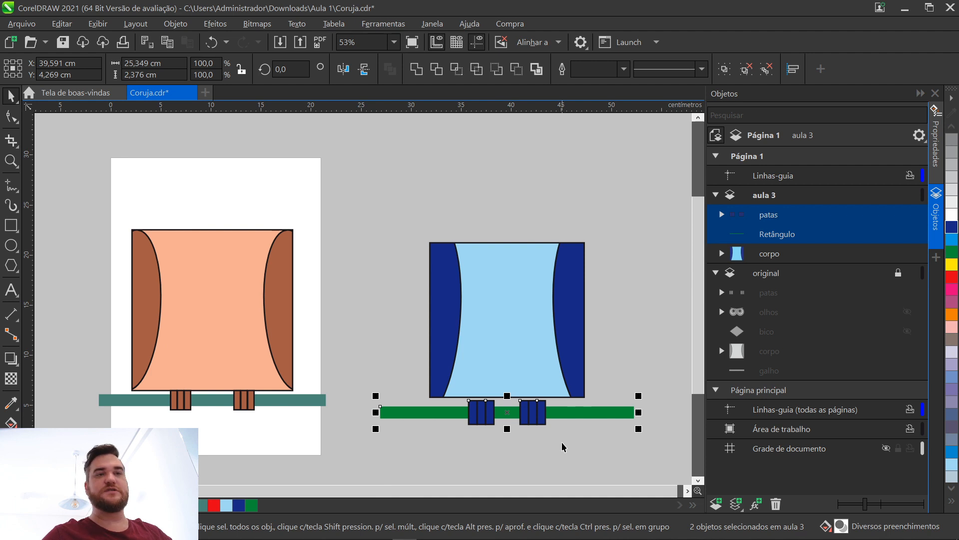
{"action": "key", "text": "ctrl+z"}
Align the green branch to the feet's vertical centre, with the feet as the reference object
{"action": "left_click", "coordinate": [562, 446]}
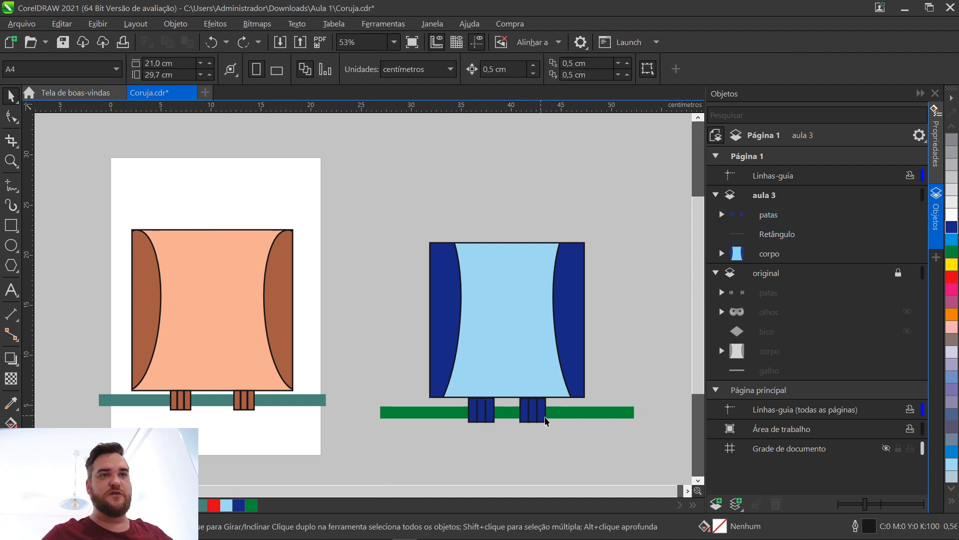
{"action": "left_click", "coordinate": [570, 414]}
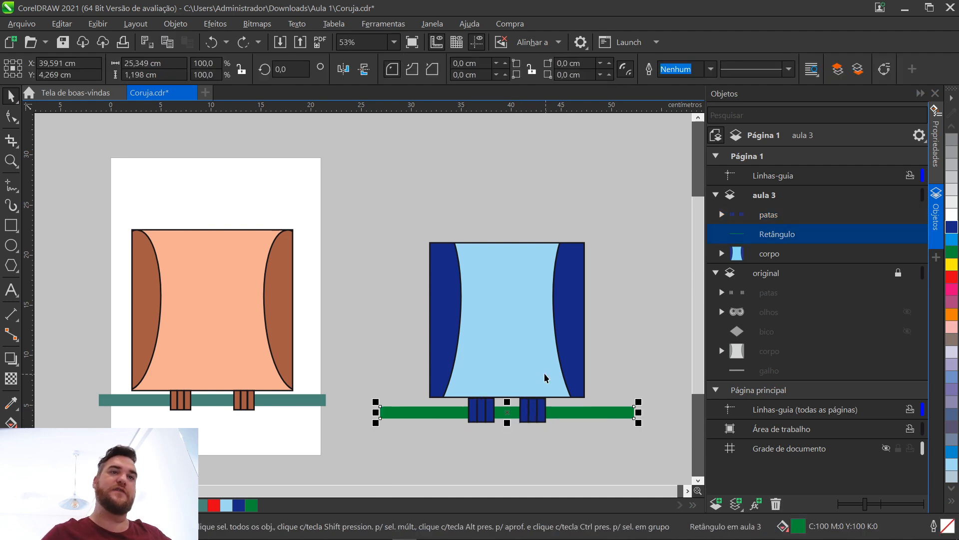
{"action": "left_click", "coordinate": [569, 443]}
{"action": "left_click", "coordinate": [561, 414]}
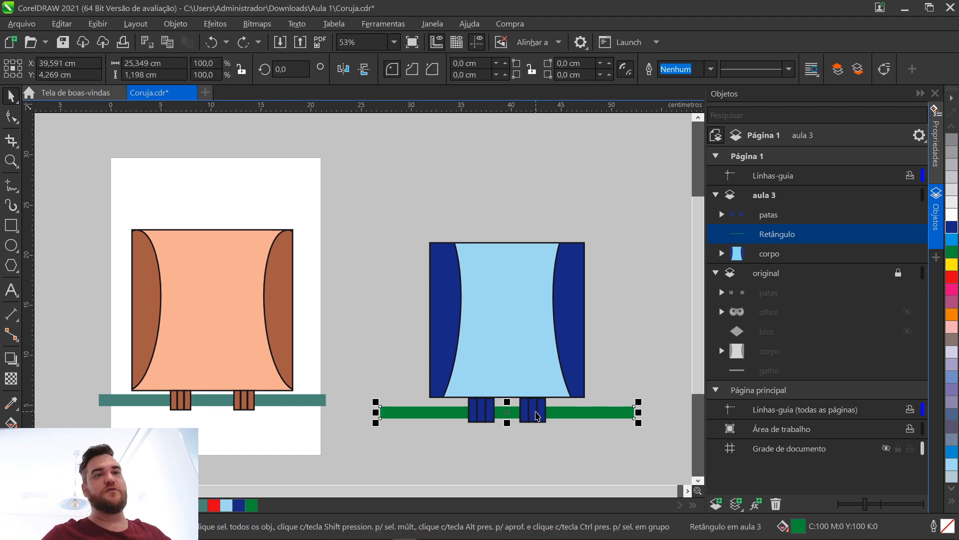
{"action": "left_click", "coordinate": [537, 416], "text": "shift"}
{"action": "left_click", "coordinate": [176, 24]}
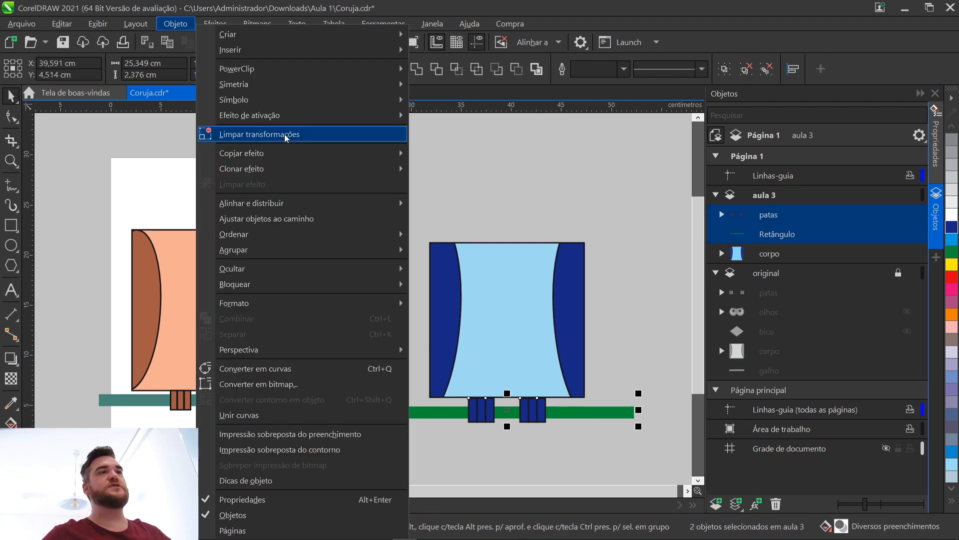
{"action": "mouse_move", "coordinate": [306, 205]}
{"action": "left_click", "coordinate": [477, 285]}
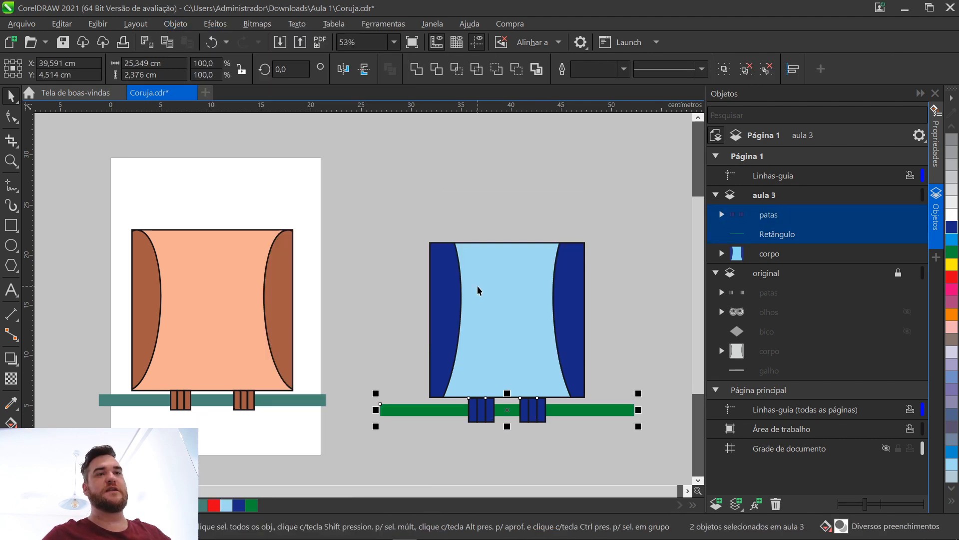
{"action": "left_click", "coordinate": [588, 462]}
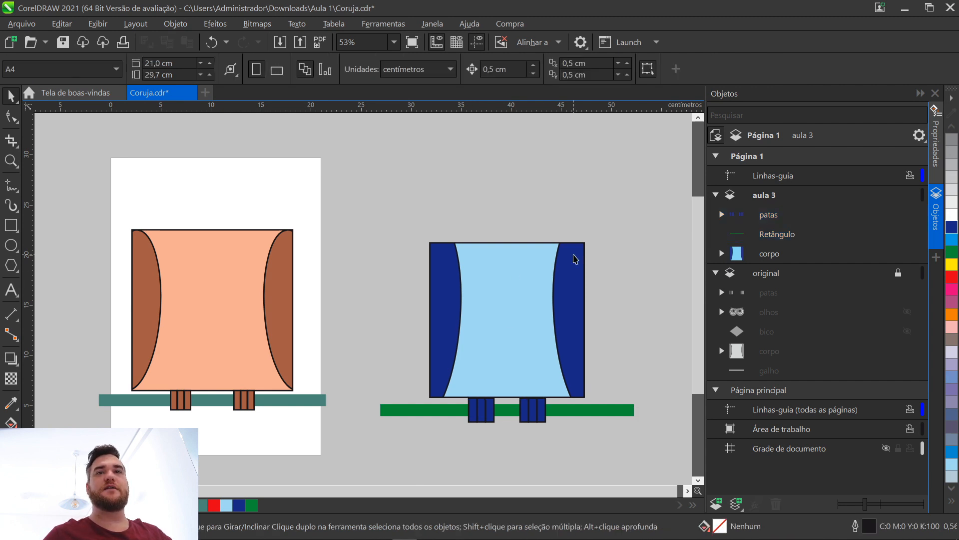
Unlock the layer original and make its olhos group visible
{"action": "left_click", "coordinate": [898, 272]}
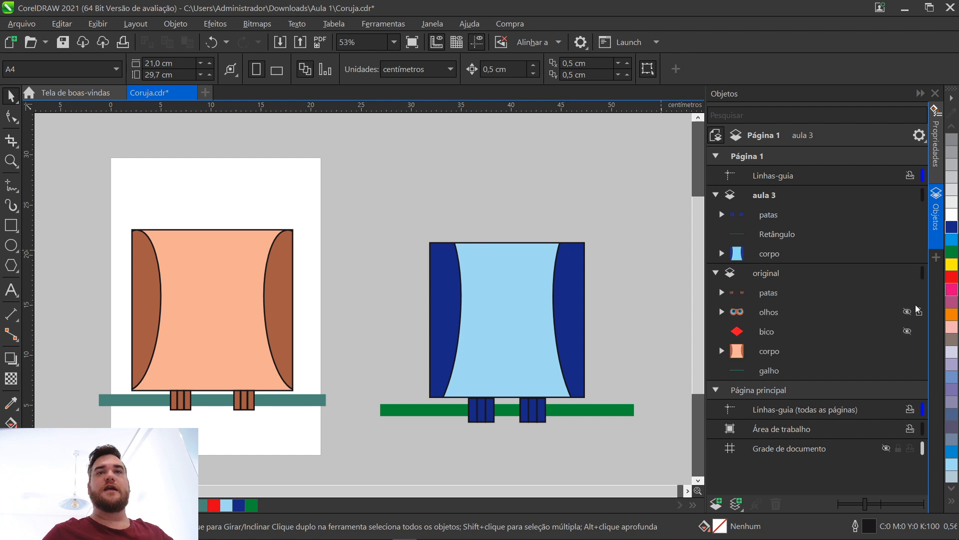
{"action": "left_click", "coordinate": [907, 312]}
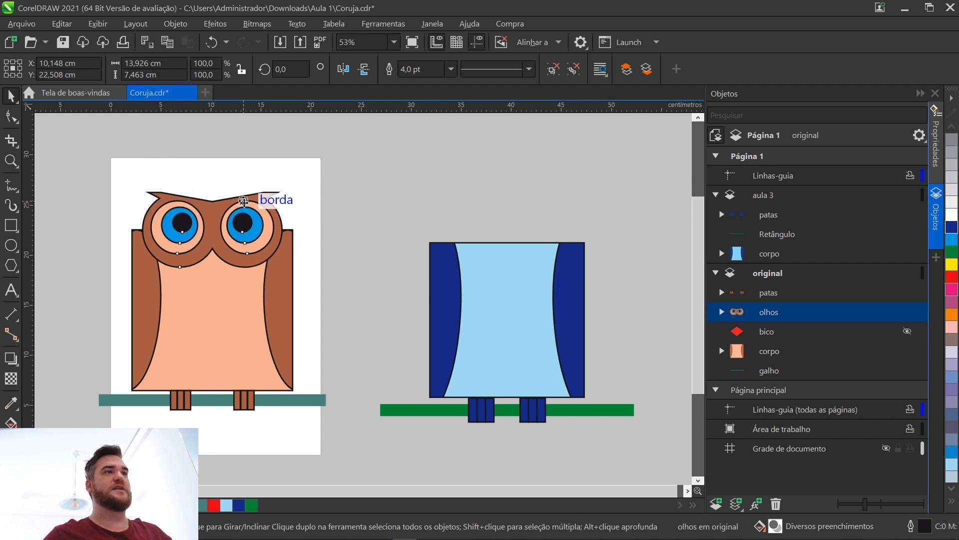
{"action": "left_click", "coordinate": [383, 200]}
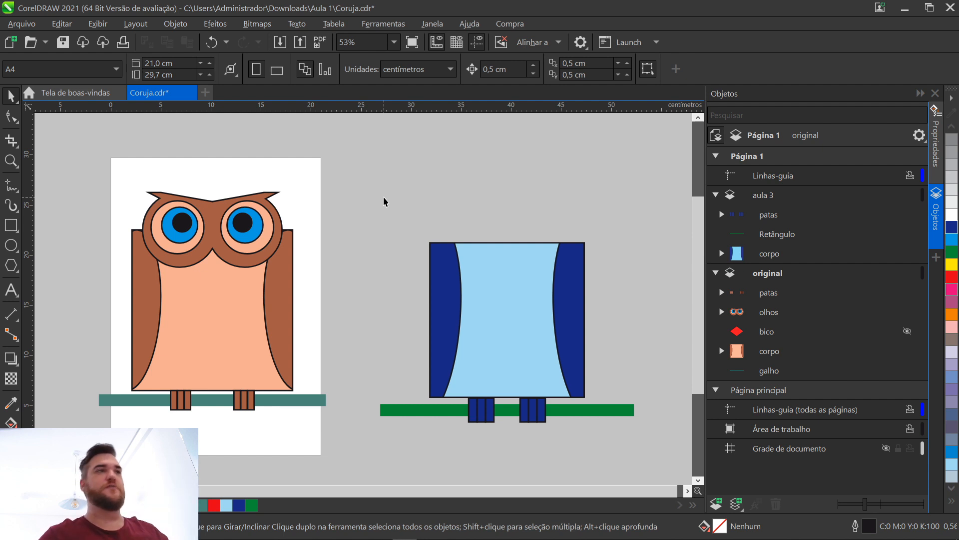
Draw a circle above the blue body, give it a 4.0 pt outline and dark blue fill, and size it to about 6 cm
{"action": "left_click", "coordinate": [11, 245]}
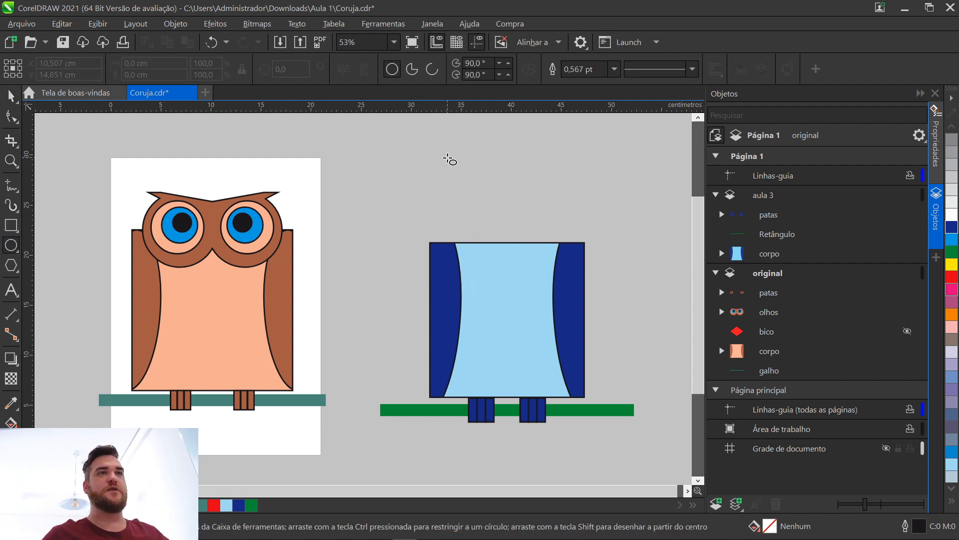
{"action": "left_click_drag", "start_coordinate": [447, 158], "coordinate": [515, 227]}
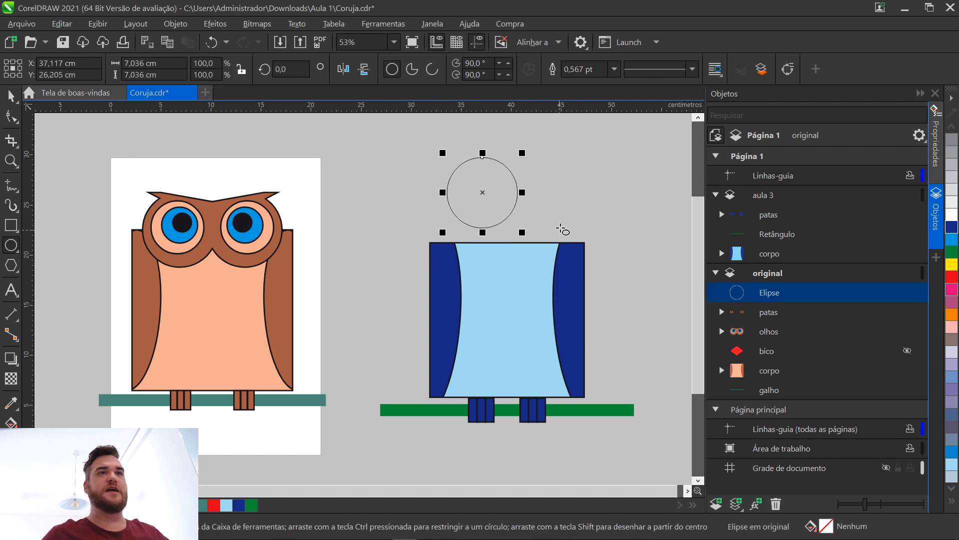
{"action": "left_click", "coordinate": [614, 69]}
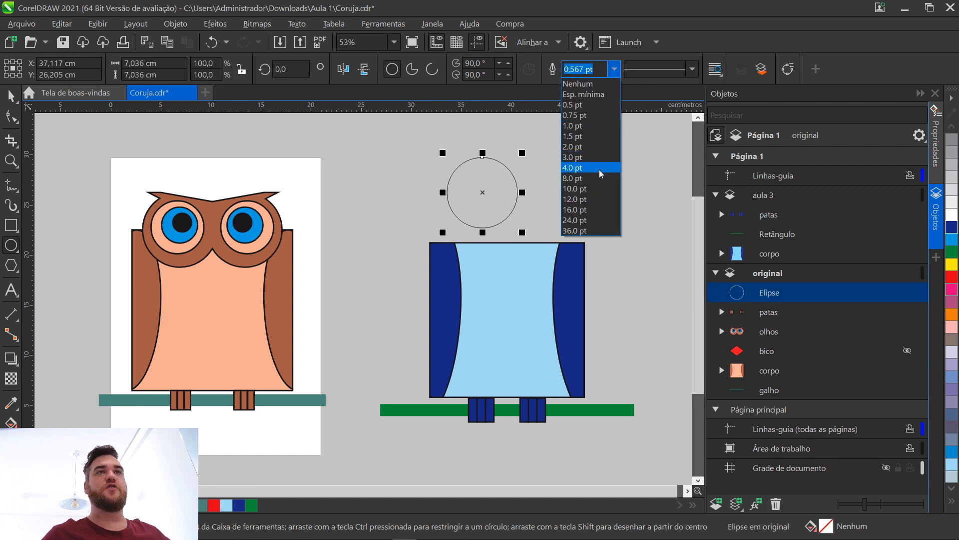
{"action": "left_click", "coordinate": [582, 166]}
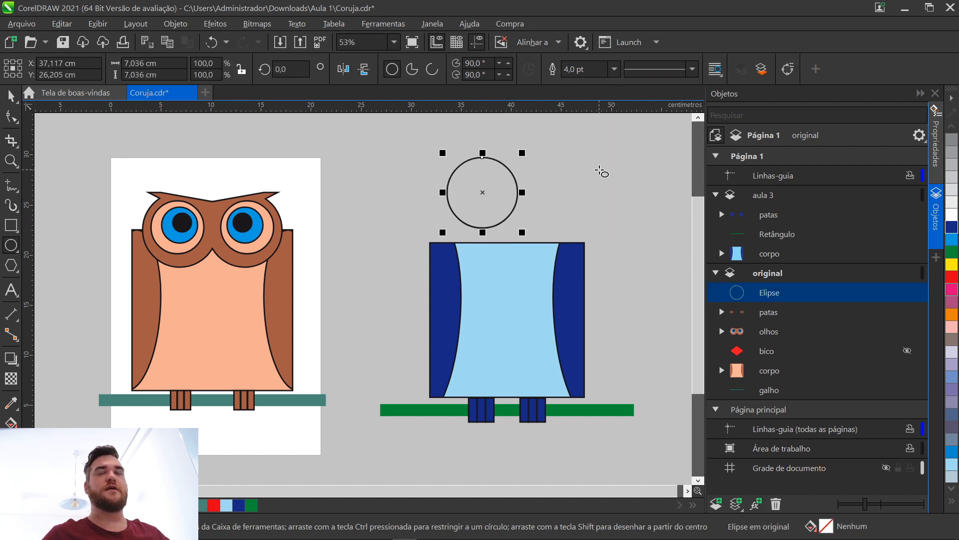
{"action": "left_click", "coordinate": [951, 227]}
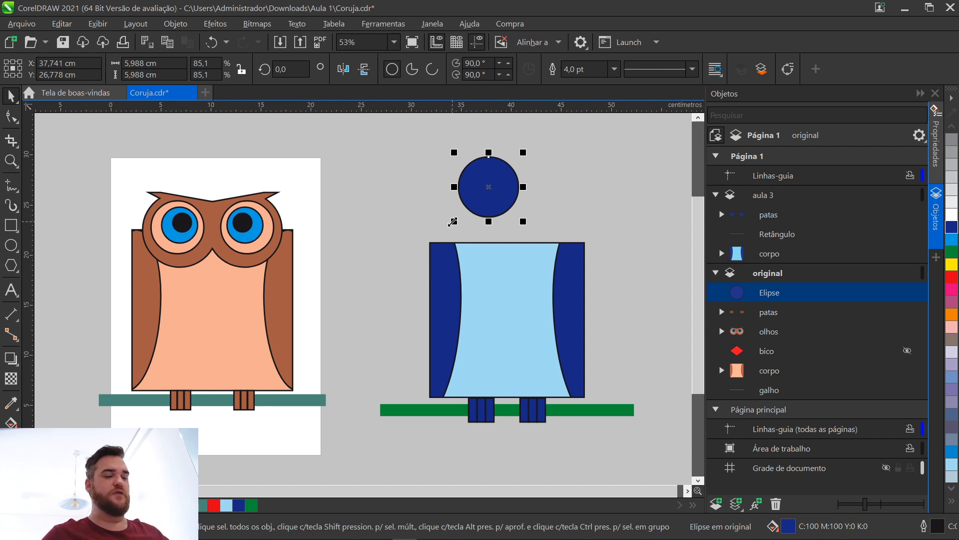
Add two smaller concentric copies inside the dark blue circle, about 4.1 cm in light blue and about 2.7 cm in mauve
{"action": "left_click_drag", "start_coordinate": [452, 221], "coordinate": [472, 206]}
{"action": "left_click", "coordinate": [952, 239]}
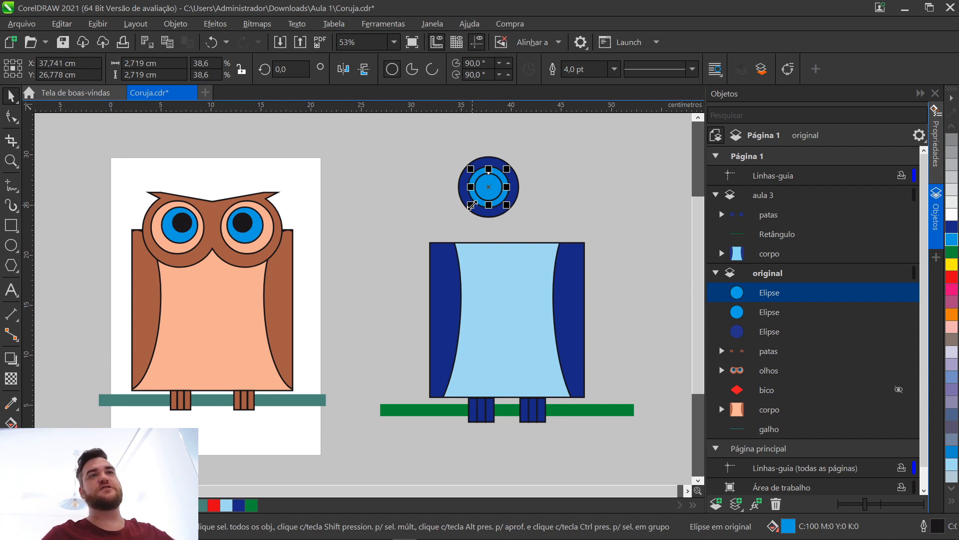
{"action": "left_click", "coordinate": [952, 302]}
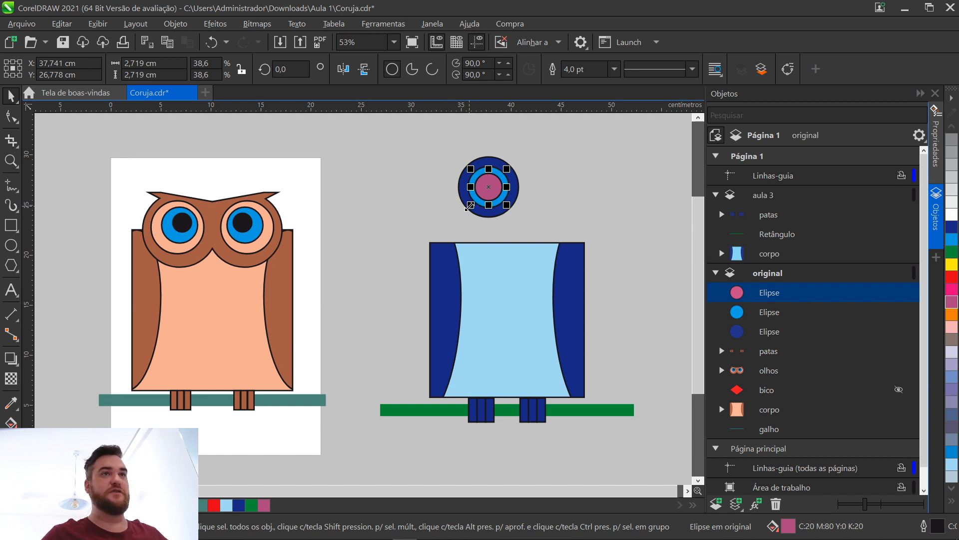
Add a concentric pupil circle about 1.3 cm wide inside the mauve one and fill it with the outline's black
{"action": "left_click_drag", "start_coordinate": [470, 205], "coordinate": [478, 203]}
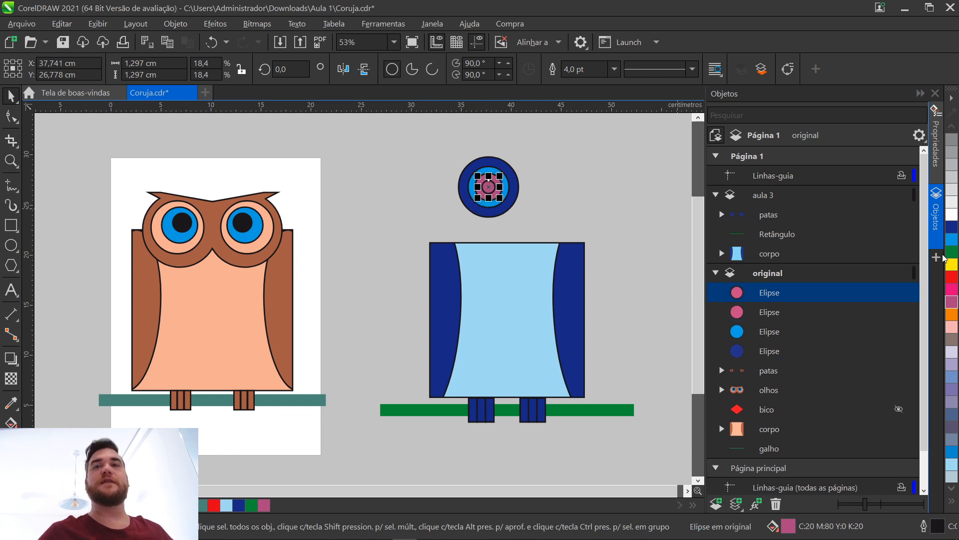
{"action": "left_click", "coordinate": [935, 143]}
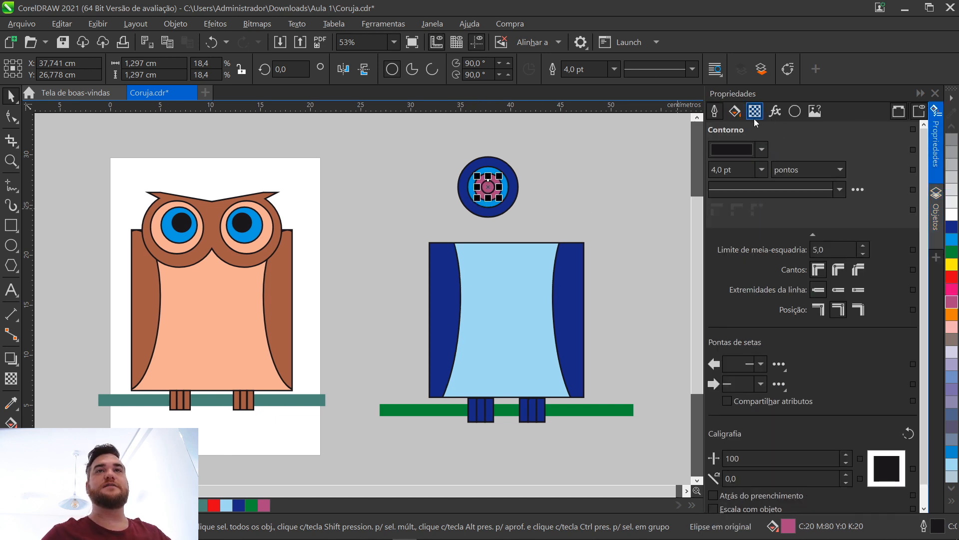
{"action": "left_click", "coordinate": [735, 110]}
{"action": "left_click", "coordinate": [724, 218]}
{"action": "left_click", "coordinate": [936, 212]}
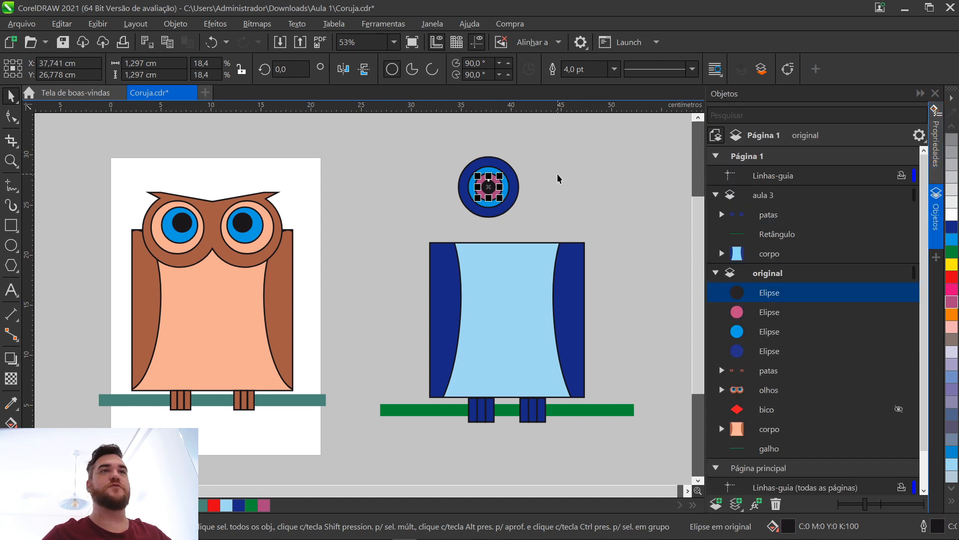
{"action": "left_click", "coordinate": [558, 175]}
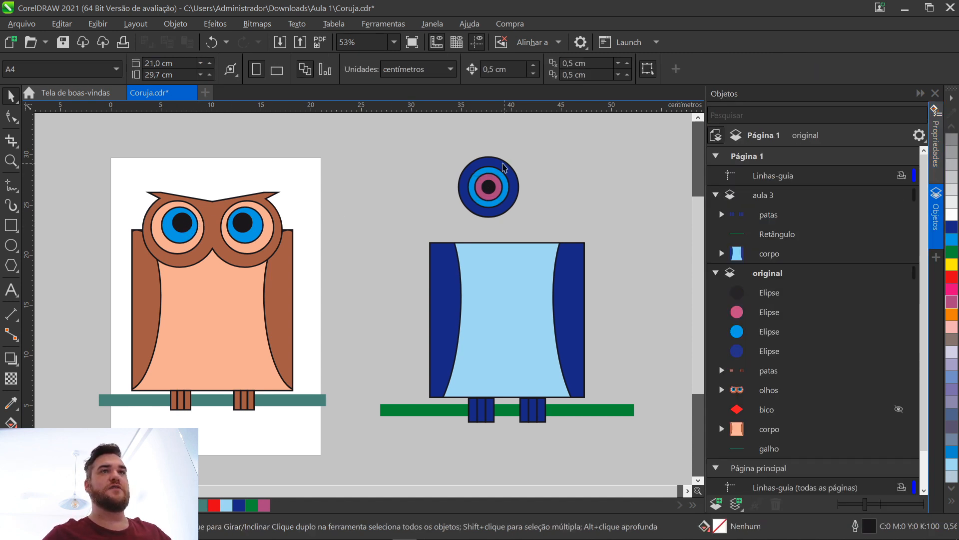
Try shifting the light blue eye circle off centre with the 0.5 cm nudge distance and return it to the centre
{"action": "left_click", "coordinate": [489, 167]}
{"action": "left_click_drag", "start_coordinate": [489, 167], "coordinate": [495, 167]}
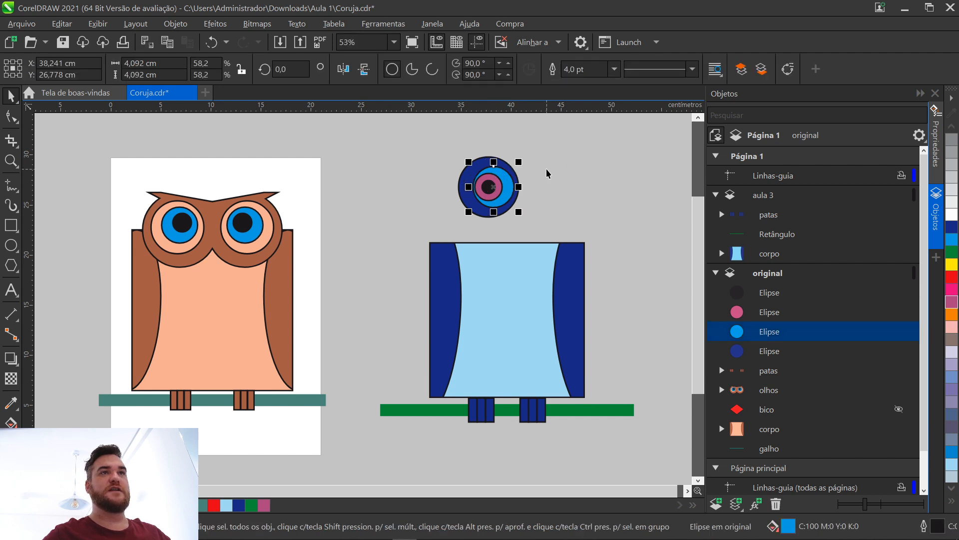
{"action": "key", "text": "Up"}
{"action": "key", "text": "Left"}
{"action": "key", "text": "Down"}
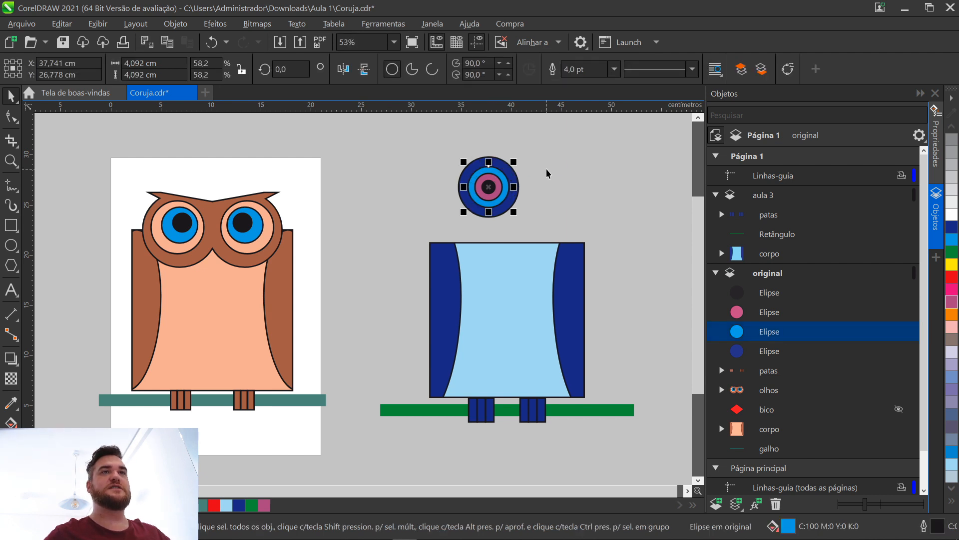
Set the nudge distance to 0.1 cm and offset the three inner eye circles upward and to the right inside the dark blue circle
{"action": "left_click", "coordinate": [568, 160]}
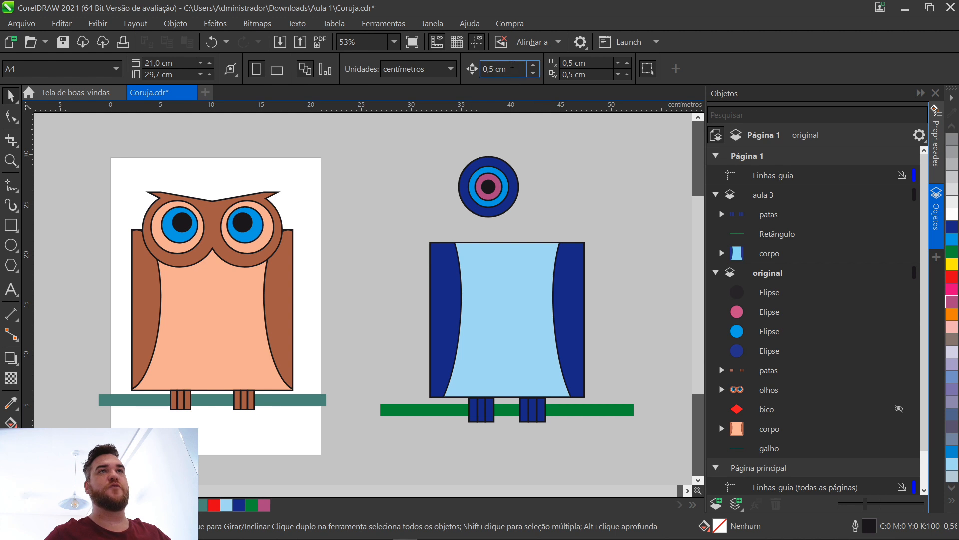
{"action": "type", "text": "1"}
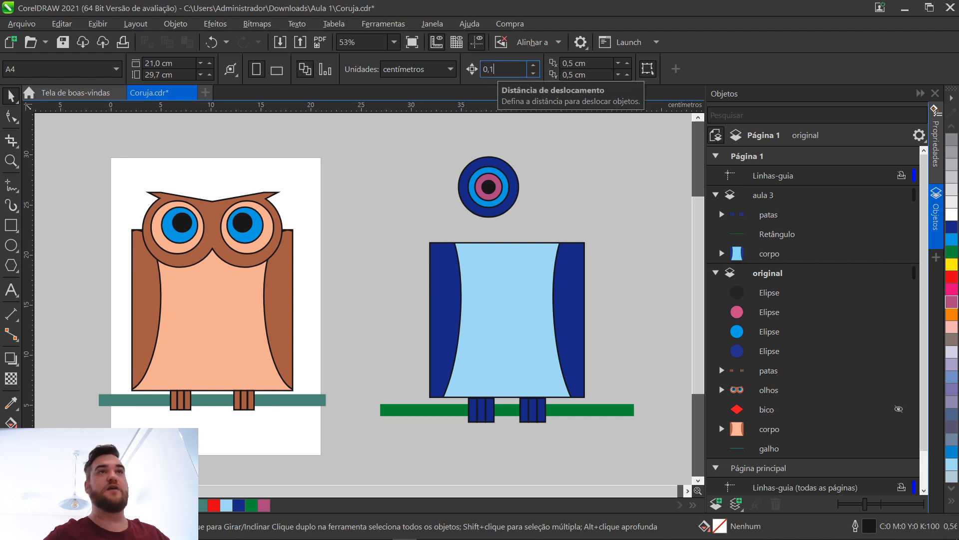
{"action": "left_click", "coordinate": [488, 168]}
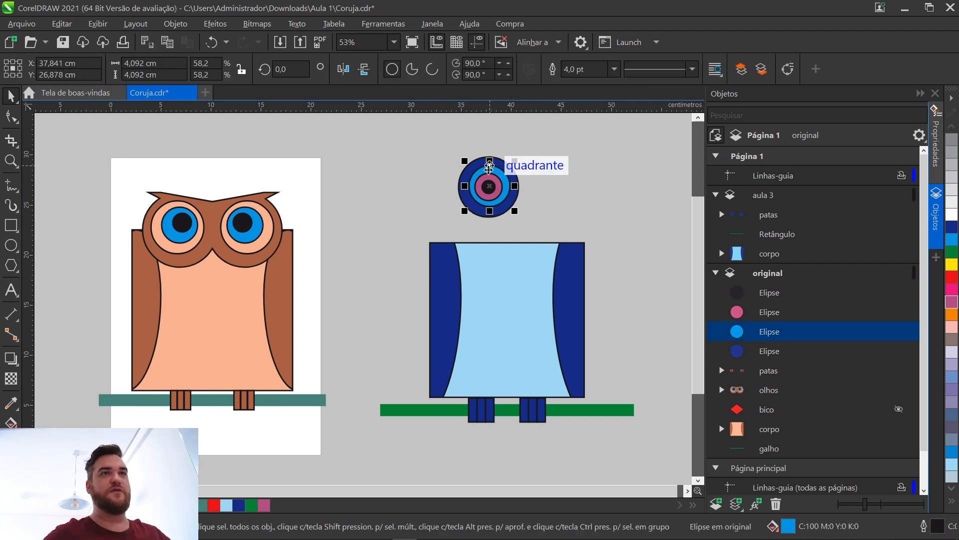
{"action": "left_click_drag", "start_coordinate": [490, 168], "coordinate": [489, 201]}
{"action": "left_click", "coordinate": [489, 201]}
{"action": "left_click_drag", "start_coordinate": [488, 198], "coordinate": [487, 186]}
{"action": "left_click", "coordinate": [488, 187]}
{"action": "left_click", "coordinate": [559, 182]}
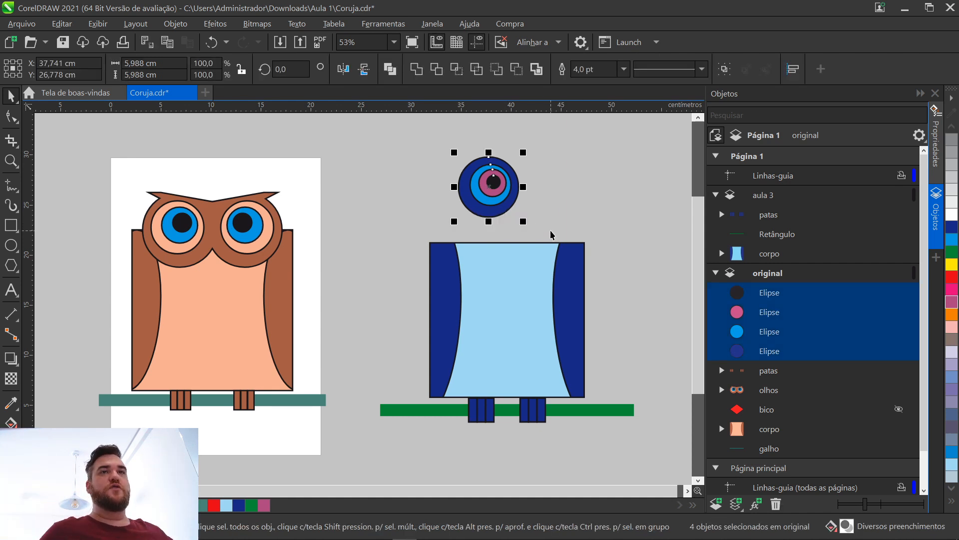
Place the eye over the body's upper left corner, transfer its four circles to layer aula 3, and lock layer original
{"action": "left_click_drag", "start_coordinate": [508, 210], "coordinate": [486, 263]}
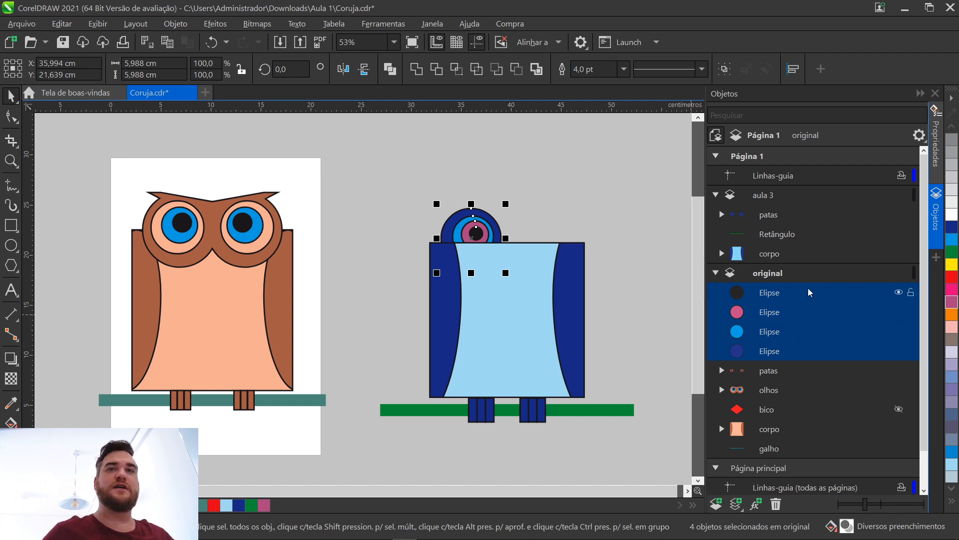
{"action": "left_click_drag", "start_coordinate": [798, 295], "coordinate": [798, 213]}
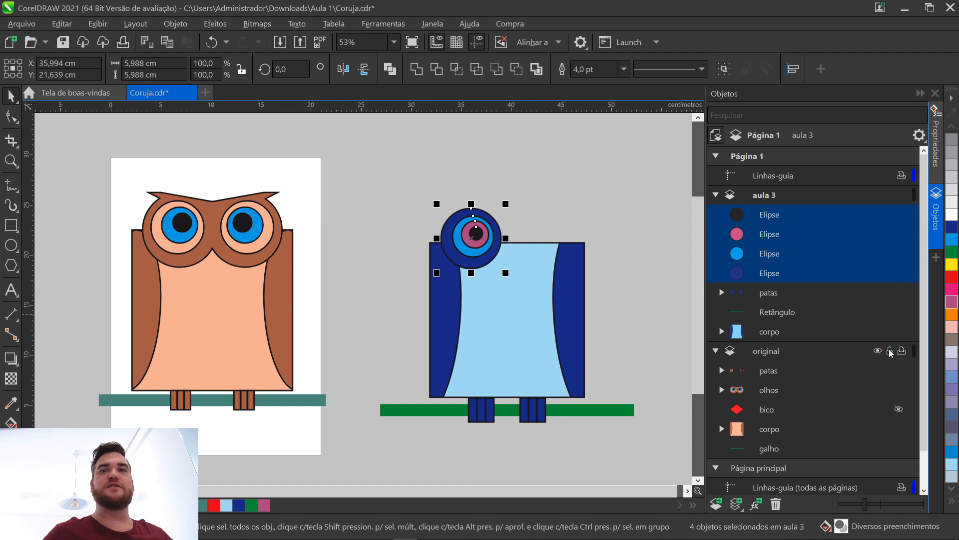
{"action": "left_click", "coordinate": [889, 351]}
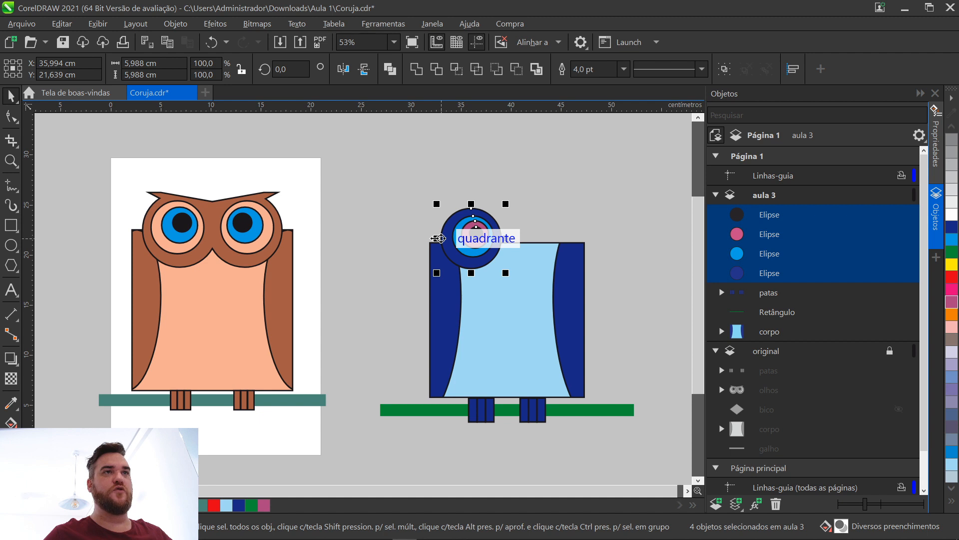
Create a horizontally mirrored copy of the eye directly to its right
{"action": "left_click_drag", "start_coordinate": [439, 239], "coordinate": [530, 237]}
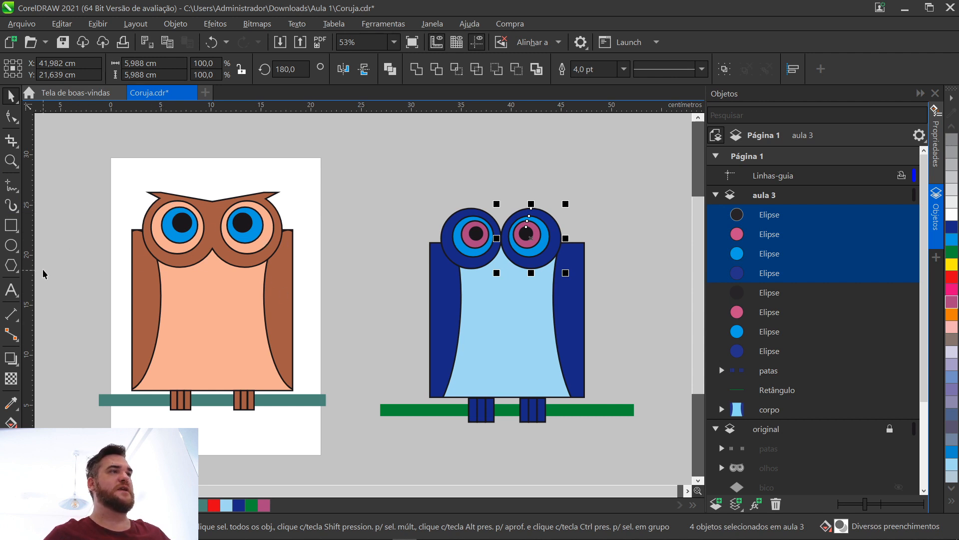
Draw a rectangle about 5.3 × 4.9 cm above the owl, skew it to the right, and add a horizontally mirrored copy beside it
{"action": "left_click", "coordinate": [11, 225]}
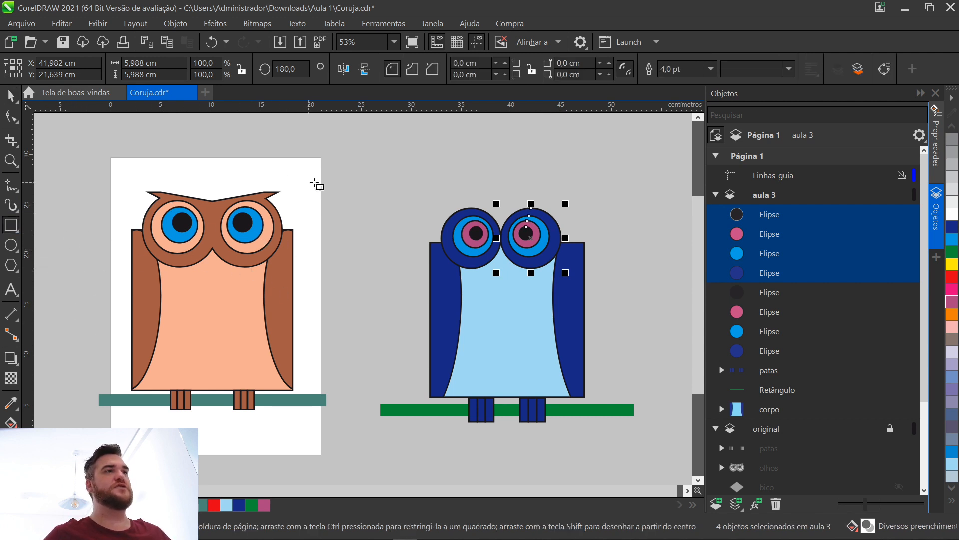
{"action": "left_click_drag", "start_coordinate": [367, 146], "coordinate": [420, 197]}
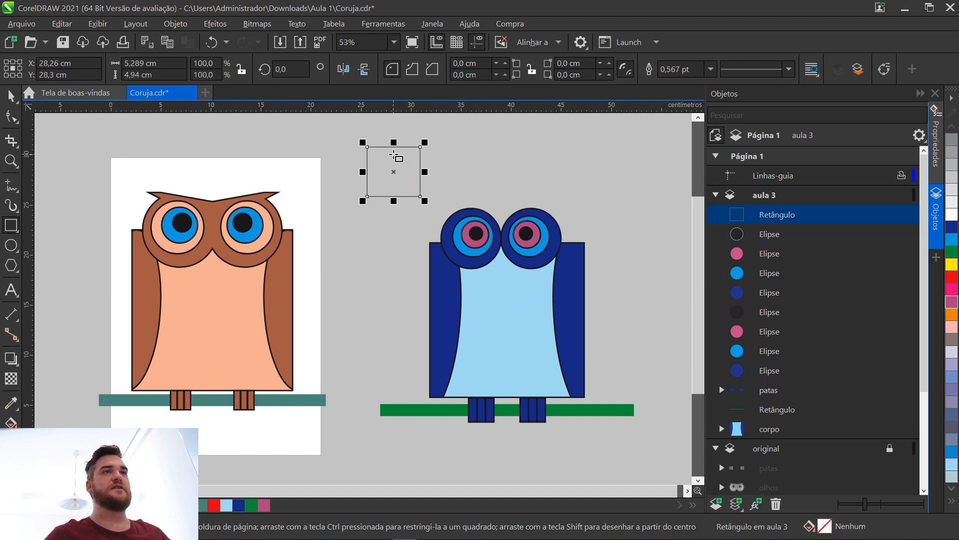
{"action": "key", "text": "space"}
{"action": "left_click", "coordinate": [404, 147]}
{"action": "left_click_drag", "start_coordinate": [394, 146], "coordinate": [418, 146]}
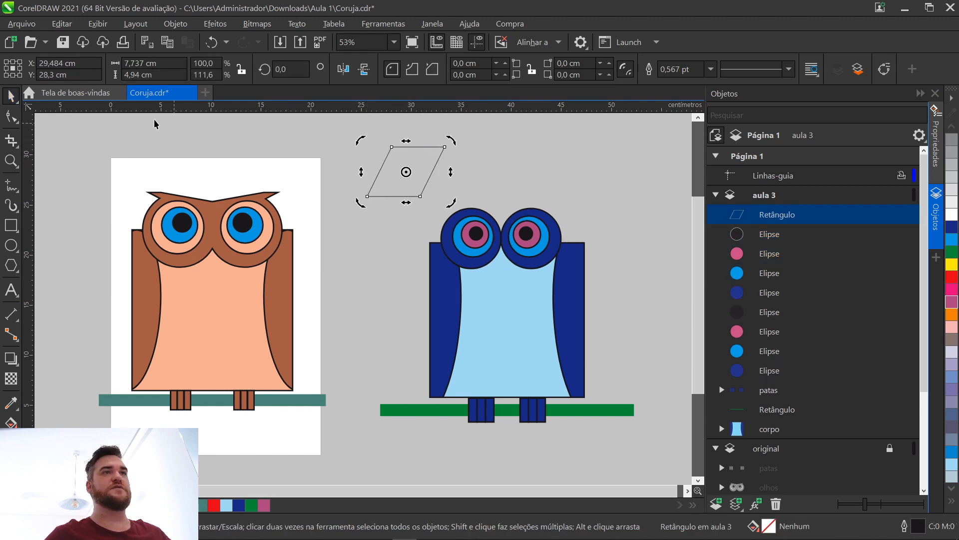
{"action": "left_click", "coordinate": [388, 190]}
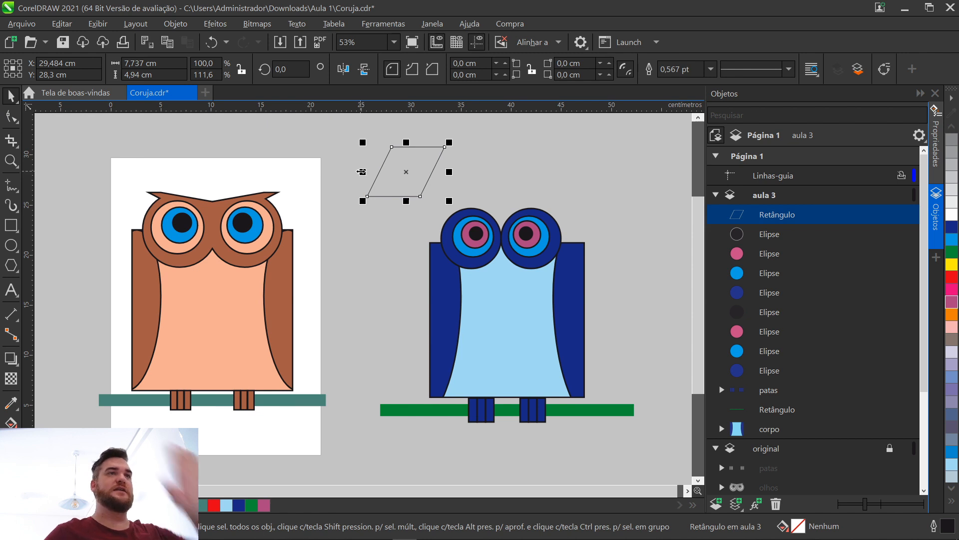
{"action": "left_click_drag", "start_coordinate": [361, 172], "coordinate": [500, 182]}
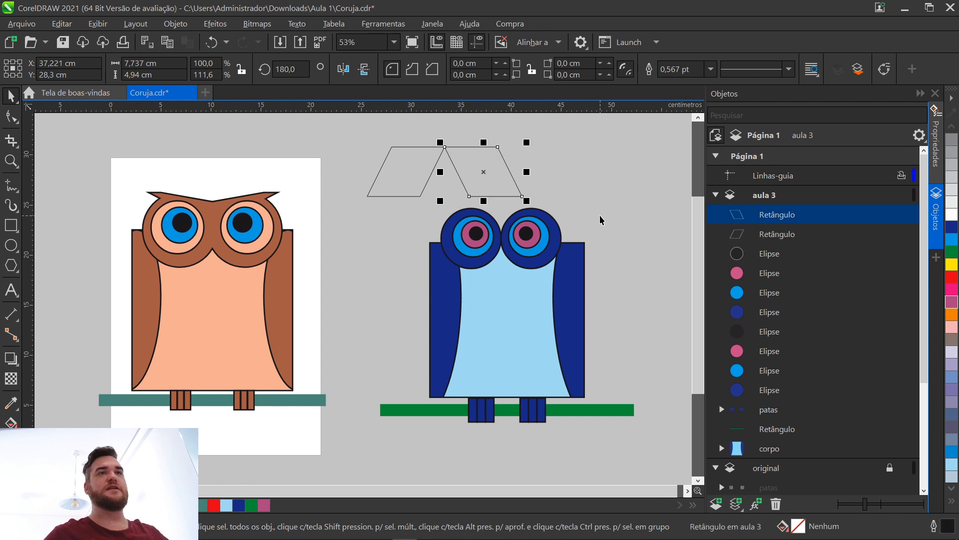
Remove the mirrored eye and the two skewed rectangles
{"action": "left_click", "coordinate": [544, 234]}
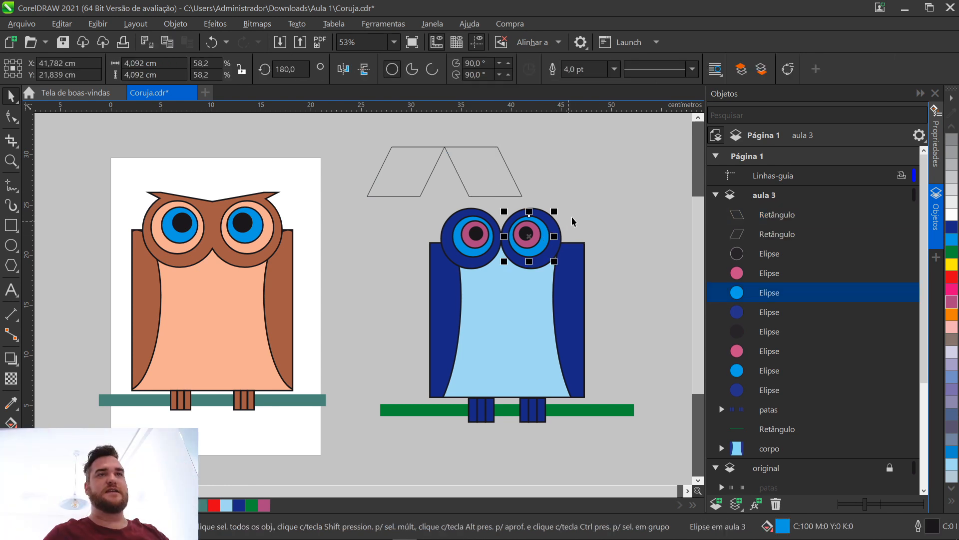
{"action": "left_click_drag", "start_coordinate": [574, 211], "coordinate": [551, 222]}
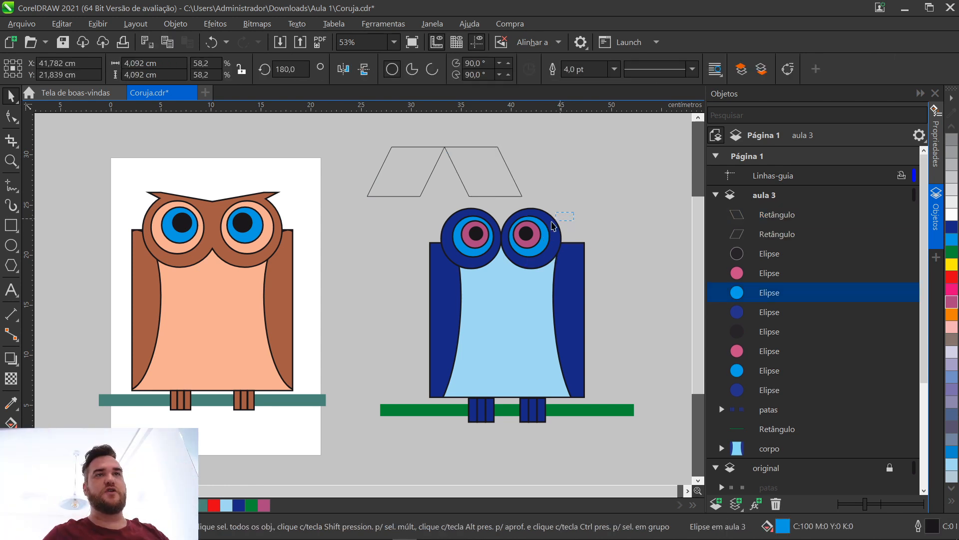
Duplicate the whole left eye to its right without mirroring it, and delete the copy
{"action": "left_click_drag", "start_coordinate": [455, 196], "coordinate": [493, 233]}
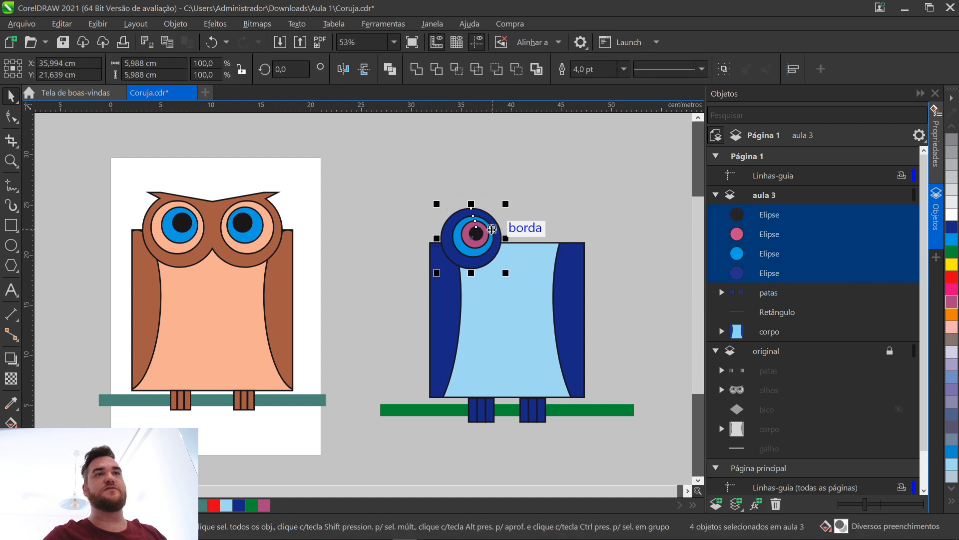
{"action": "left_click_drag", "start_coordinate": [446, 186], "coordinate": [496, 233]}
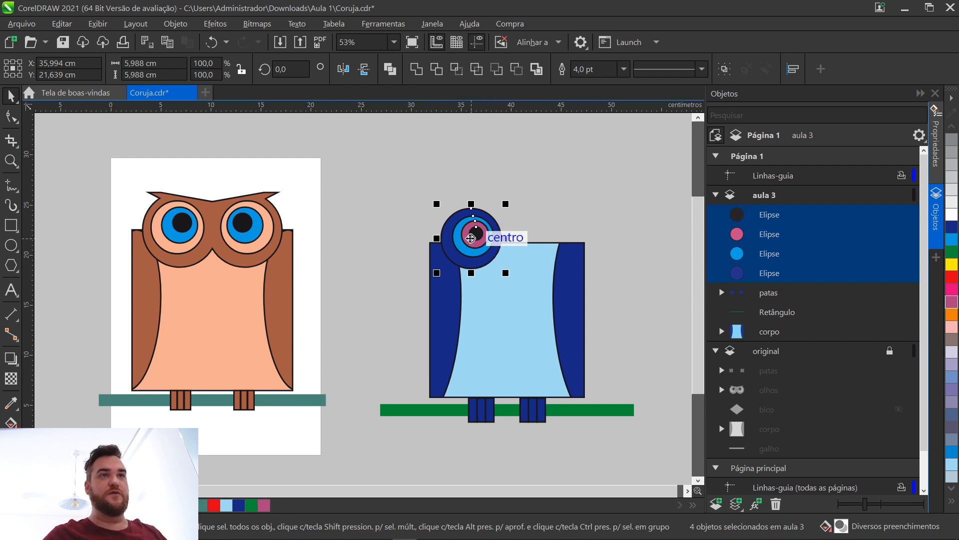
{"action": "left_click_drag", "start_coordinate": [470, 234], "coordinate": [548, 231]}
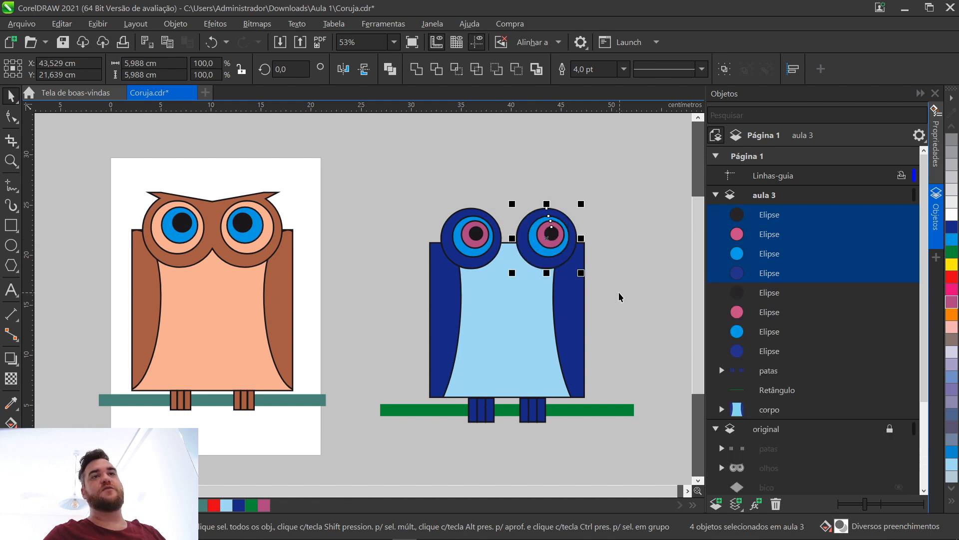
{"action": "key", "text": "Delete"}
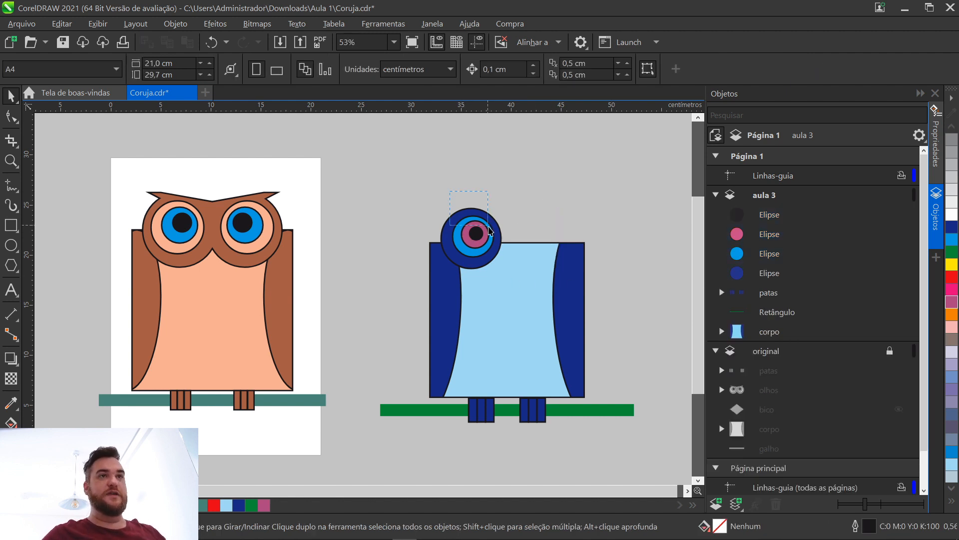
Mirror a copy of the eye so it touches the original's right side, and enlarge the pair to about 6.8 cm per eye, centred on the body
{"action": "left_click", "coordinate": [472, 234]}
{"action": "left_click_drag", "start_coordinate": [474, 238], "coordinate": [536, 238]}
{"action": "left_click_drag", "start_coordinate": [446, 186], "coordinate": [557, 235]}
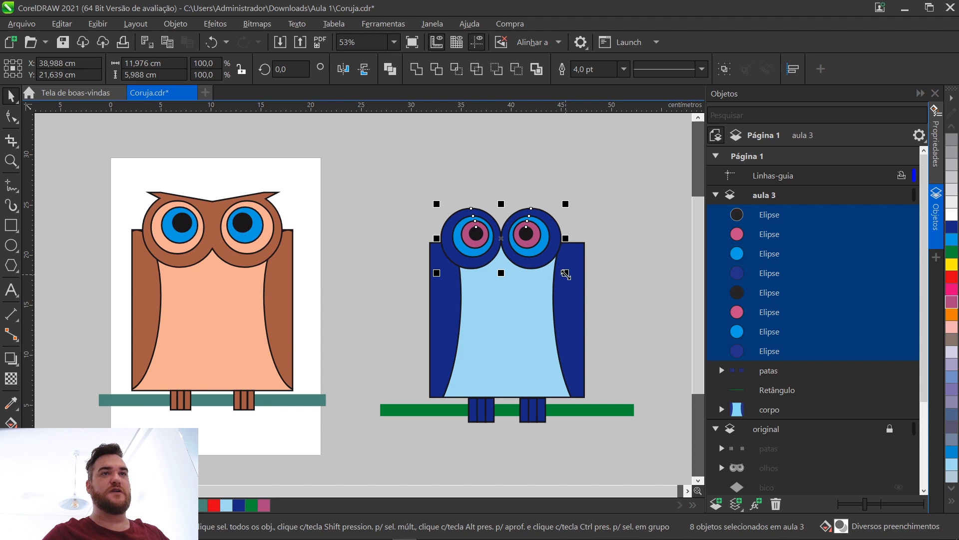
{"action": "left_click_drag", "start_coordinate": [566, 274], "coordinate": [581, 289]}
{"action": "left_click_drag", "start_coordinate": [501, 261], "coordinate": [498, 264]}
{"action": "left_click", "coordinate": [549, 175]}
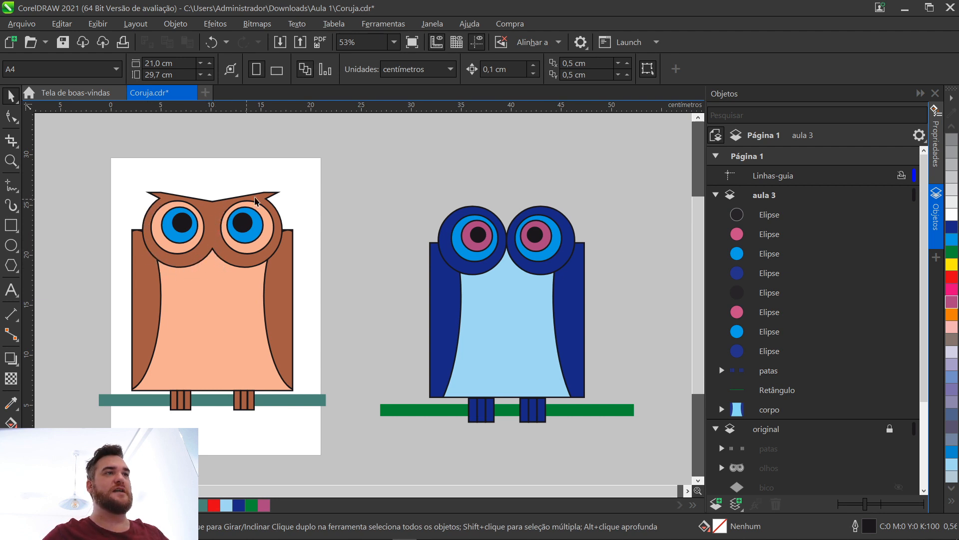
Nudge the owl's two outer dark blue eye circles 0.4 cm towards each other so they overlap in the middle
{"action": "left_click", "coordinate": [489, 264]}
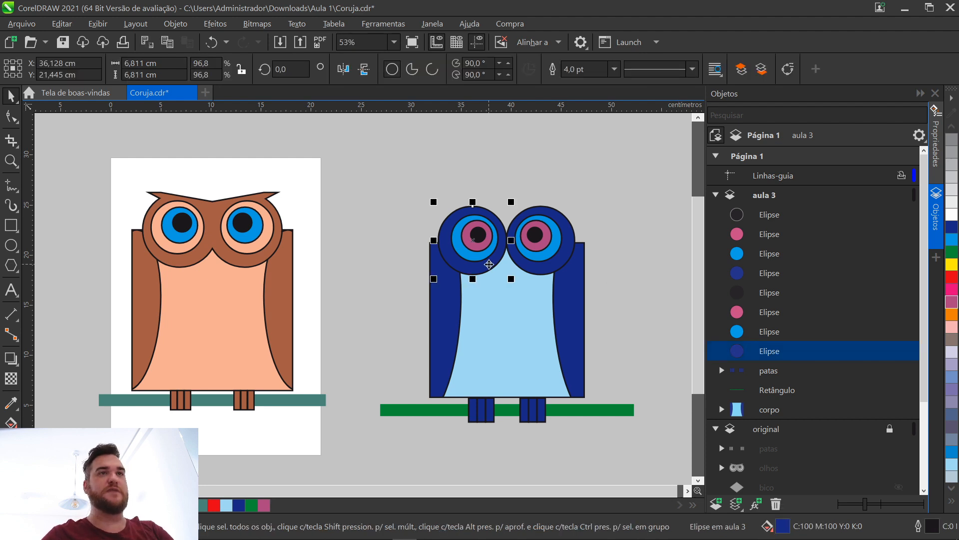
{"action": "key", "text": "Right"}
{"action": "key", "text": "Right"}
{"action": "key", "text": "Right"}
{"action": "key", "text": "Right"}
{"action": "left_click", "coordinate": [532, 271]}
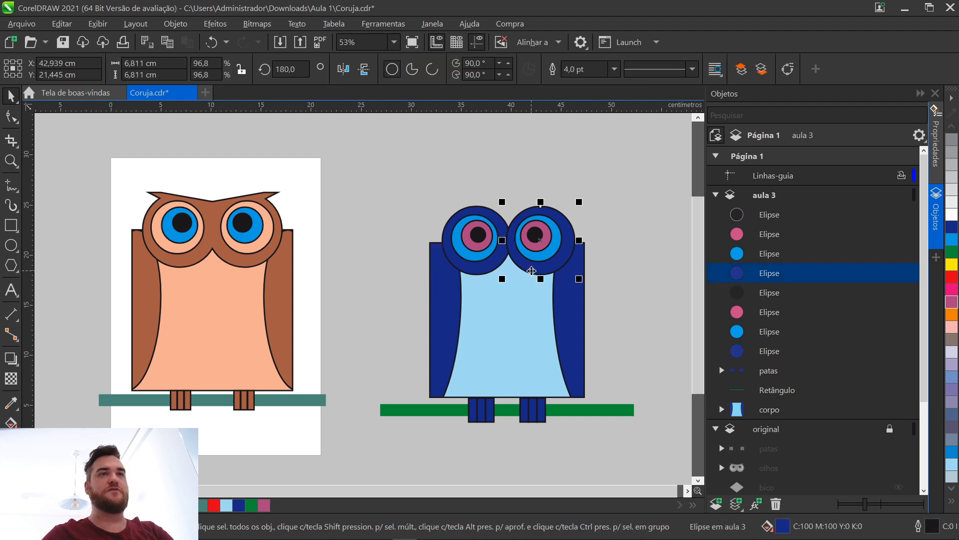
{"action": "key", "text": "Left"}
{"action": "key", "text": "Left"}
{"action": "key", "text": "Left"}
{"action": "key", "text": "Left"}
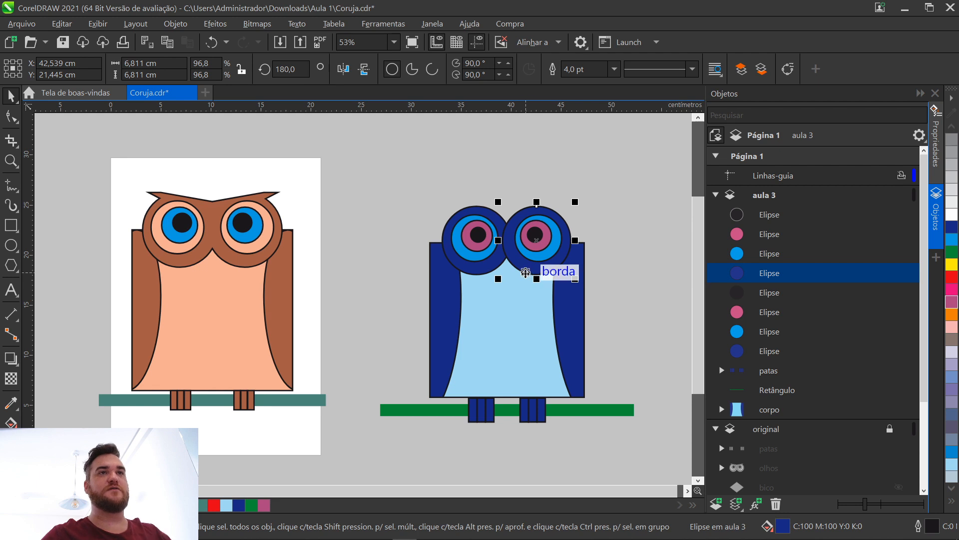
Enlarge both outer eye circles together around their common centre to about 7.6 cm each
{"action": "left_click", "coordinate": [469, 274], "text": "shift"}
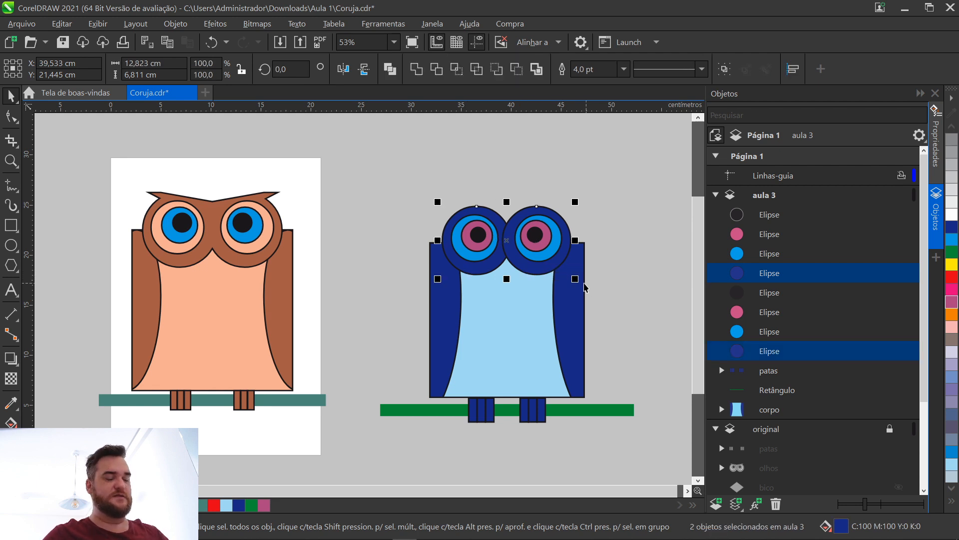
{"action": "left_click_drag", "start_coordinate": [574, 278], "coordinate": [582, 284]}
{"action": "key", "text": "Escape"}
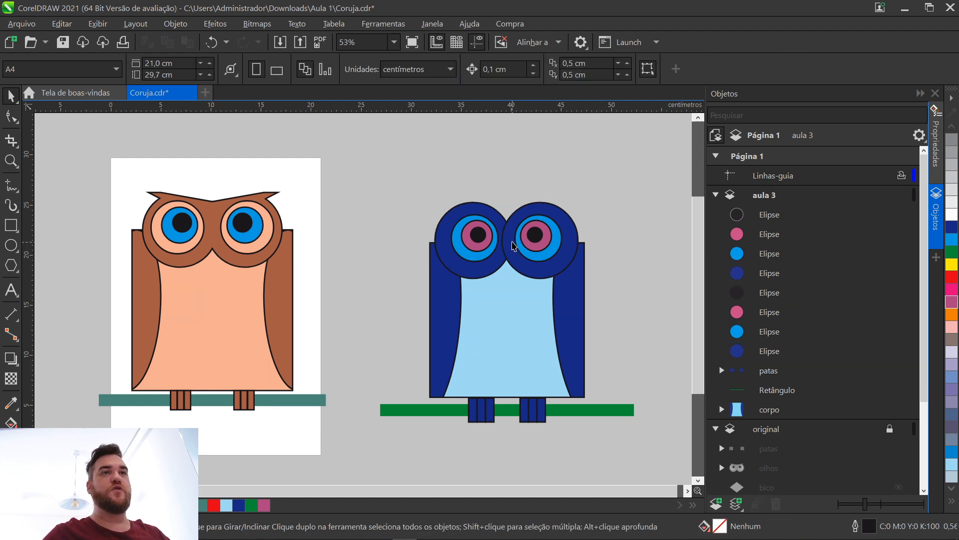
Place a copy of the two overlapping outer eye circles on the empty area above the owl
{"action": "left_click", "coordinate": [473, 212]}
{"action": "left_click", "coordinate": [551, 210], "text": "shift"}
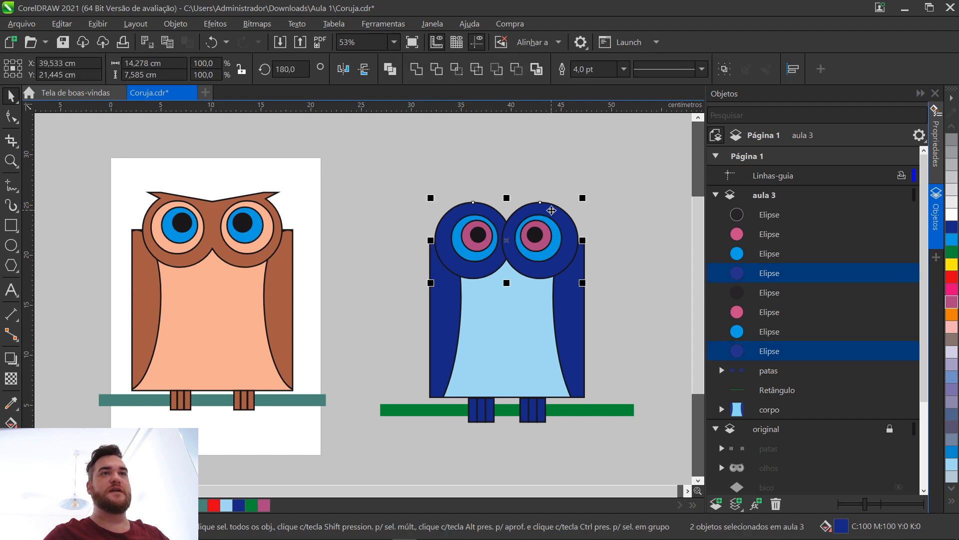
{"action": "left_click_drag", "start_coordinate": [552, 210], "coordinate": [458, 156]}
{"action": "left_click_drag", "start_coordinate": [511, 248], "coordinate": [412, 168]}
{"action": "left_click", "coordinate": [442, 165]}
{"action": "left_click", "coordinate": [380, 168]}
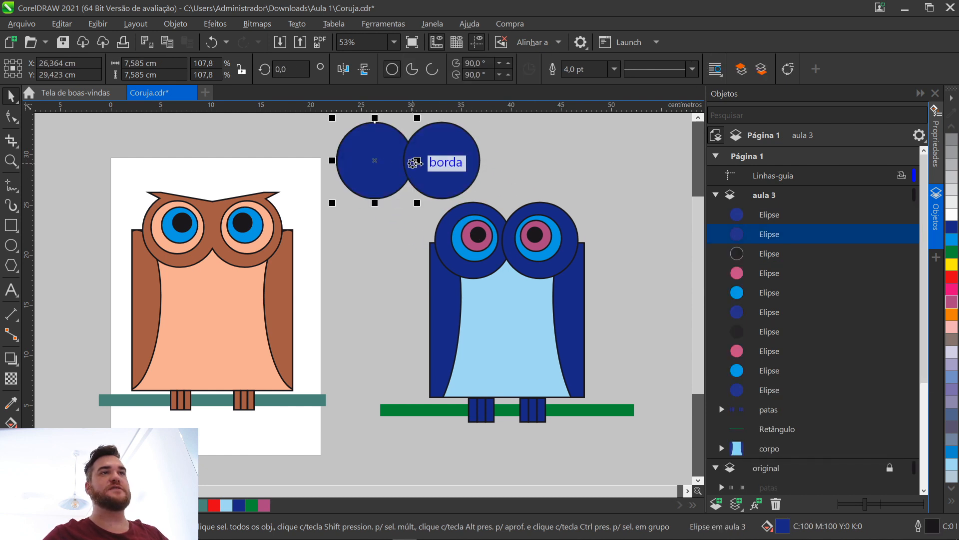
Try welding the two copied circles into one shape, and undo the weld
{"action": "left_click", "coordinate": [444, 161], "text": "shift"}
{"action": "left_click", "coordinate": [176, 24]}
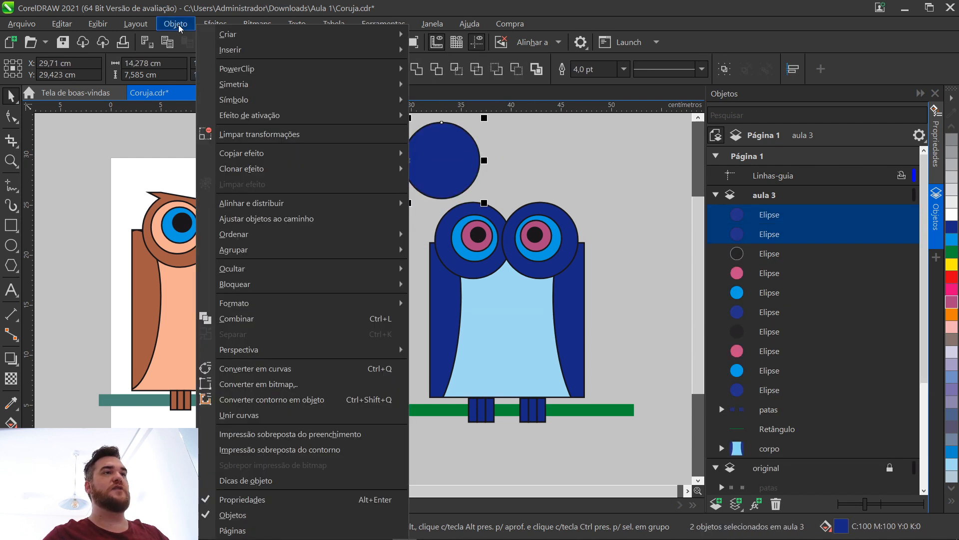
{"action": "mouse_move", "coordinate": [313, 306]}
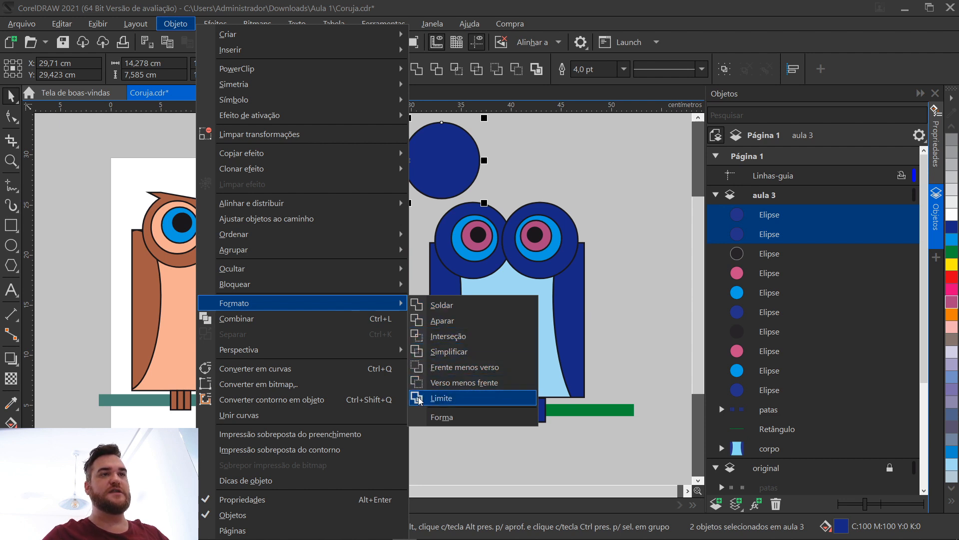
{"action": "left_click", "coordinate": [441, 306]}
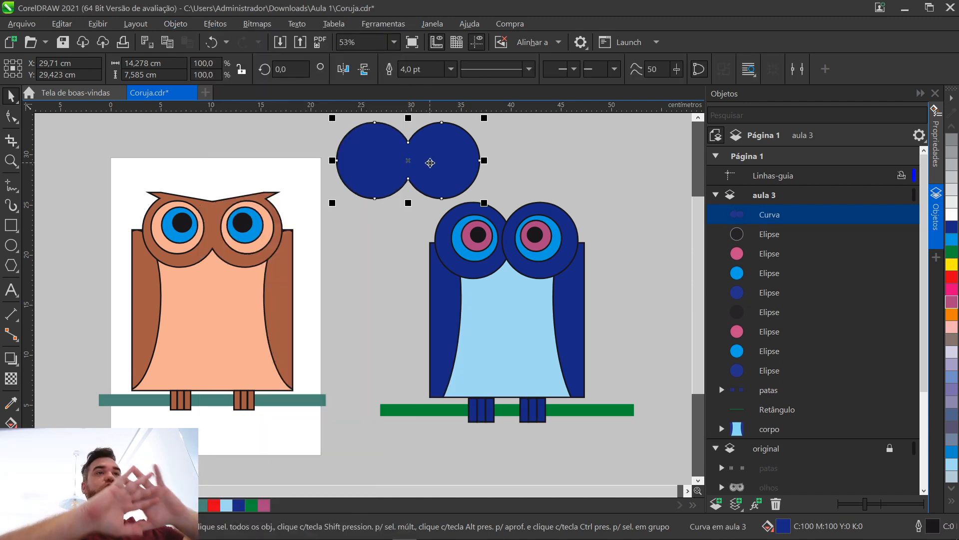
{"action": "key", "text": "ctrl+z"}
{"action": "left_click", "coordinate": [520, 165]}
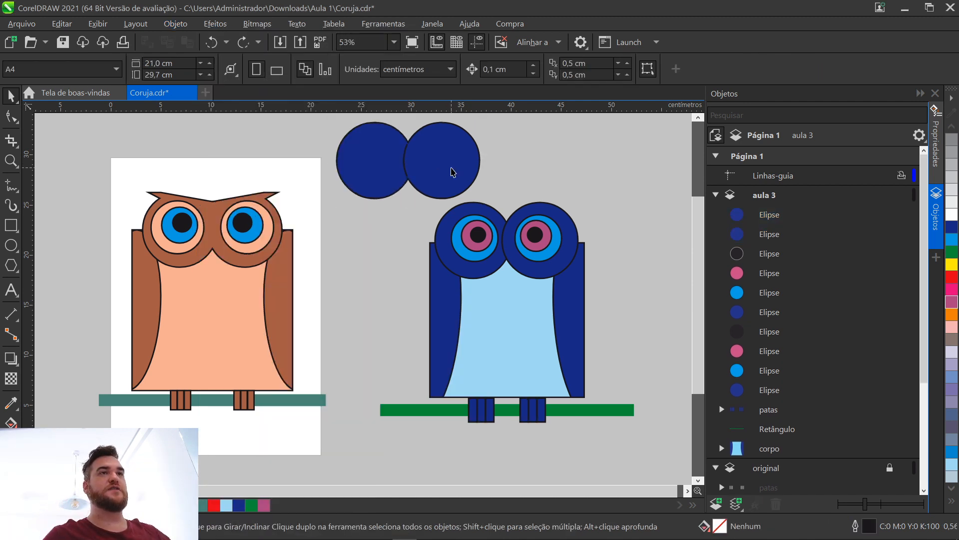
Move the right copied circle further over the left one and weld the two copies into one shape
{"action": "left_click", "coordinate": [452, 172]}
{"action": "left_click_drag", "start_coordinate": [481, 165], "coordinate": [434, 167]}
{"action": "left_click", "coordinate": [503, 162]}
{"action": "left_click", "coordinate": [431, 159]}
{"action": "left_click", "coordinate": [347, 159], "text": "shift"}
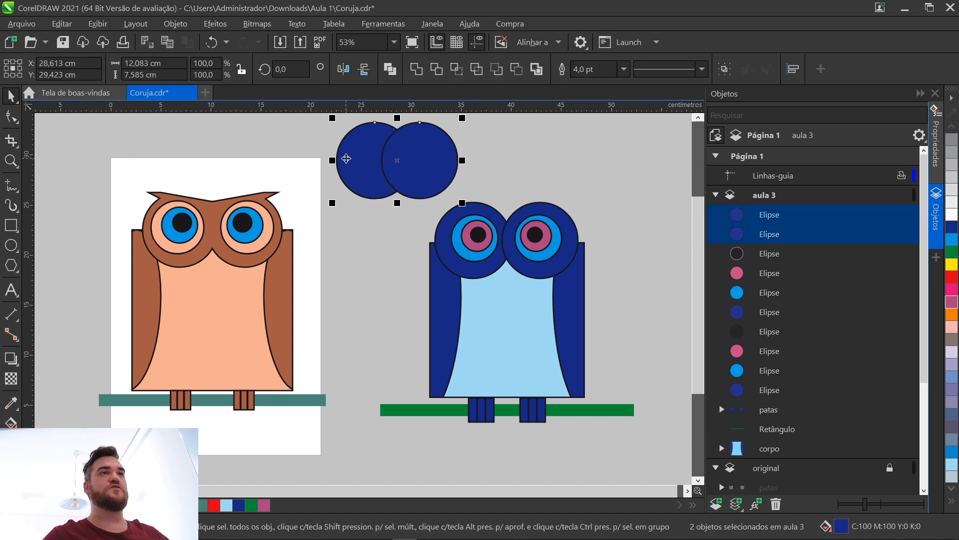
{"action": "left_click", "coordinate": [176, 23]}
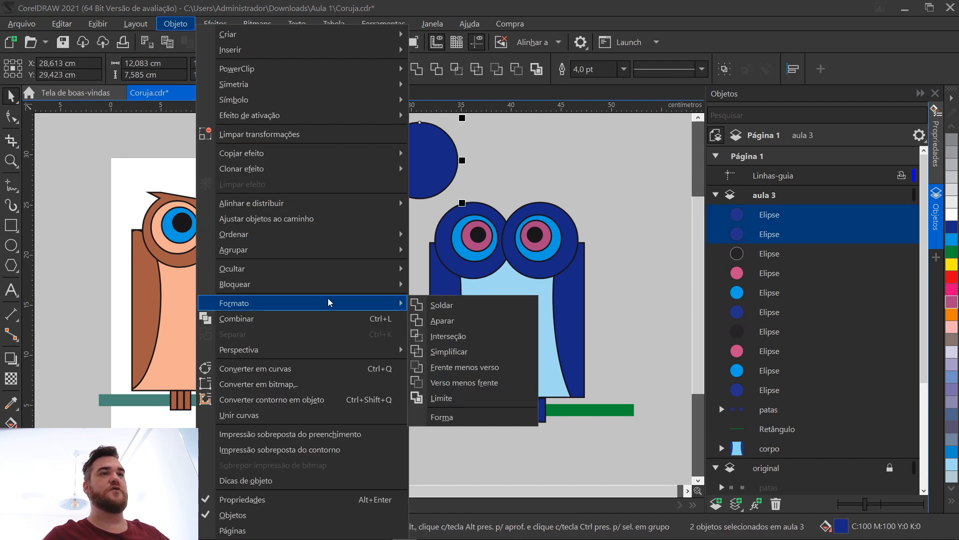
{"action": "left_click", "coordinate": [433, 305]}
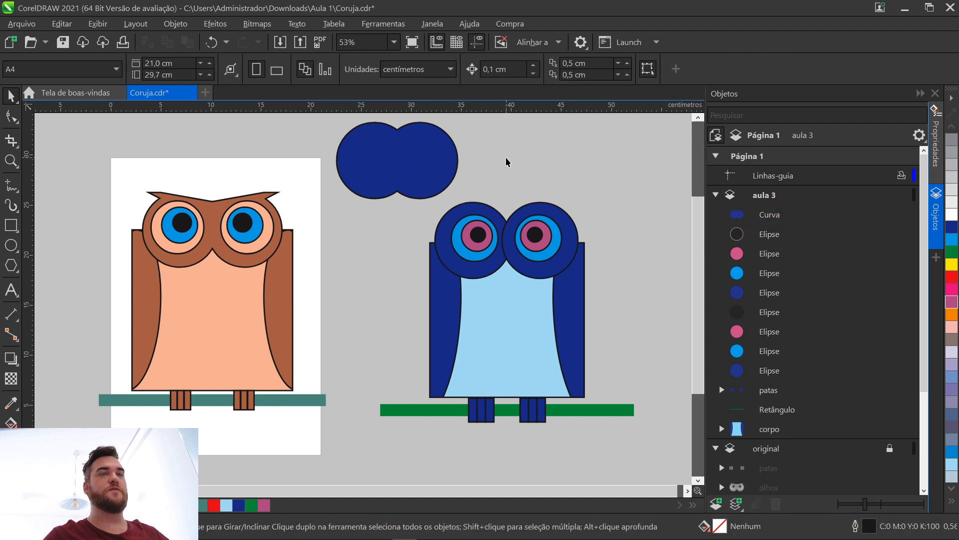
Weld the owl's two outer dark blue eye circles into a single shape
{"action": "left_click", "coordinate": [485, 207]}
{"action": "left_click", "coordinate": [549, 209], "text": "shift"}
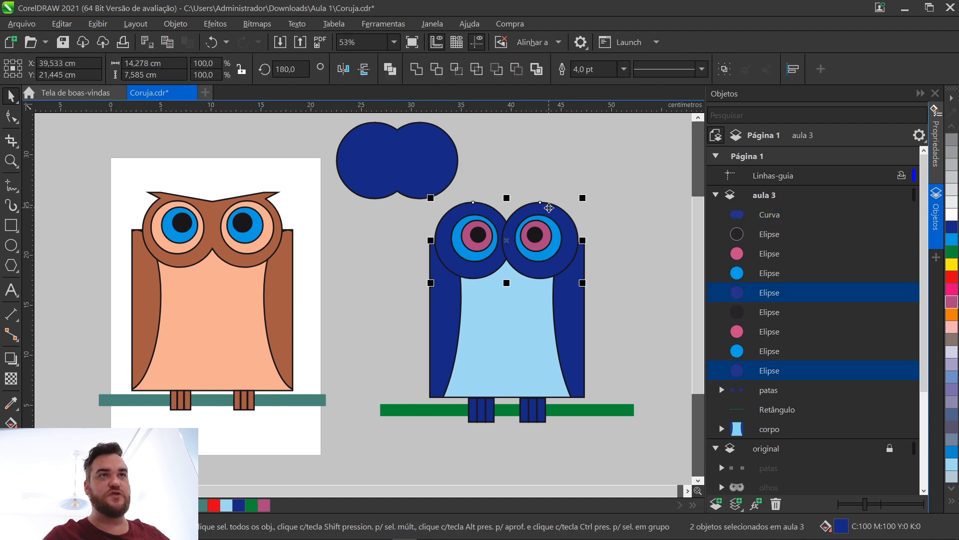
{"action": "left_click", "coordinate": [176, 24]}
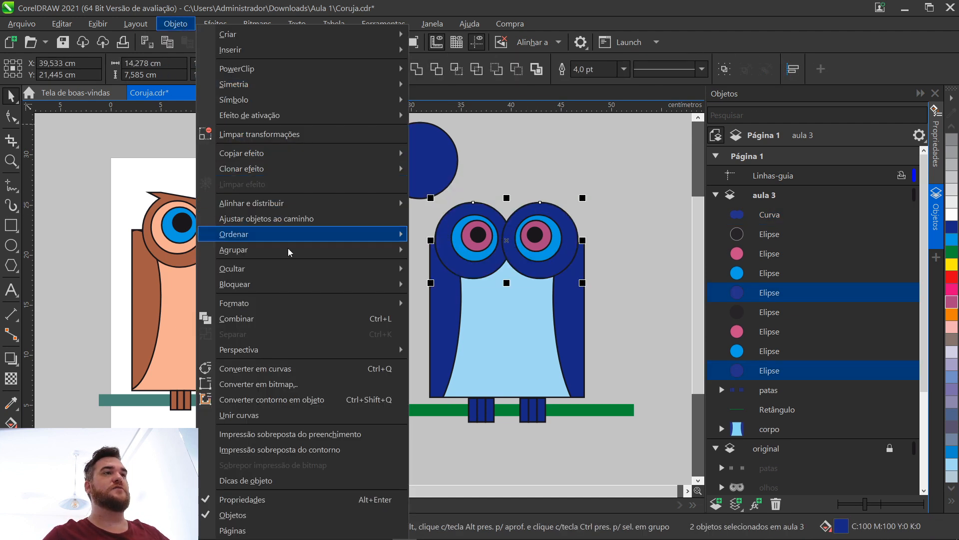
{"action": "mouse_move", "coordinate": [342, 305]}
{"action": "left_click", "coordinate": [431, 306]}
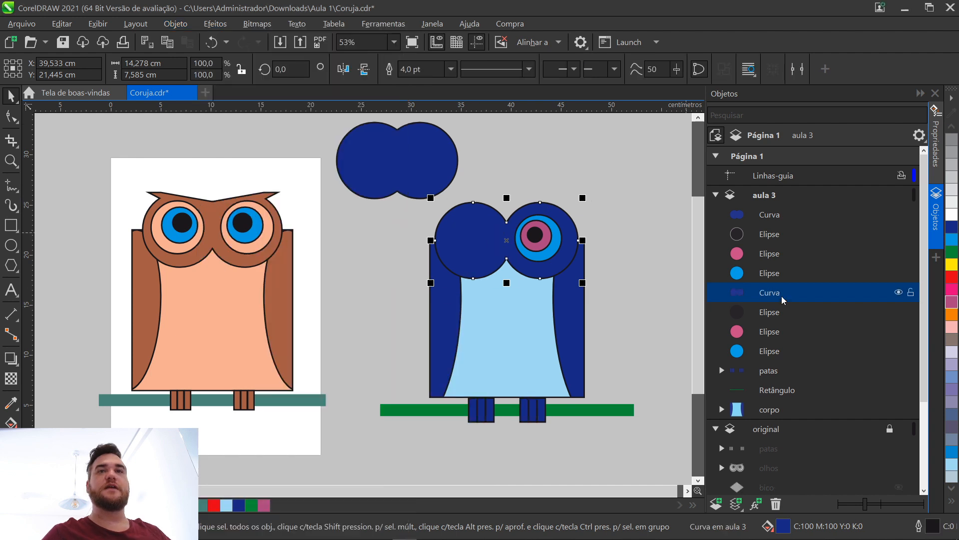
Reorder the welded eye curve beneath all the inner eye circles, and delete the trial shape above the owl
{"action": "left_click_drag", "start_coordinate": [782, 298], "coordinate": [782, 361]}
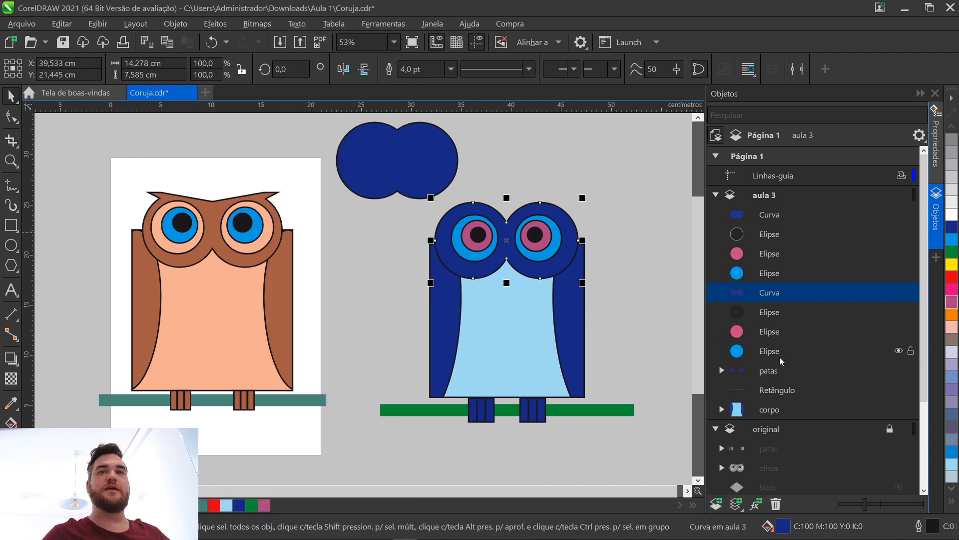
{"action": "left_click", "coordinate": [617, 207]}
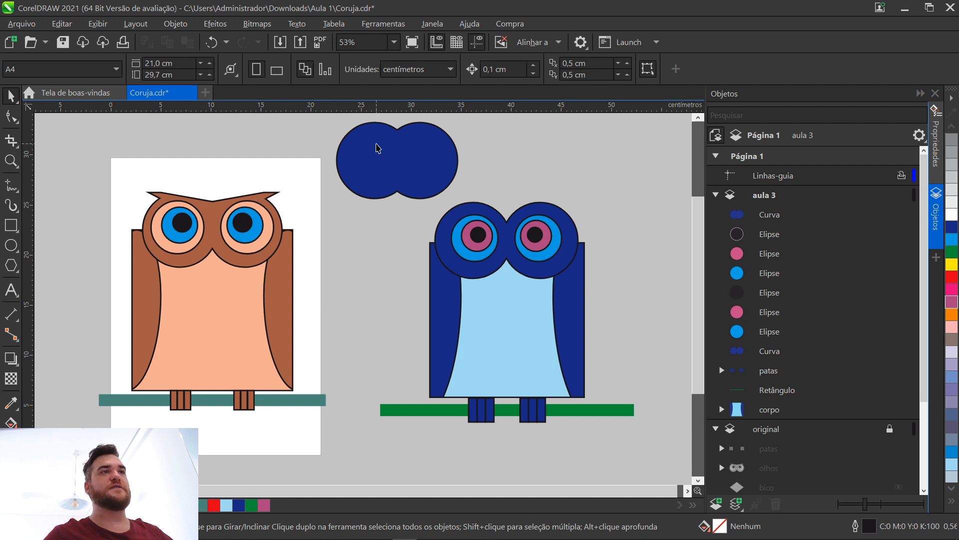
{"action": "left_click", "coordinate": [376, 144]}
{"action": "key", "text": "Delete"}
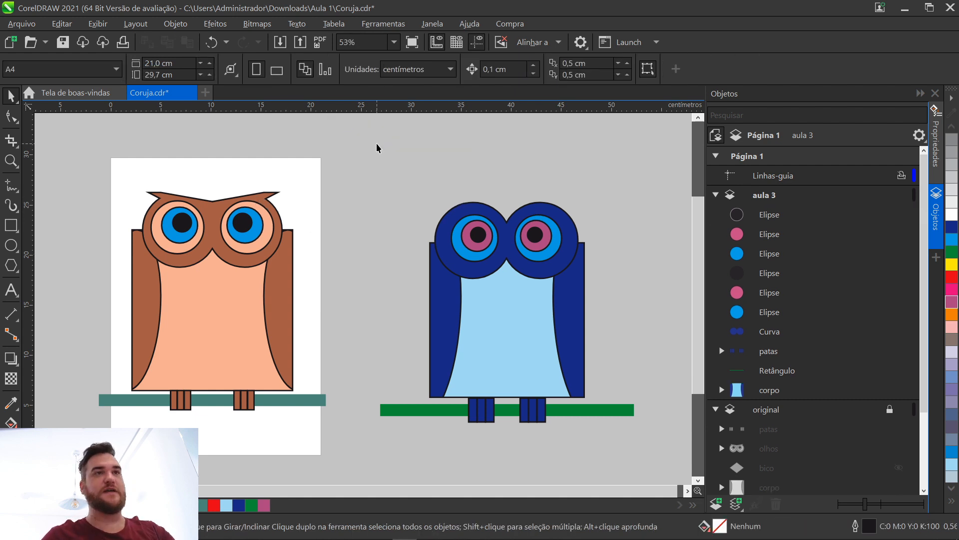
Draw a square of about 4.5 cm above the owl and rotate it 45 degrees into a diamond
{"action": "left_click", "coordinate": [11, 225]}
{"action": "left_click_drag", "start_coordinate": [419, 140], "coordinate": [465, 157]}
{"action": "key", "text": "space"}
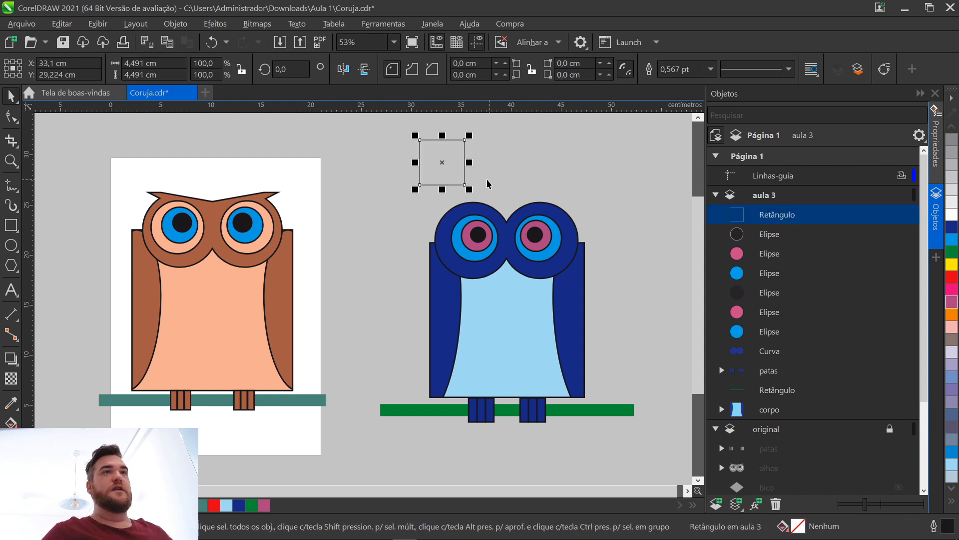
{"action": "left_click", "coordinate": [442, 162]}
{"action": "left_click_drag", "start_coordinate": [413, 192], "coordinate": [447, 217]}
{"action": "key", "text": "ctrl+z"}
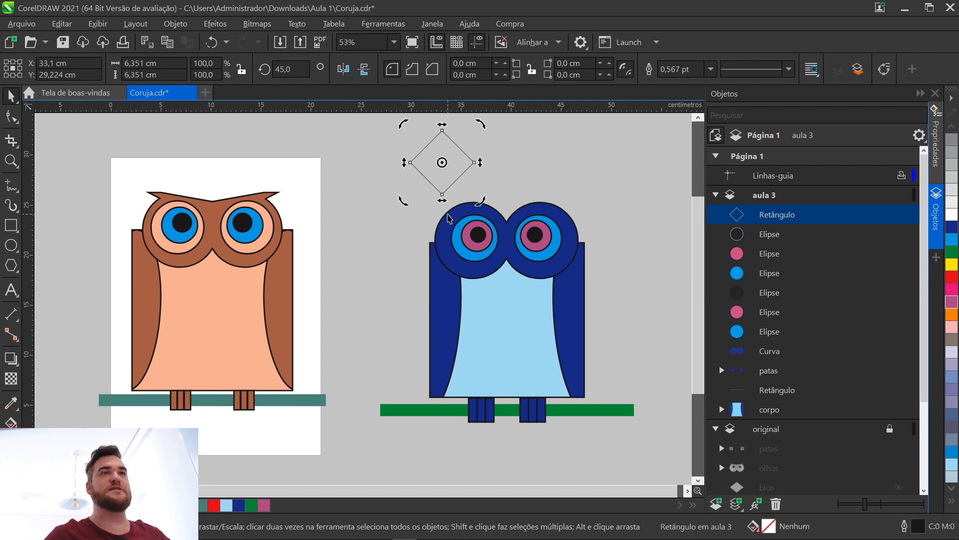
Stretch the diamond horizontally to about 14.5 cm wide and fill it yellow
{"action": "left_click_drag", "start_coordinate": [475, 162], "coordinate": [565, 159]}
{"action": "left_click", "coordinate": [951, 263]}
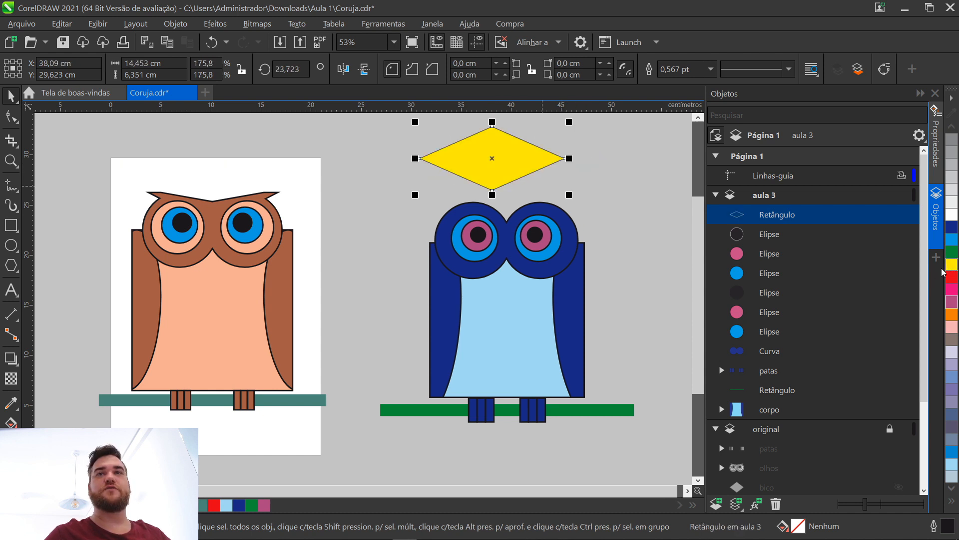
Centre the yellow diamond over the top of the owl's head and reduce it to about 12.4 × 4.3 cm
{"action": "left_click_drag", "start_coordinate": [494, 160], "coordinate": [509, 199]}
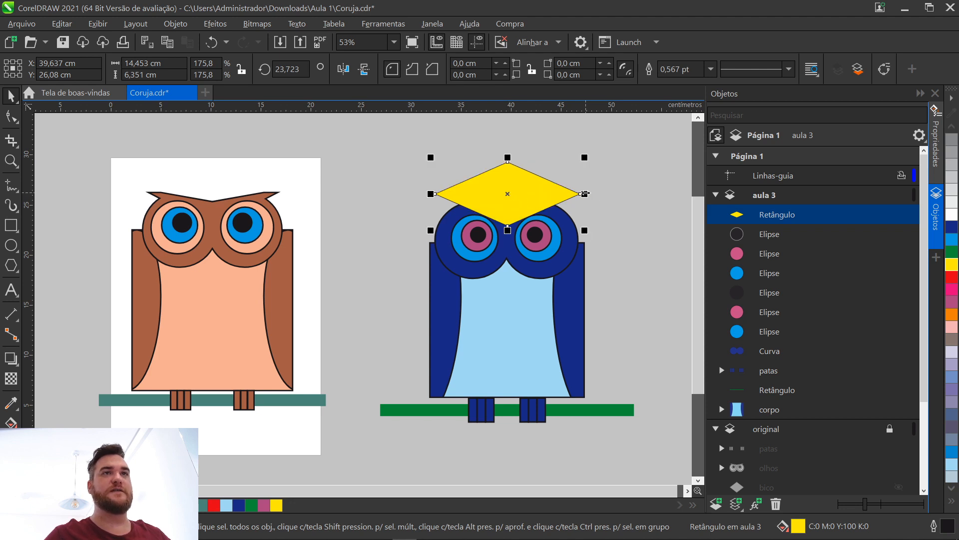
{"action": "left_click_drag", "start_coordinate": [585, 193], "coordinate": [574, 193]}
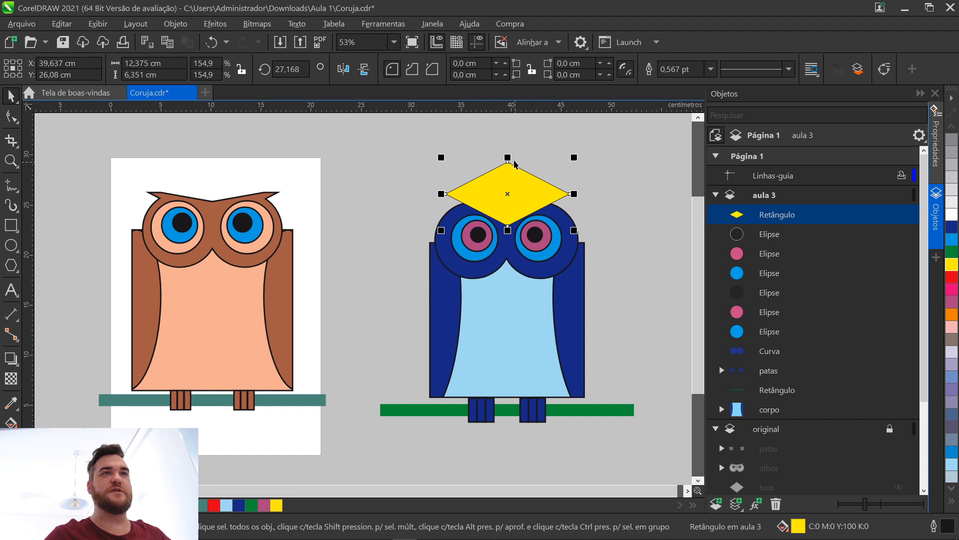
{"action": "left_click_drag", "start_coordinate": [508, 156], "coordinate": [519, 193]}
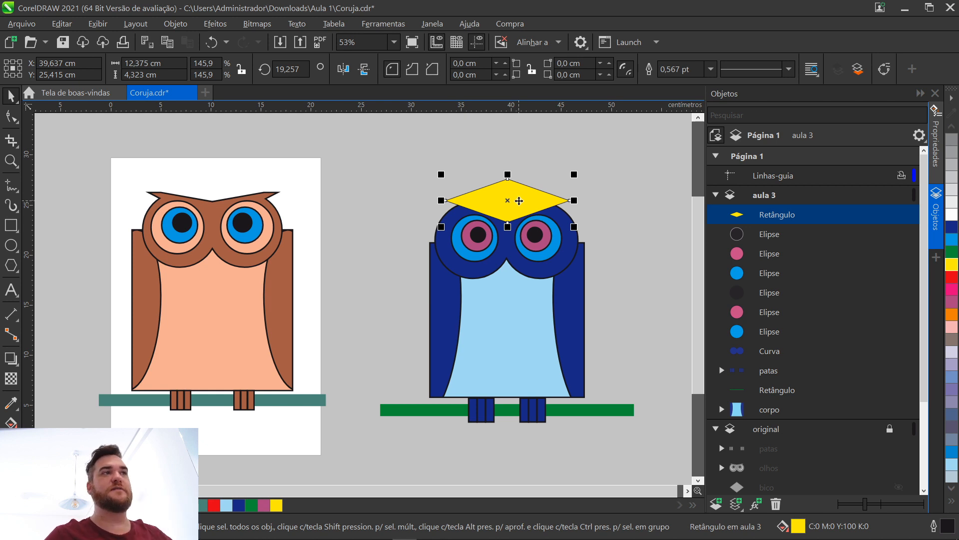
Duplicate the yellow diamond together with the welded eye curve, and place the copies above the owl
{"action": "left_click", "coordinate": [508, 253], "text": "shift"}
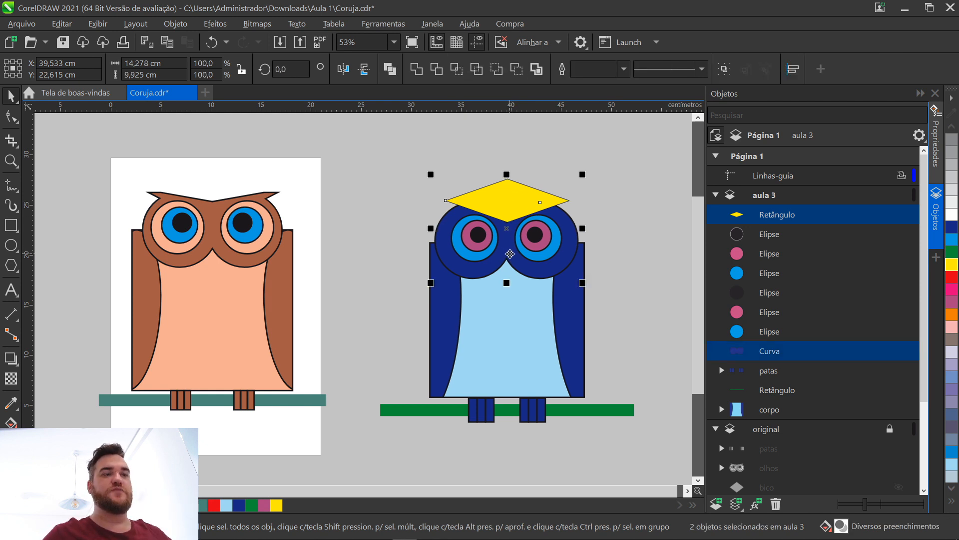
{"action": "left_click_drag", "start_coordinate": [509, 254], "coordinate": [422, 206]}
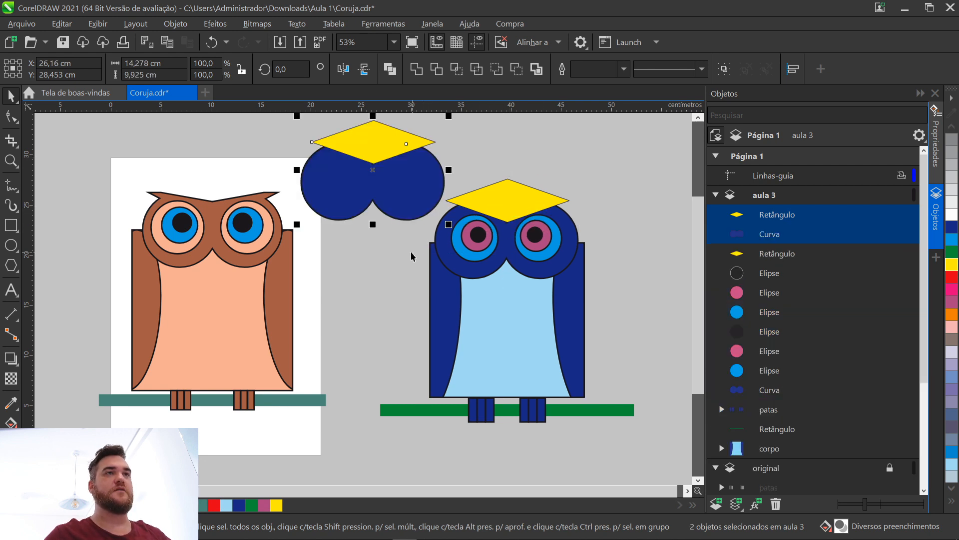
{"action": "scroll", "coordinate": [407, 262], "scroll_direction": "down", "scroll_amount": 2}
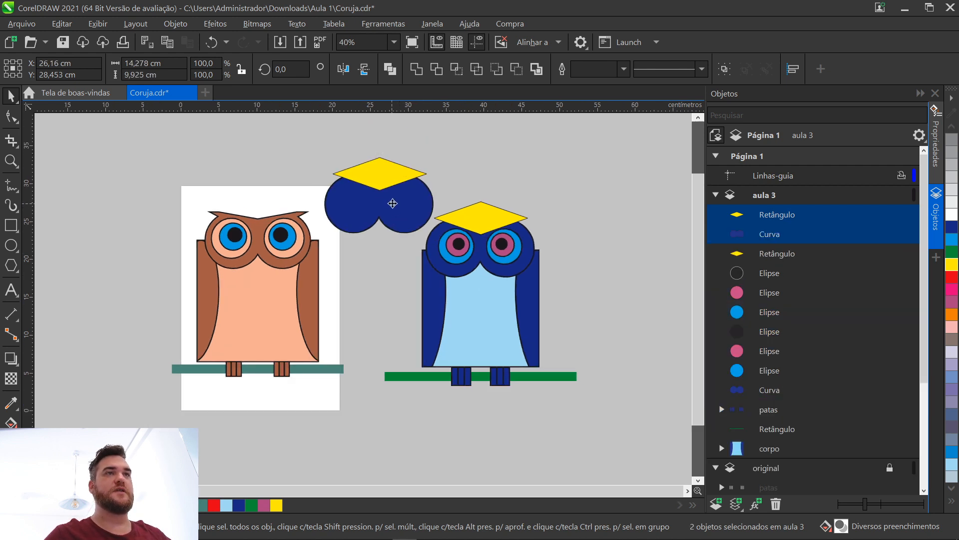
{"action": "left_click_drag", "start_coordinate": [397, 215], "coordinate": [423, 179]}
Weld the copied diamond and copied eye curve into one head shape
{"action": "left_click", "coordinate": [404, 143]}
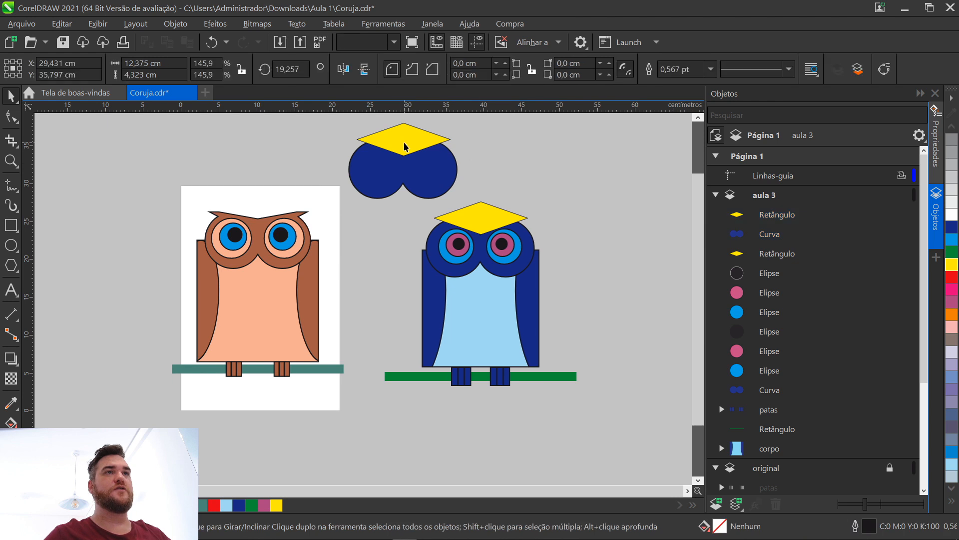
{"action": "left_click", "coordinate": [426, 173], "text": "shift"}
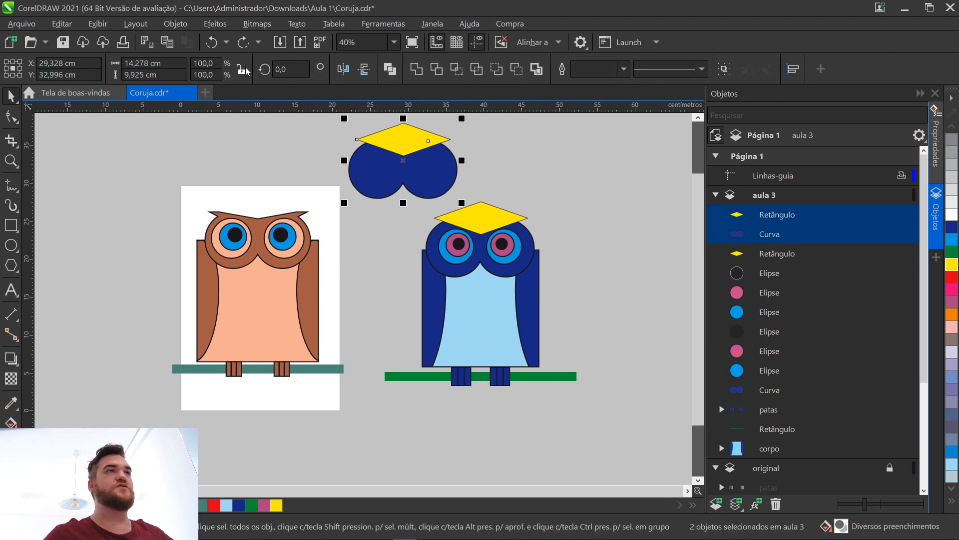
{"action": "left_click", "coordinate": [175, 24]}
{"action": "mouse_move", "coordinate": [372, 303]}
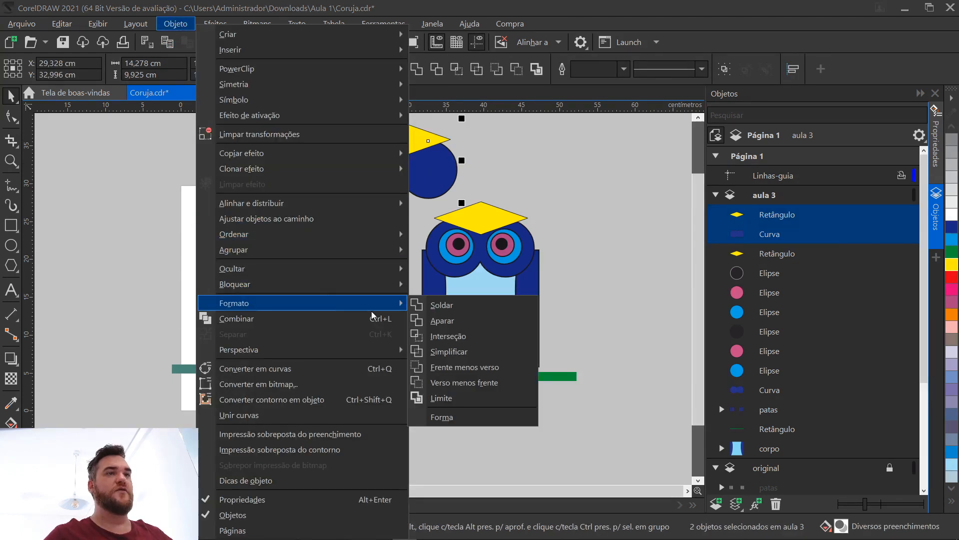
{"action": "left_click", "coordinate": [442, 306]}
{"action": "key", "text": "Escape"}
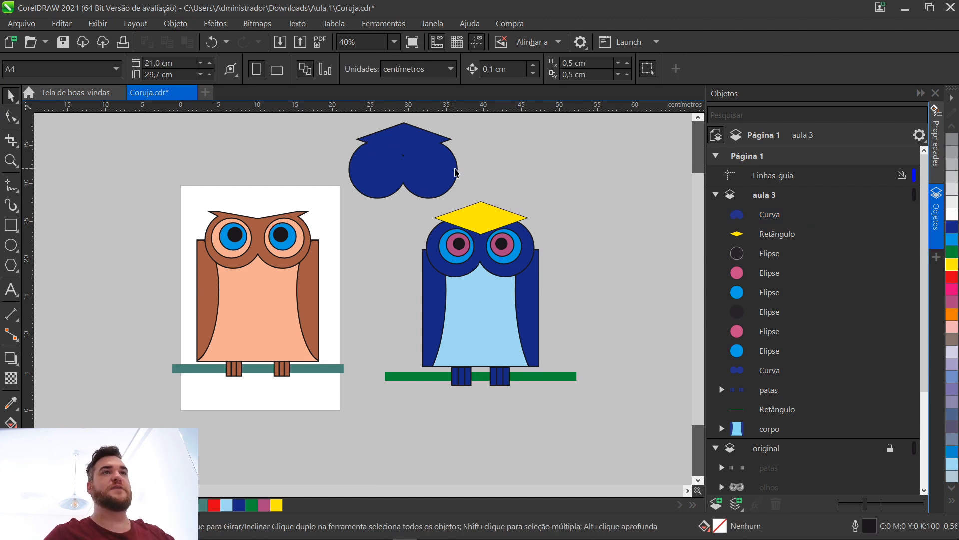
Place a copy of the owl's yellow diamond over the pointed top of the welded head shape
{"action": "scroll", "coordinate": [487, 158], "scroll_direction": "down", "scroll_amount": 1}
{"action": "scroll", "coordinate": [487, 160], "scroll_direction": "up", "scroll_amount": 1}
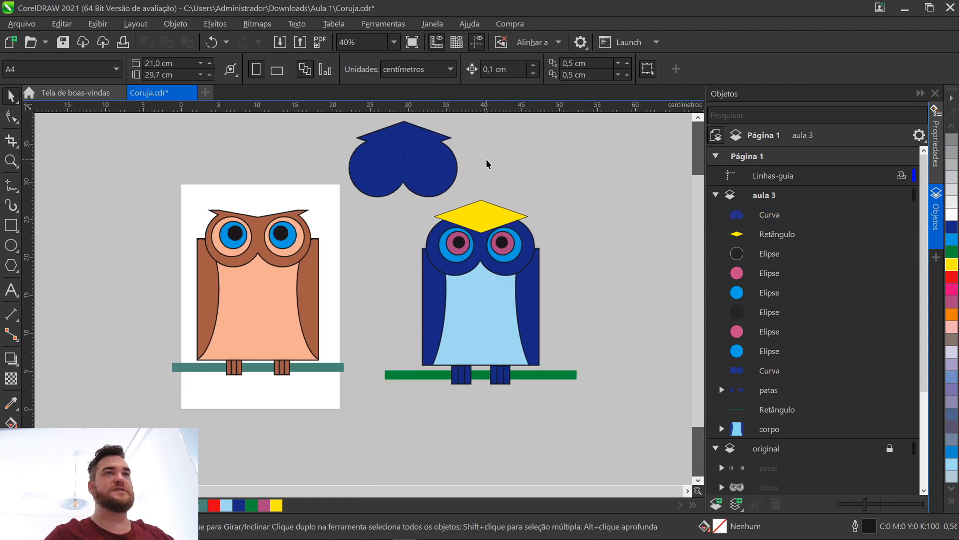
{"action": "left_click", "coordinate": [486, 213]}
{"action": "right_click", "coordinate": [518, 149]}
{"action": "left_click_drag", "start_coordinate": [487, 220], "coordinate": [427, 143]}
{"action": "scroll", "coordinate": [539, 197], "scroll_direction": "down", "scroll_amount": 1}
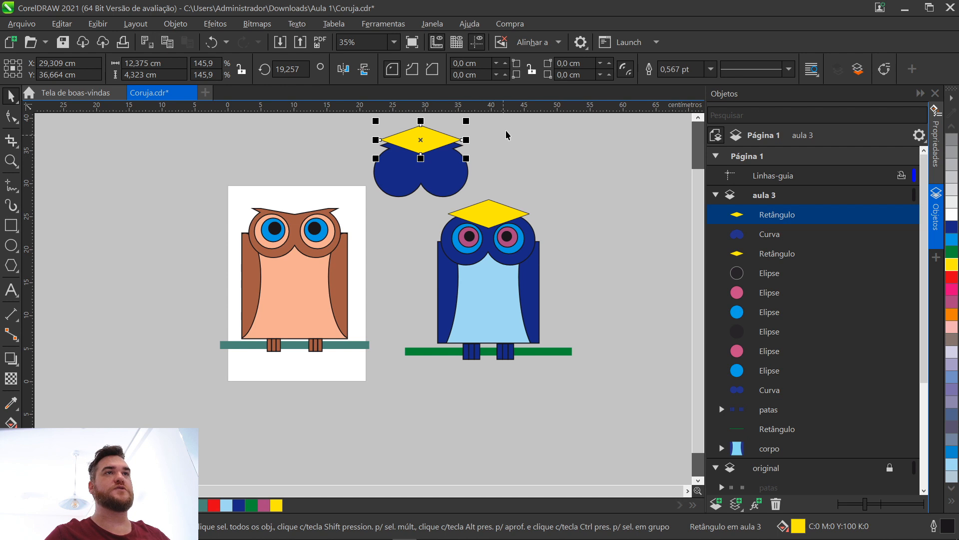
Align the copied yellow diamond and the welded head shape above the owl on their horizontal centres
{"action": "left_click", "coordinate": [448, 175], "text": "shift"}
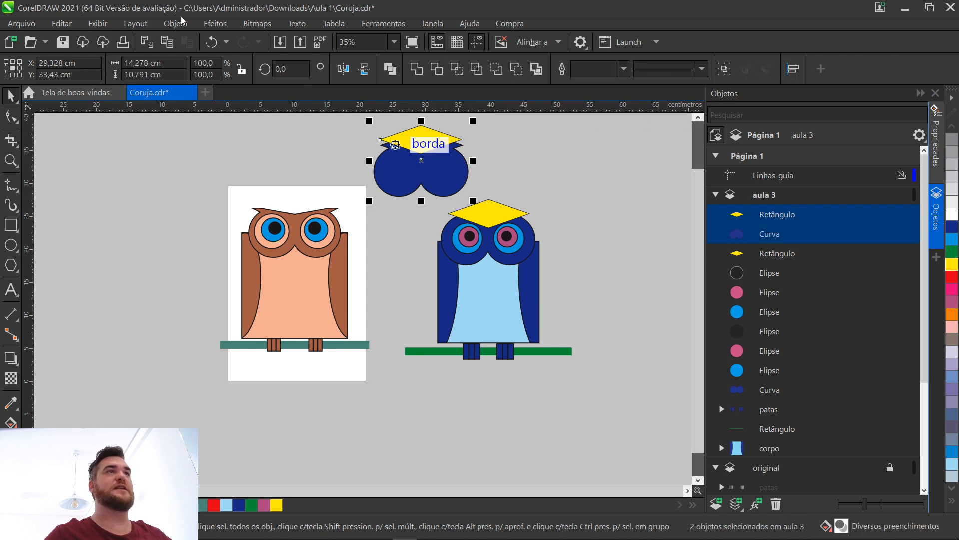
{"action": "left_click", "coordinate": [166, 23]}
{"action": "mouse_move", "coordinate": [325, 203]}
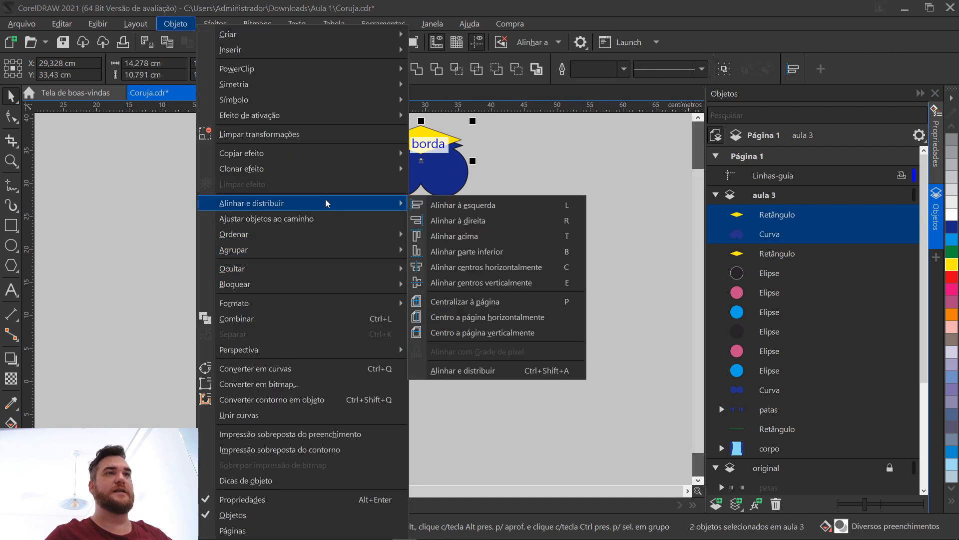
{"action": "left_click", "coordinate": [478, 267]}
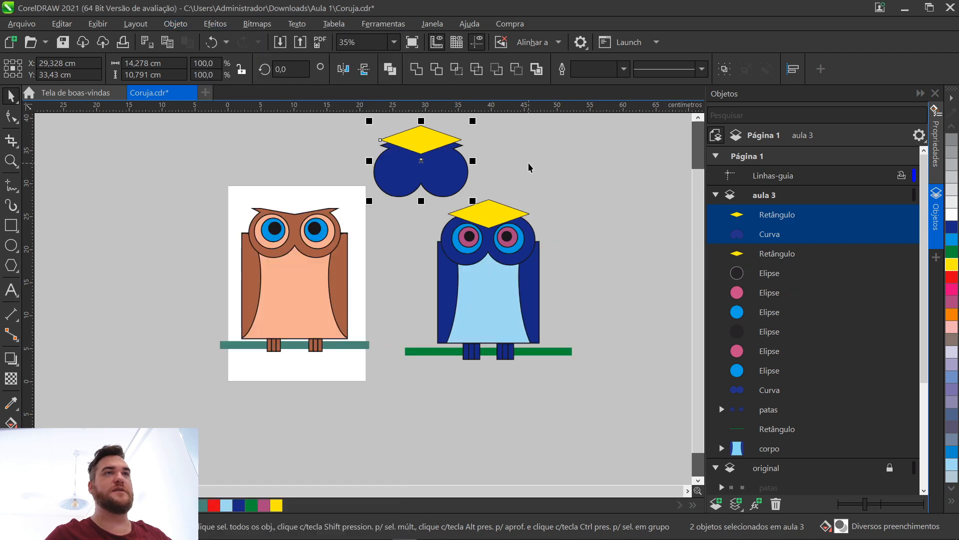
{"action": "left_click", "coordinate": [507, 179]}
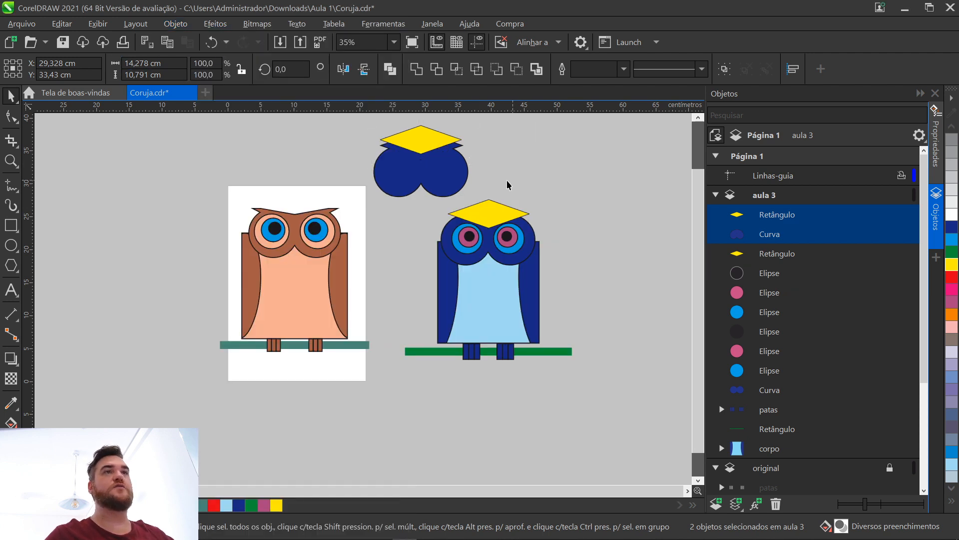
Trim the copied head shape with the yellow diamond and move the trimmed head away from the diamond
{"action": "left_click", "coordinate": [425, 144]}
{"action": "left_click", "coordinate": [442, 181], "text": "shift"}
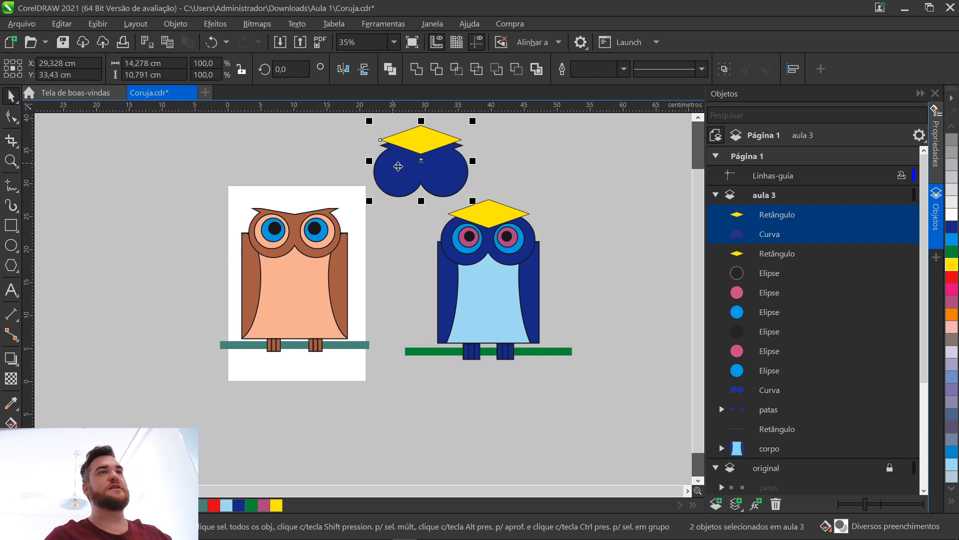
{"action": "left_click", "coordinate": [176, 24]}
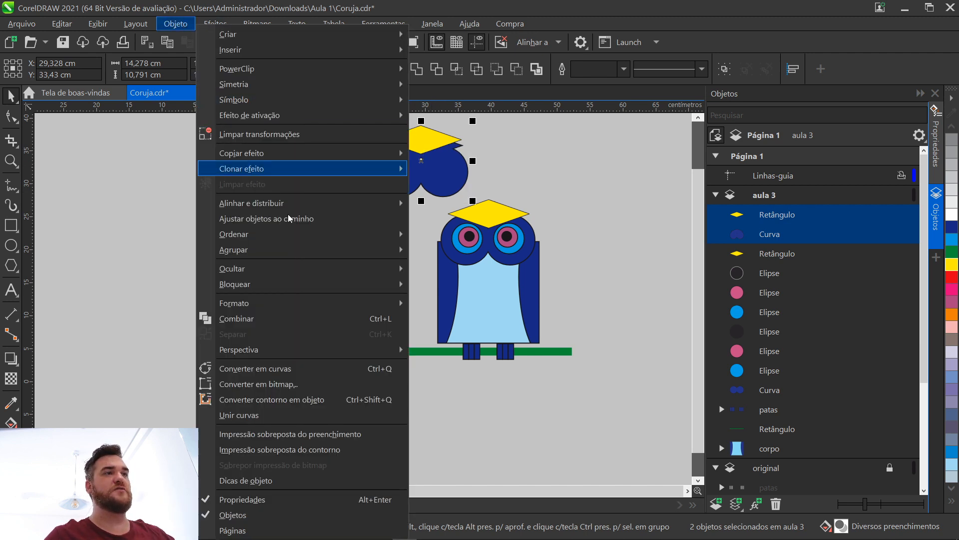
{"action": "mouse_move", "coordinate": [342, 304]}
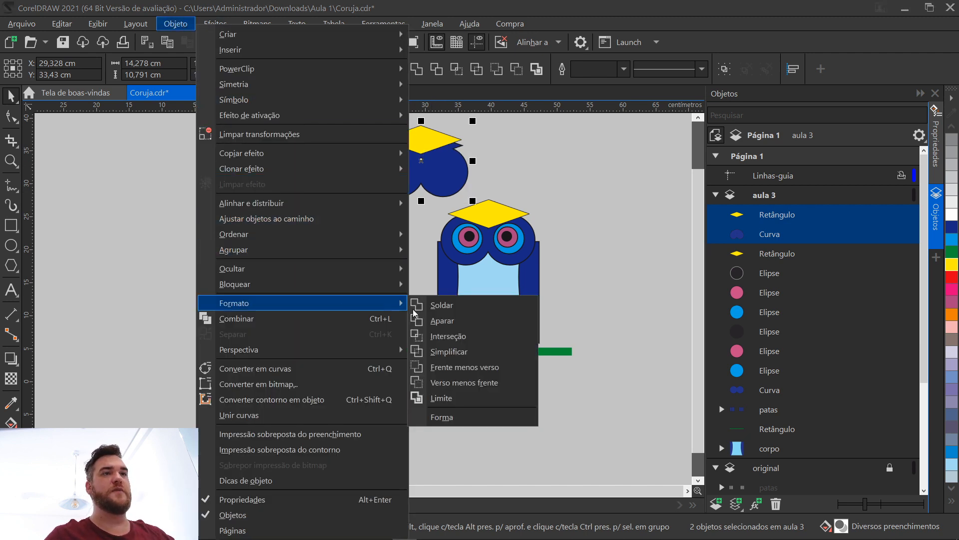
{"action": "left_click", "coordinate": [463, 321]}
{"action": "left_click_drag", "start_coordinate": [439, 171], "coordinate": [546, 172]}
{"action": "left_click", "coordinate": [594, 220]}
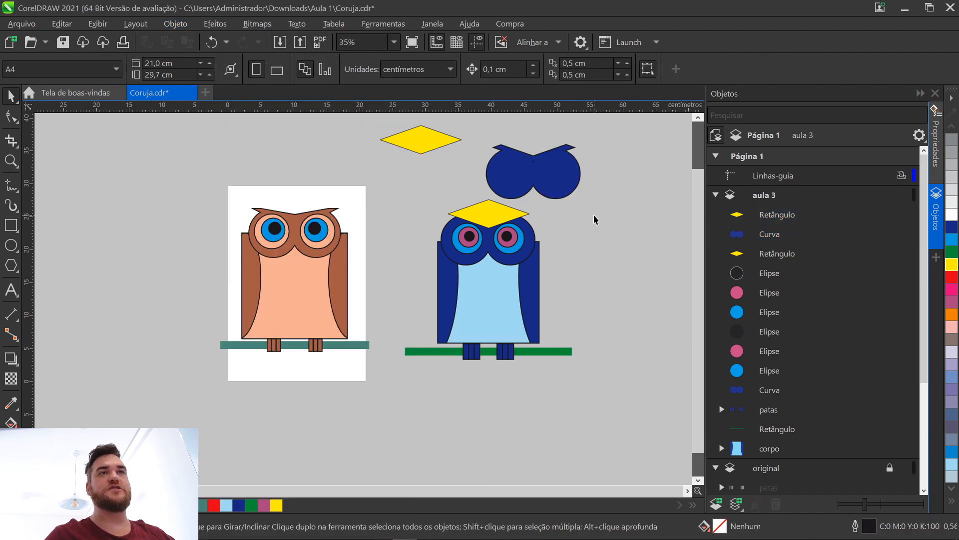
Undo the trim and the work on the copied shapes, back to only the owl's own diamond and eye curve
{"action": "key", "text": "ctrl+z"}
{"action": "key", "text": "ctrl+z"}
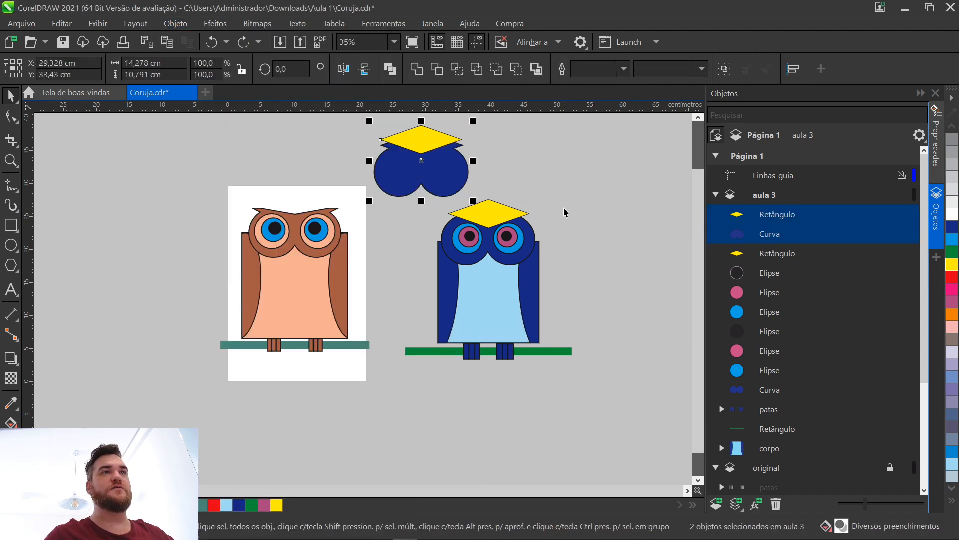
{"action": "key", "text": "ctrl+z"}
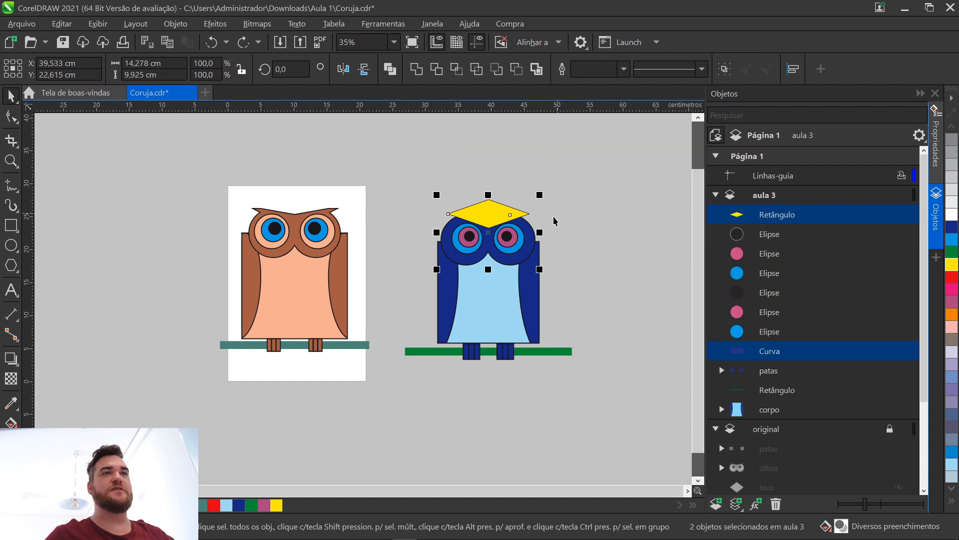
Place a spare copy of the owl's yellow diamond in the empty area between the two owls, above head level
{"action": "left_click", "coordinate": [606, 203]}
{"action": "left_click", "coordinate": [499, 214]}
{"action": "scroll", "coordinate": [487, 231], "scroll_direction": "up", "scroll_amount": 1}
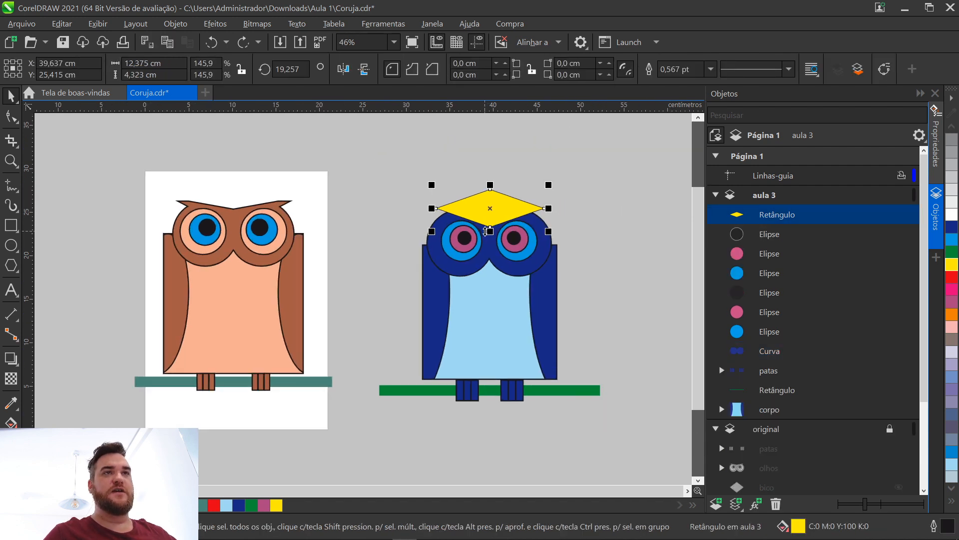
{"action": "scroll", "coordinate": [488, 231], "scroll_direction": "up", "scroll_amount": 1}
{"action": "left_click_drag", "start_coordinate": [494, 207], "coordinate": [372, 163]}
Align the yellow diamond on the blue owl's head with the welded eye curve on their horizontal centres
{"action": "left_click", "coordinate": [488, 219]}
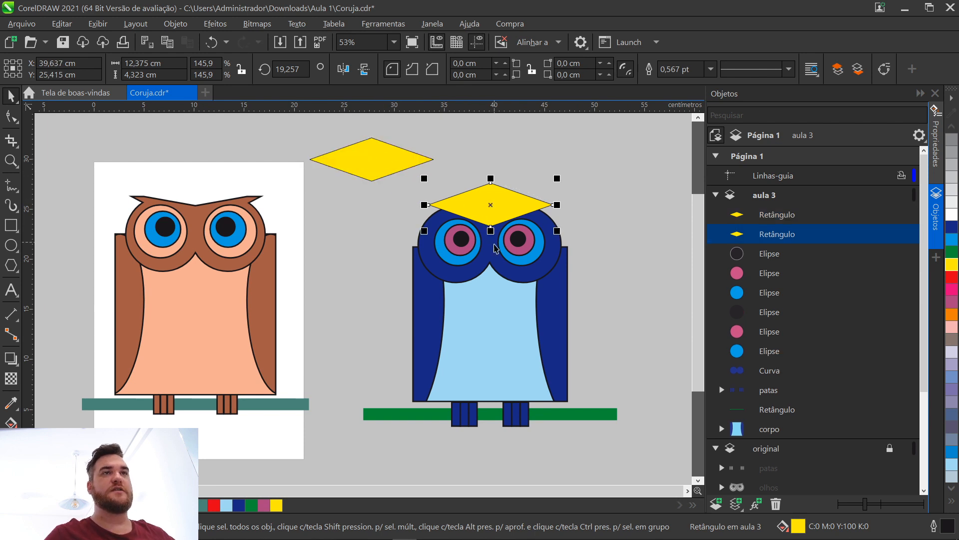
{"action": "left_click", "coordinate": [490, 265], "text": "shift"}
{"action": "left_click", "coordinate": [214, 24]}
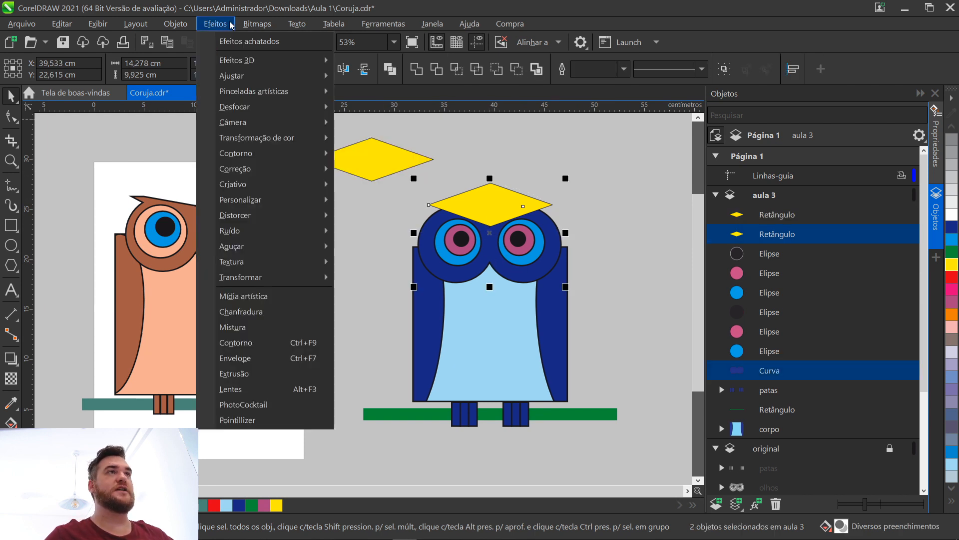
{"action": "mouse_move", "coordinate": [175, 23]}
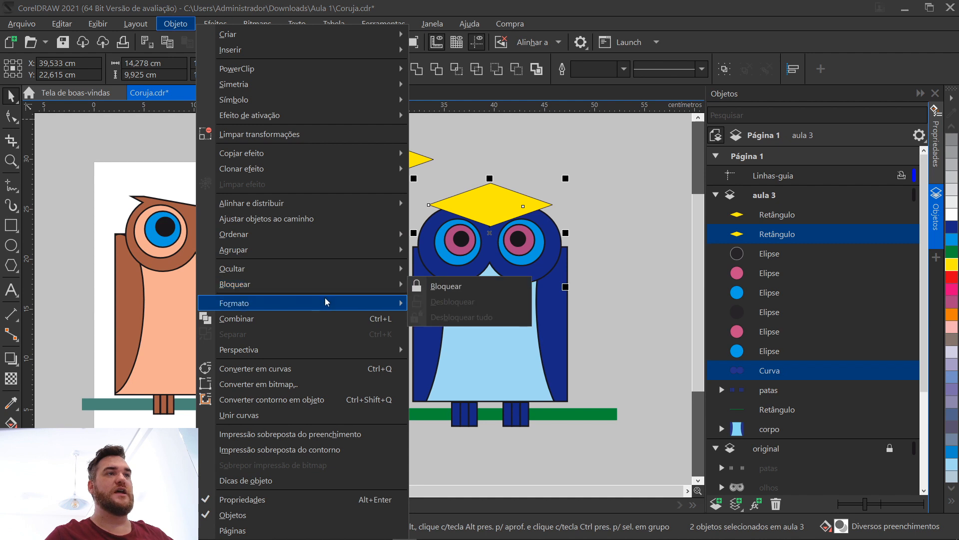
{"action": "mouse_move", "coordinate": [350, 202]}
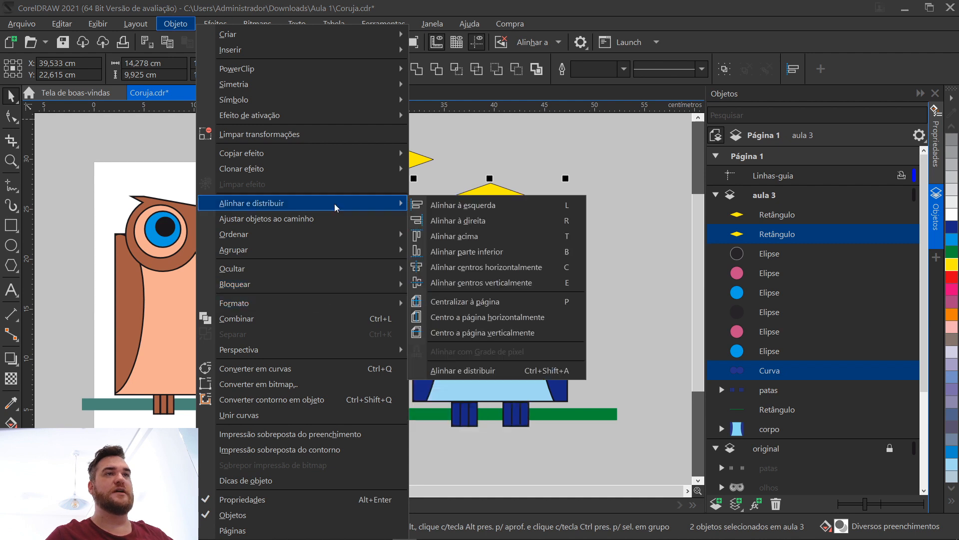
{"action": "left_click", "coordinate": [548, 269]}
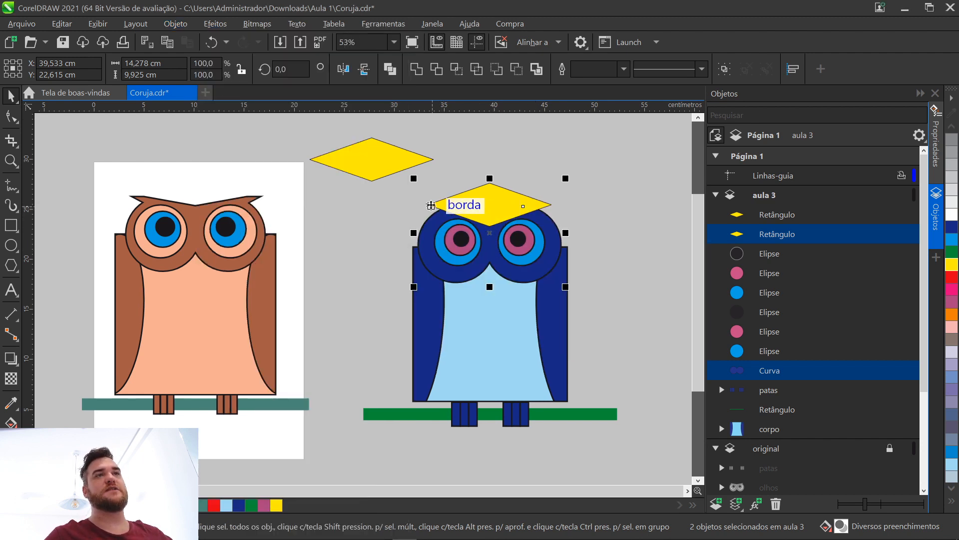
Try welding the diamond to the eye curve and placing the spare diamond over the head, and undo both
{"action": "left_click", "coordinate": [169, 24]}
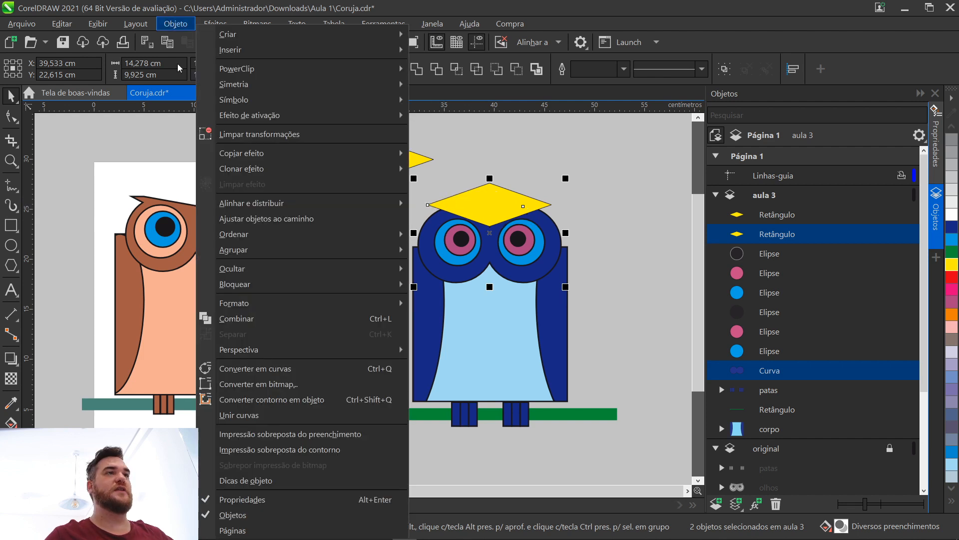
{"action": "mouse_move", "coordinate": [310, 303]}
{"action": "left_click", "coordinate": [436, 307]}
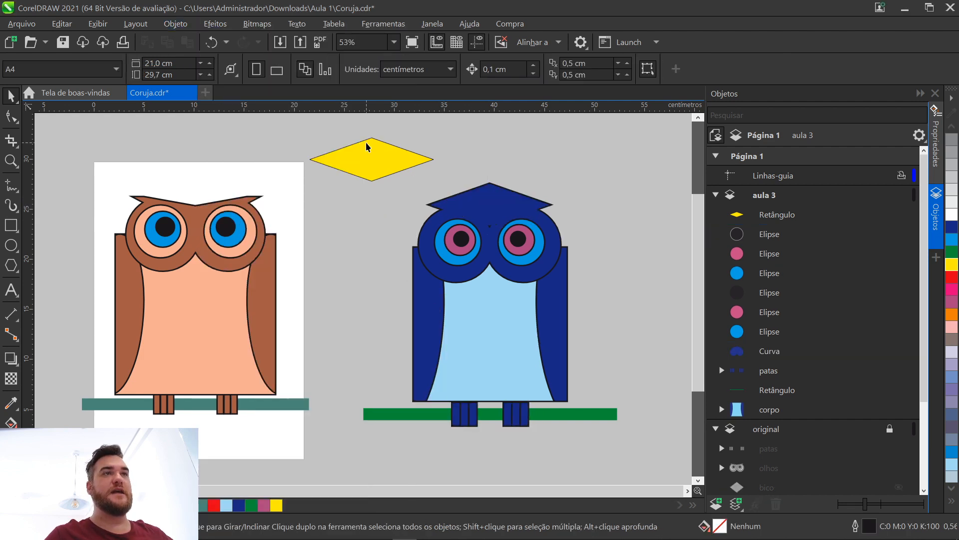
{"action": "left_click_drag", "start_coordinate": [370, 142], "coordinate": [489, 183]}
{"action": "key", "text": "ctrl+z"}
{"action": "key", "text": "ctrl+z"}
Nudge the diamond on the blue owl's head down 0.1 cm and weld it to the eye curve
{"action": "left_click", "coordinate": [508, 198]}
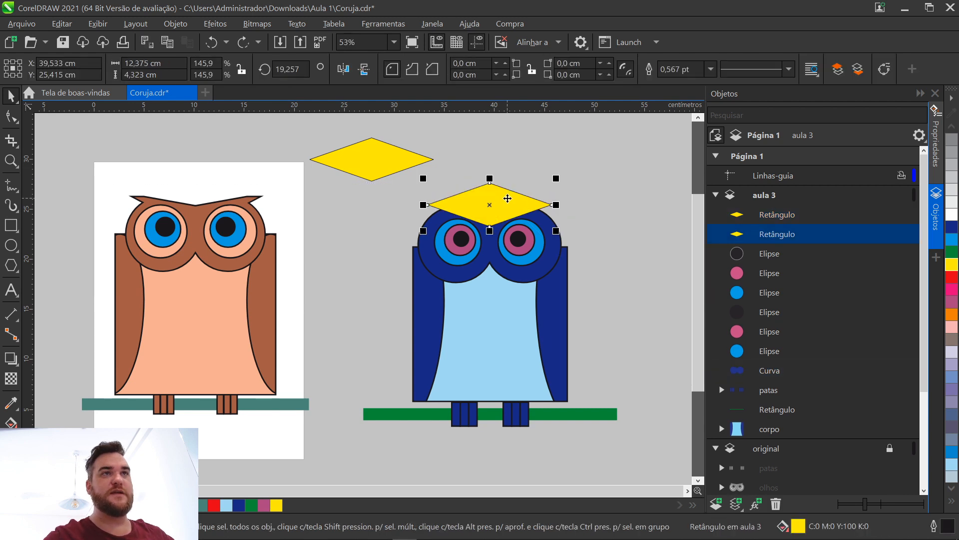
{"action": "key", "text": "Down"}
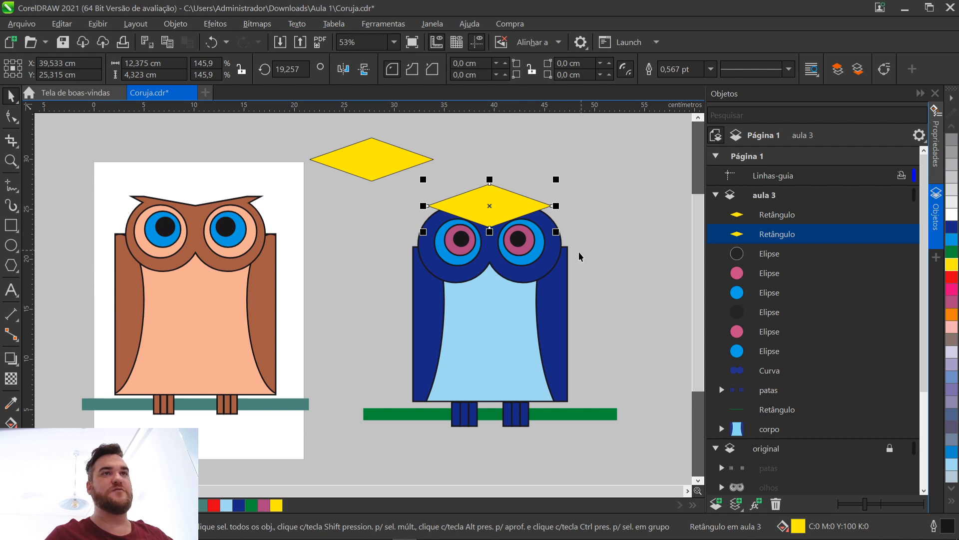
{"action": "left_click", "coordinate": [542, 275], "text": "shift"}
{"action": "left_click", "coordinate": [175, 23]}
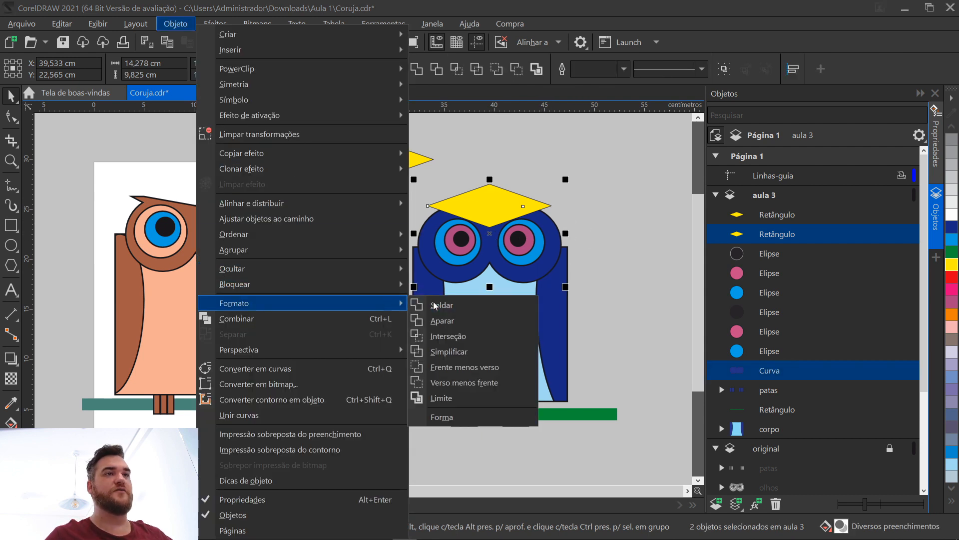
{"action": "left_click", "coordinate": [460, 301]}
Move the spare yellow diamond over the top of the welded head and align both on their horizontal centres
{"action": "left_click_drag", "start_coordinate": [387, 168], "coordinate": [506, 207]}
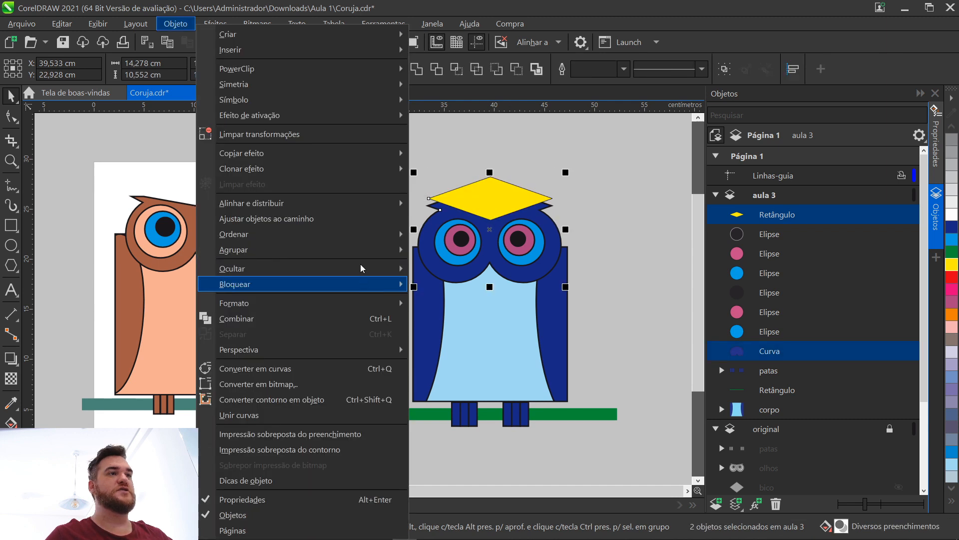
{"action": "mouse_move", "coordinate": [359, 204]}
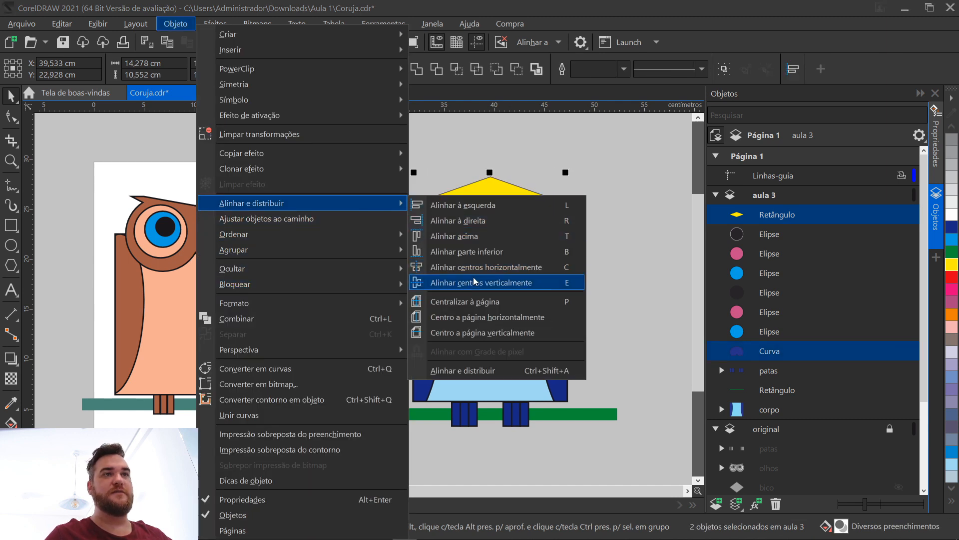
{"action": "left_click", "coordinate": [483, 264]}
{"action": "left_click", "coordinate": [607, 204]}
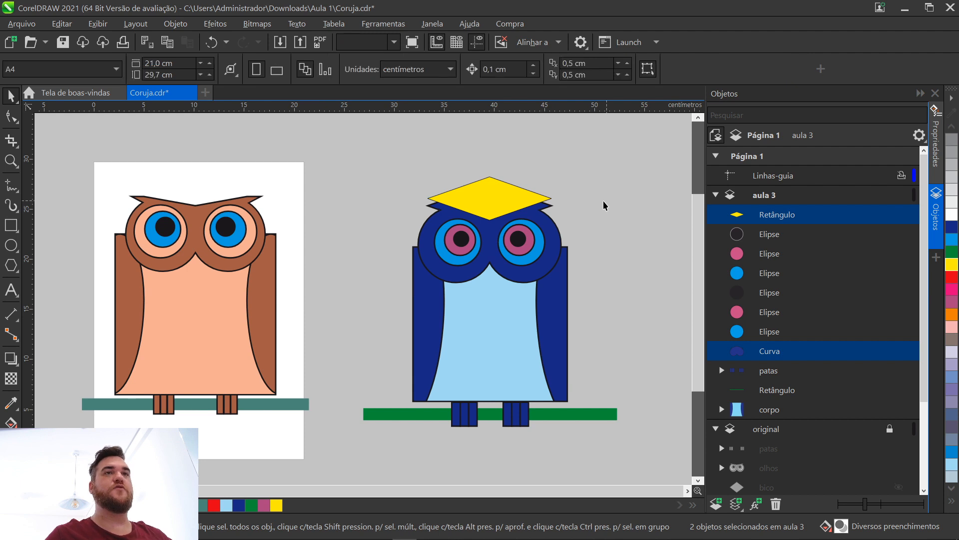
Trim the blue owl's head with the yellow diamond to form the brows, and move the diamond off the head
{"action": "left_click", "coordinate": [487, 198]}
{"action": "left_click", "coordinate": [489, 260], "text": "shift"}
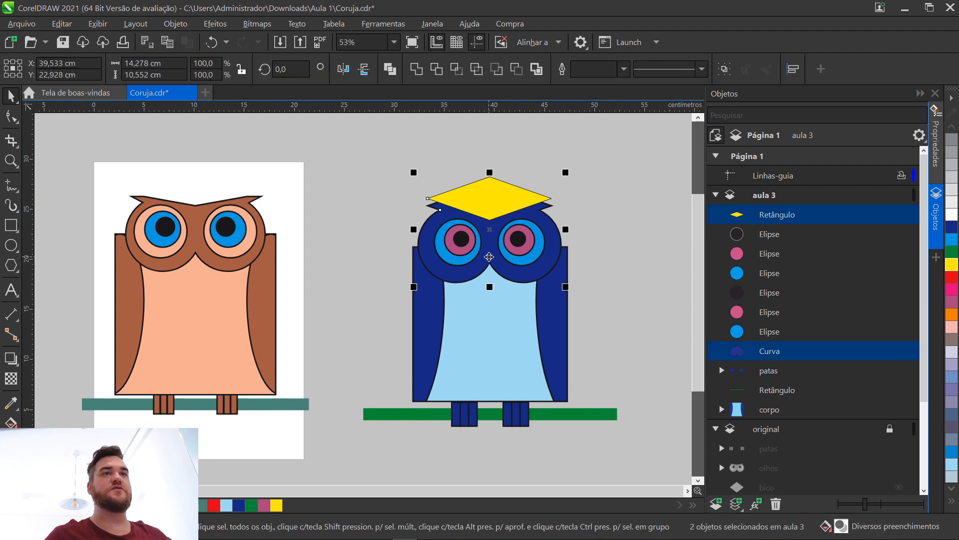
{"action": "left_click", "coordinate": [176, 24]}
{"action": "mouse_move", "coordinate": [334, 306]}
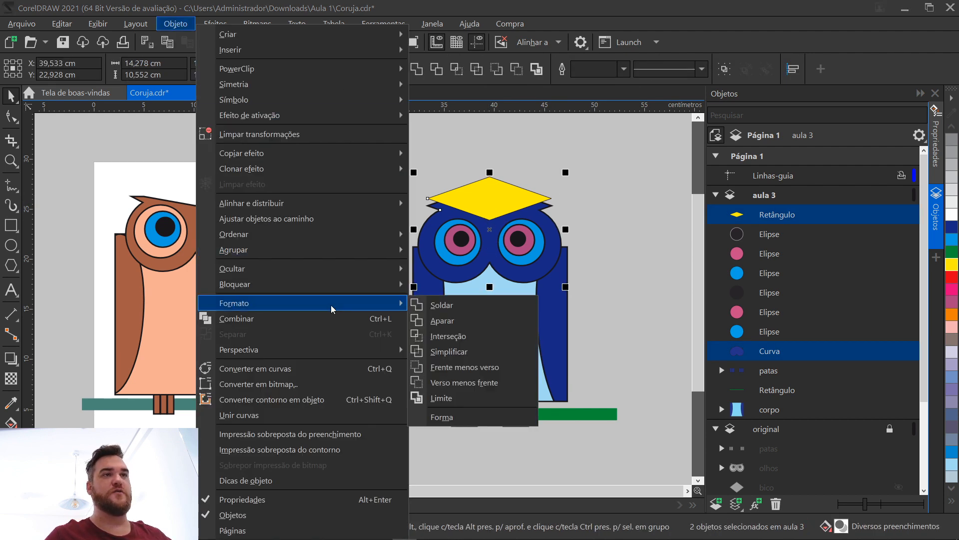
{"action": "left_click", "coordinate": [469, 325]}
{"action": "left_click", "coordinate": [609, 216]}
{"action": "left_click", "coordinate": [501, 207]}
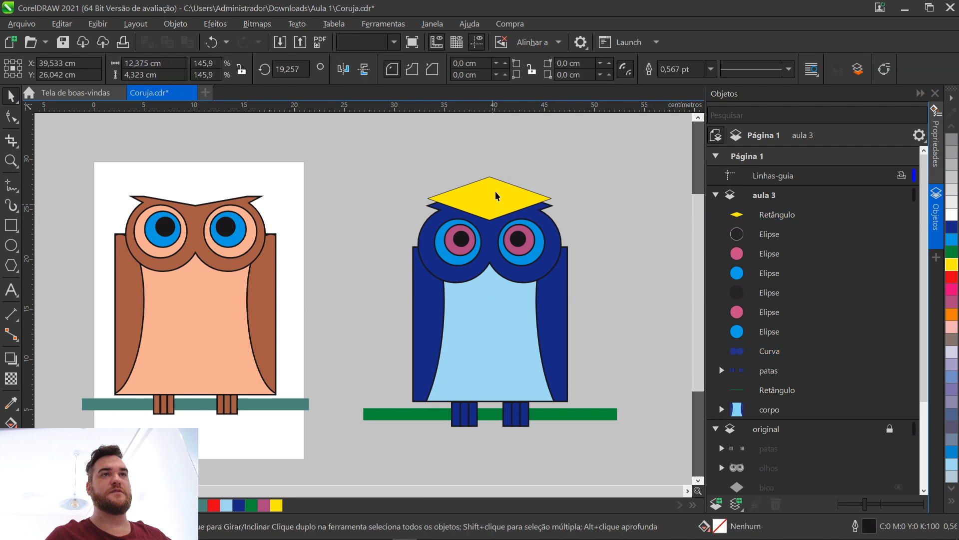
{"action": "left_click_drag", "start_coordinate": [500, 207], "coordinate": [607, 147]}
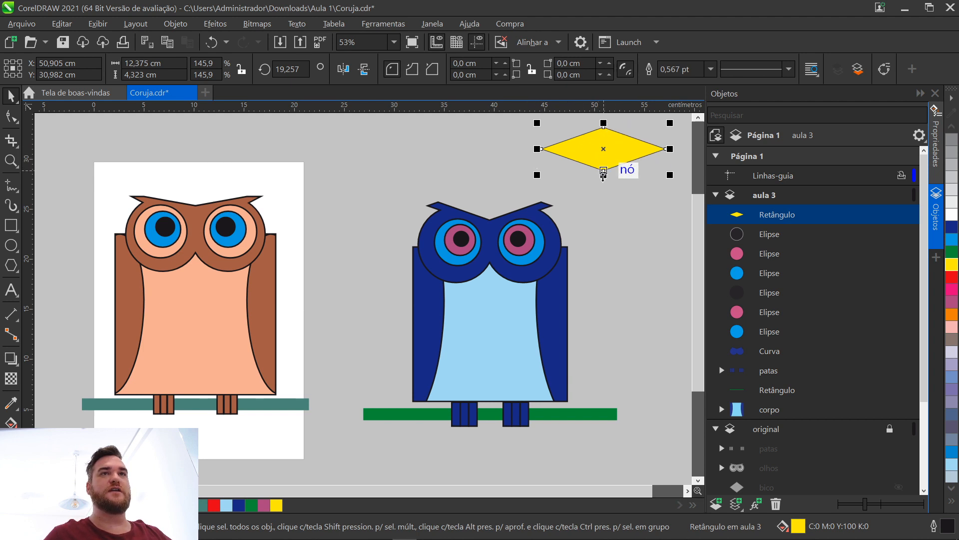
Try the yellow diamond against the original owl's brows, stretch it to about 18.6 × 3.4 cm, and return it above the blue owl
{"action": "left_click_drag", "start_coordinate": [603, 172], "coordinate": [201, 163]}
{"action": "left_click_drag", "start_coordinate": [212, 199], "coordinate": [612, 178]}
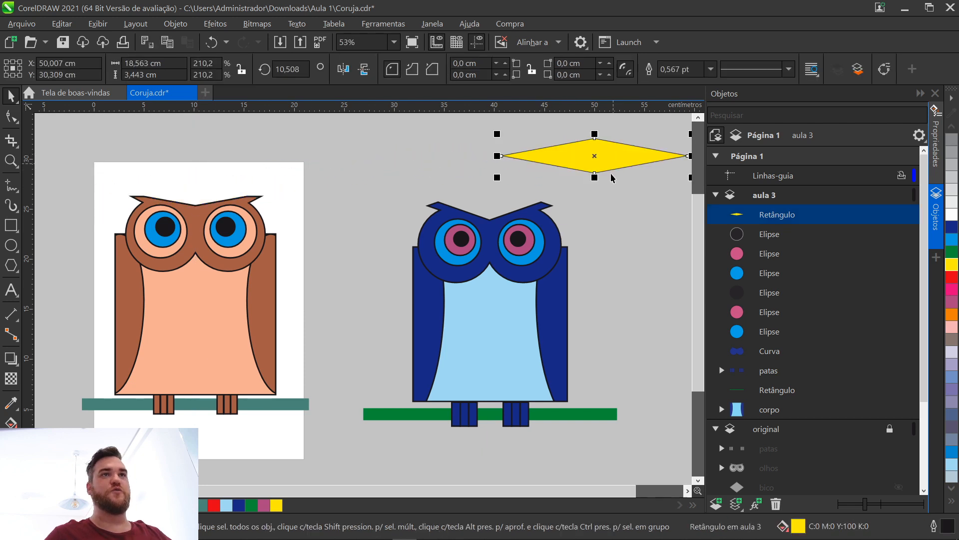
{"action": "left_click", "coordinate": [618, 228]}
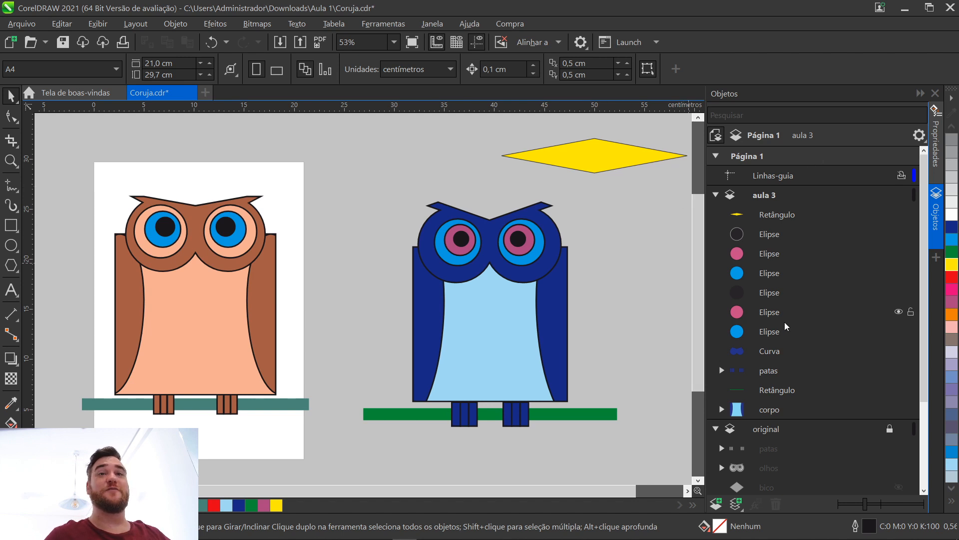
Group the head curve with the six eye ellipses on layer aula 3 and name the group olhos
{"action": "left_click", "coordinate": [768, 352]}
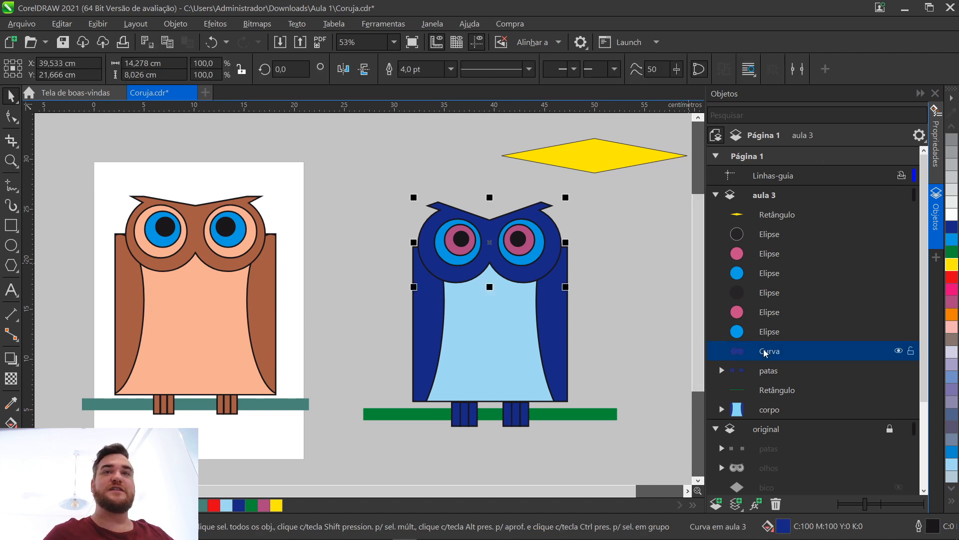
{"action": "left_click", "coordinate": [771, 235], "text": "shift"}
{"action": "key", "text": "ctrl+g"}
{"action": "double_click", "coordinate": [787, 233]}
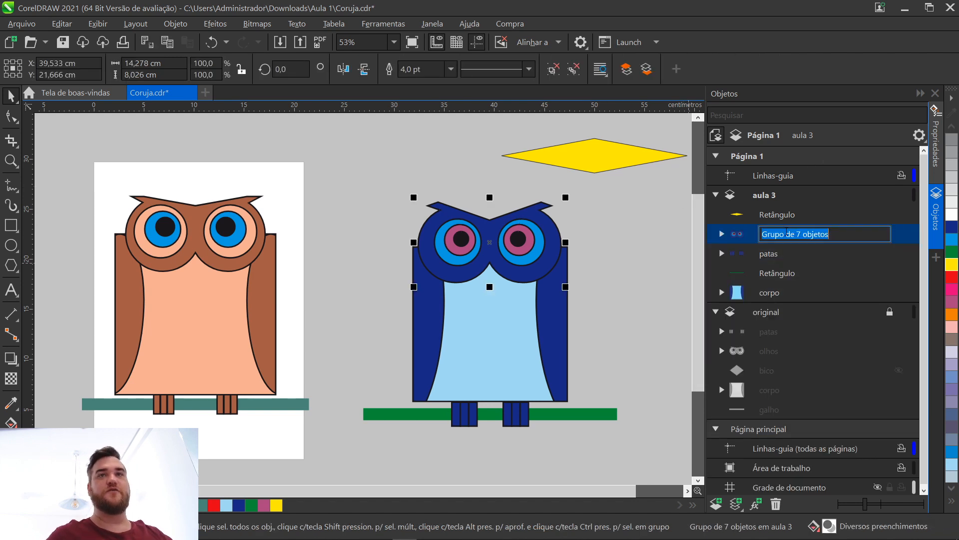
{"action": "type", "text": "olh"}
Delete the leftover yellow diamond and draw a square of about 3.6 cm above the blue owl's head
{"action": "left_click", "coordinate": [617, 155]}
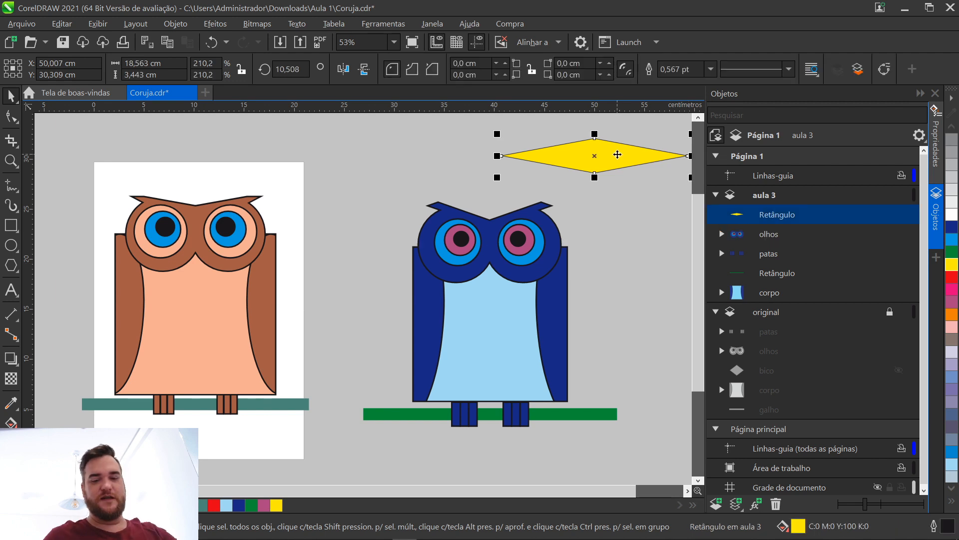
{"action": "key", "text": "Delete"}
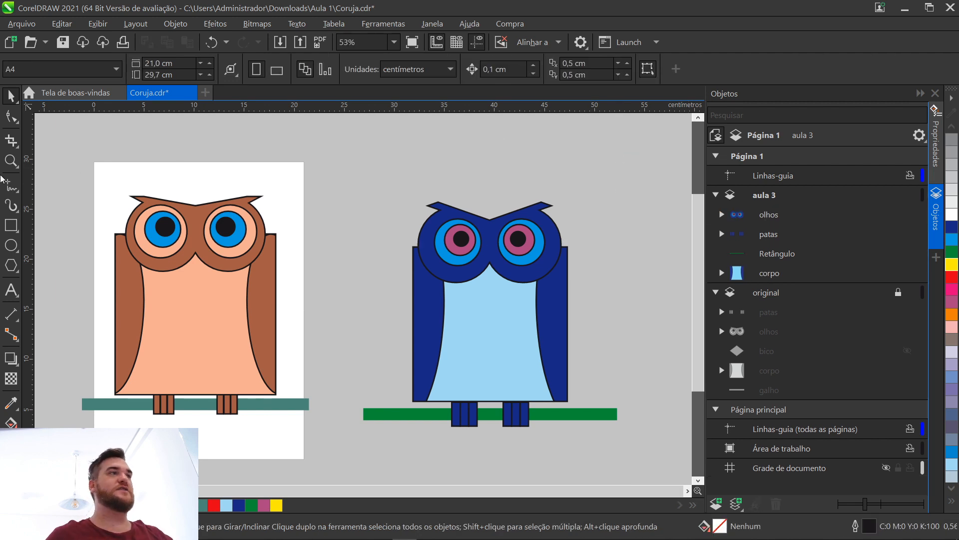
{"action": "left_click", "coordinate": [11, 226]}
{"action": "left_click_drag", "start_coordinate": [474, 142], "coordinate": [511, 178]}
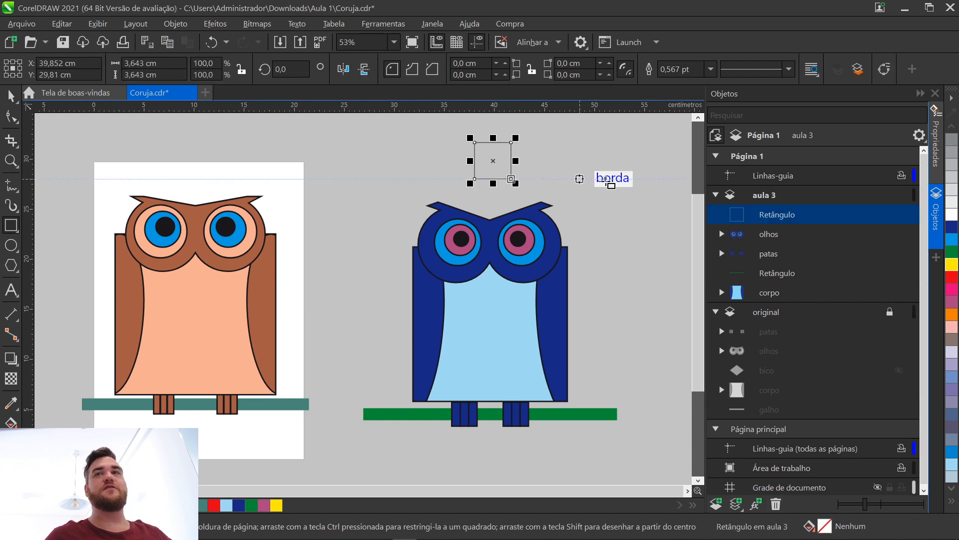
Fill the square above the blue owl's head with yellow and set its outline width to 4.0 pt
{"action": "left_click", "coordinate": [951, 265]}
{"action": "left_click", "coordinate": [710, 69]}
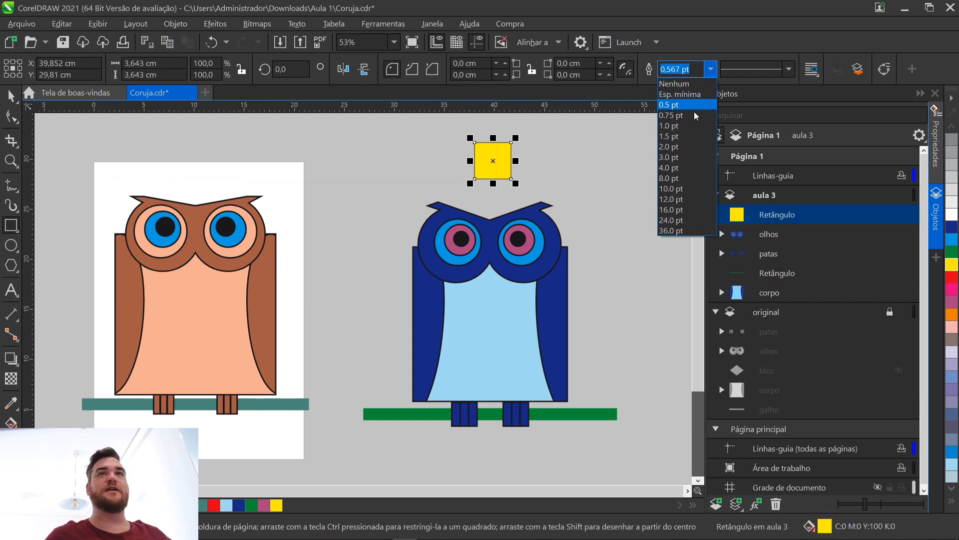
{"action": "left_click", "coordinate": [687, 167]}
Rotate the yellow square 45° into a diamond and place it over the lower middle of the blue owl's head
{"action": "left_click", "coordinate": [11, 96]}
{"action": "left_click", "coordinate": [491, 172]}
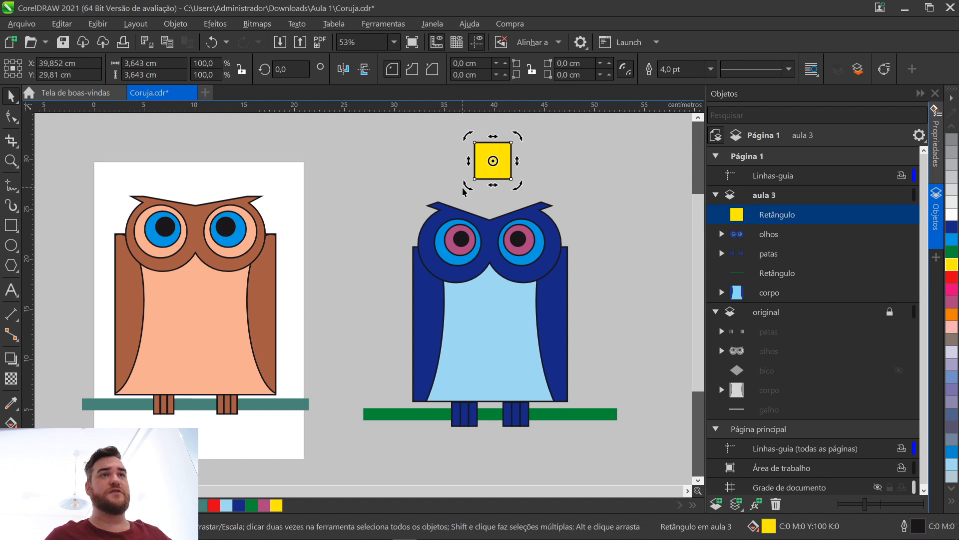
{"action": "left_click_drag", "start_coordinate": [464, 191], "coordinate": [489, 280]}
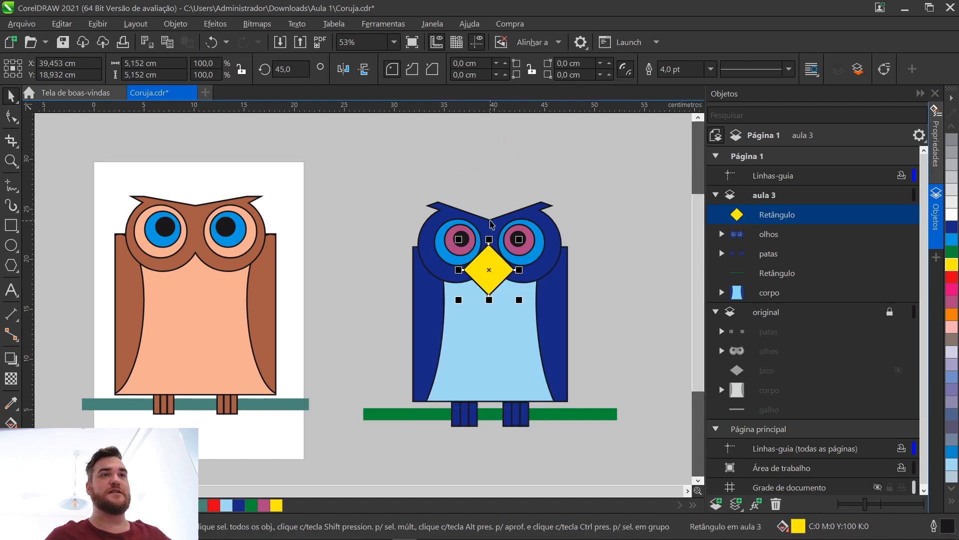
{"action": "left_click", "coordinate": [497, 224], "text": "ctrl"}
{"action": "left_click", "coordinate": [175, 23]}
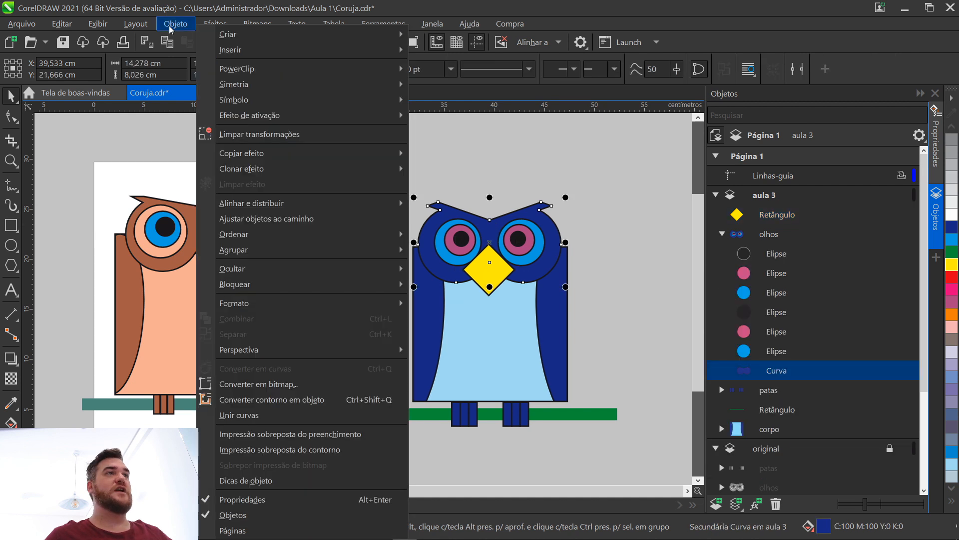
{"action": "mouse_move", "coordinate": [252, 203]}
{"action": "left_click", "coordinate": [492, 267]}
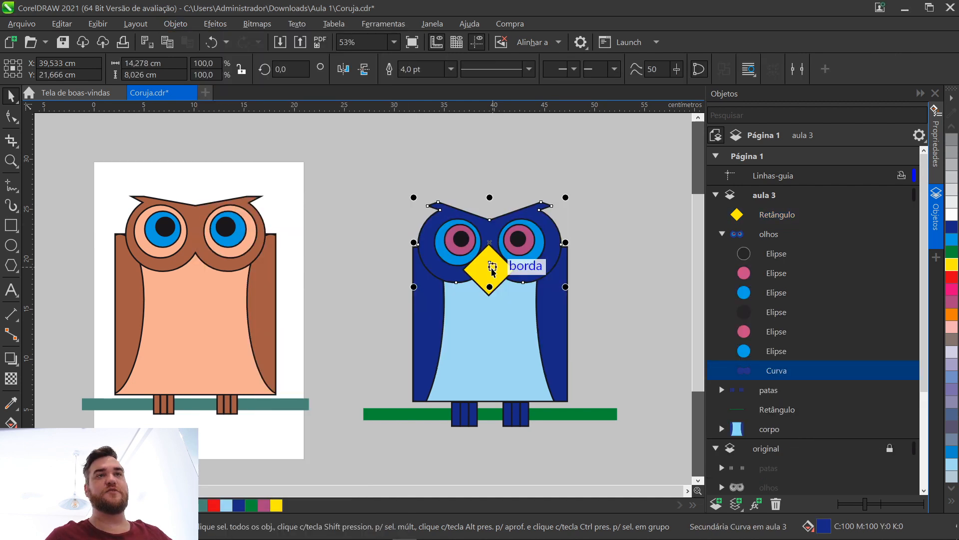
Shift the yellow diamond down about 0.8 cm between the blue owl's eyes and deselect it
{"action": "mouse_move", "coordinate": [488, 278]}
{"action": "left_mouse_down"}
{"action": "mouse_move", "coordinate": [490, 293]}
{"action": "mouse_move", "coordinate": [496, 282]}
{"action": "left_mouse_up"}
{"action": "left_click", "coordinate": [584, 245]}
{"action": "key", "text": "Escape"}
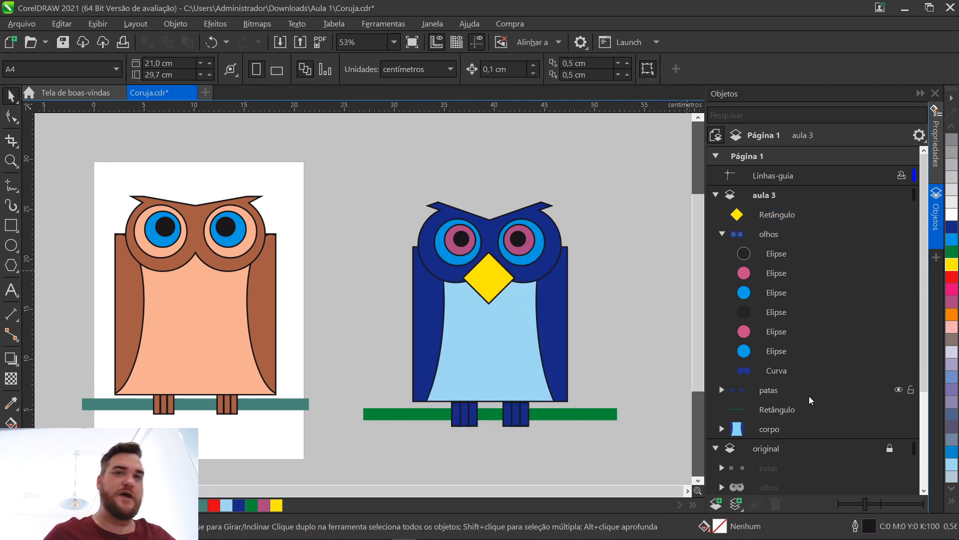
Unlock the original layer, show its hidden bico shape, and lock the layer again
{"action": "left_click", "coordinate": [715, 194]}
{"action": "left_click", "coordinate": [898, 214]}
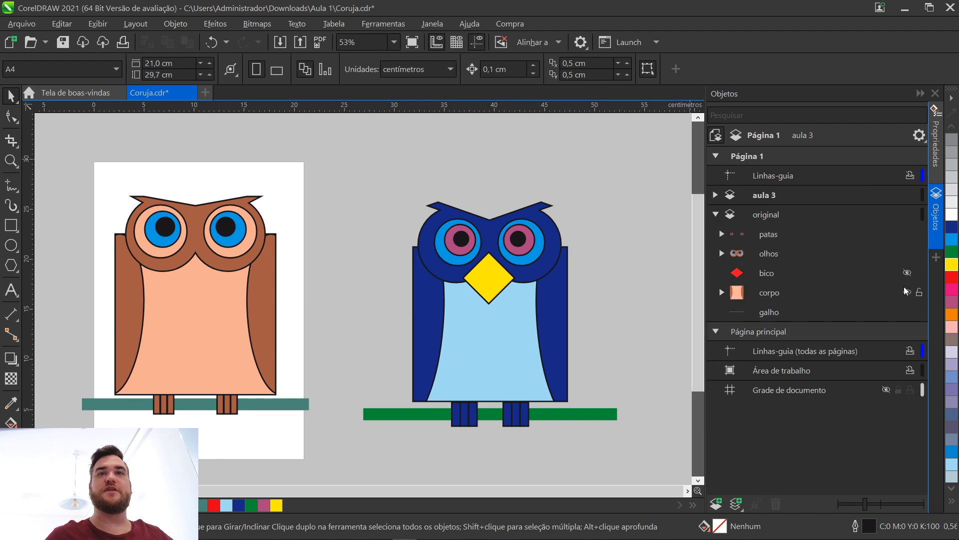
{"action": "left_click", "coordinate": [906, 272]}
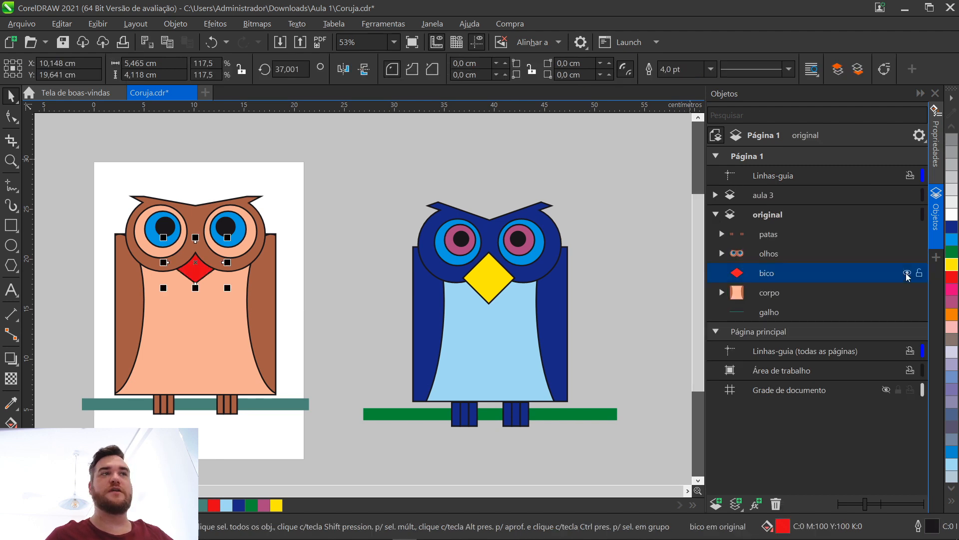
{"action": "left_click", "coordinate": [899, 214]}
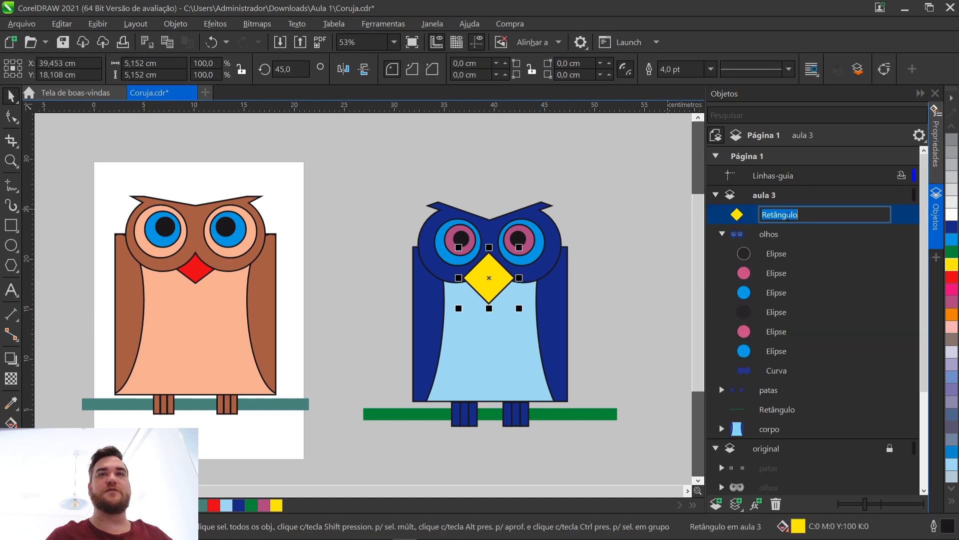
Rename the yellow diamond on layer aula 3 as bico and move it beneath the olhos group in the stacking order
{"action": "type", "text": "bico"}
{"action": "key", "text": "Return"}
{"action": "left_click", "coordinate": [722, 234]}
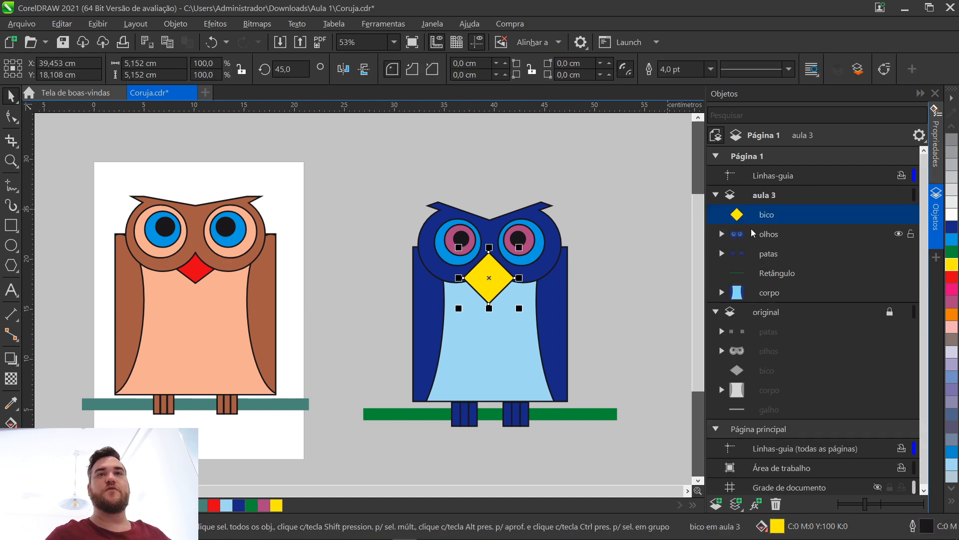
{"action": "left_click_drag", "start_coordinate": [772, 219], "coordinate": [772, 250]}
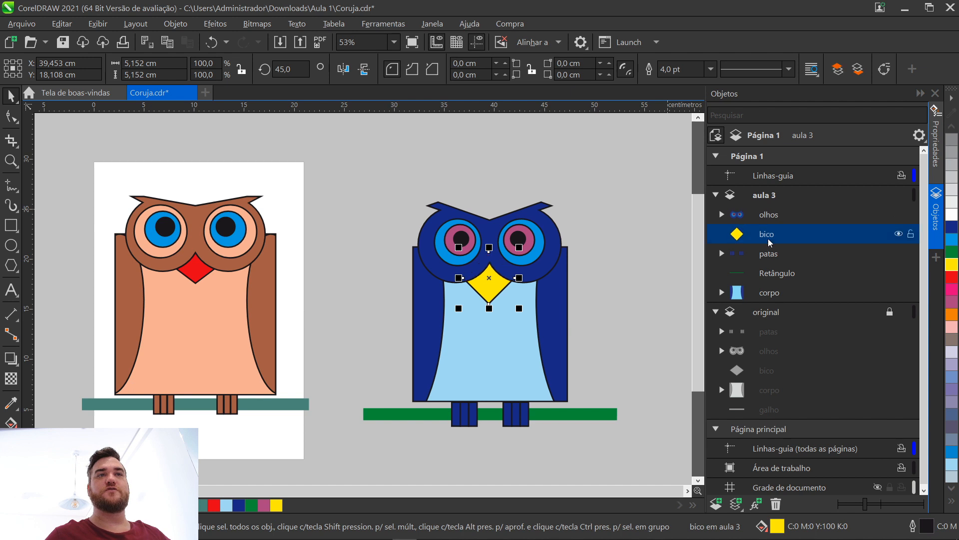
{"action": "left_click", "coordinate": [643, 219]}
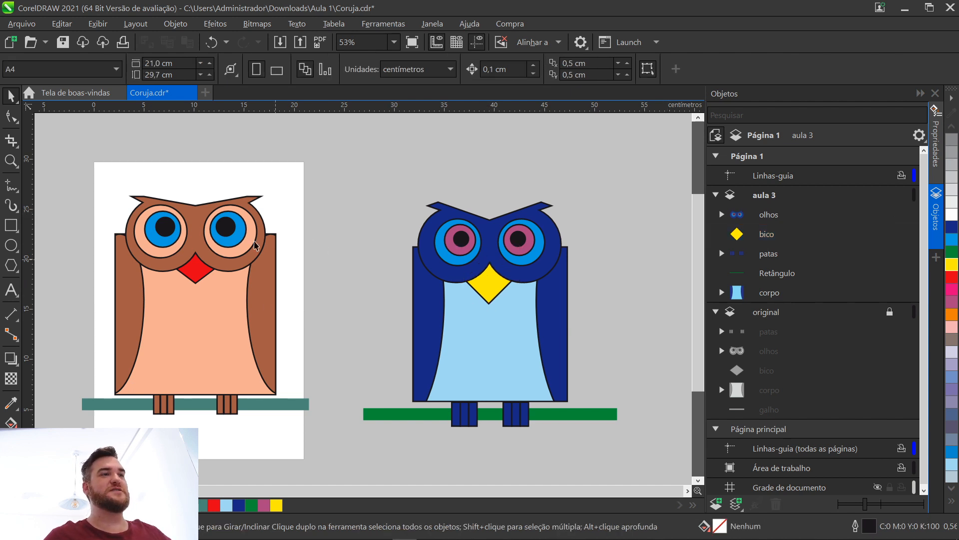
Move the whole blue owl with its branch slightly up and toward the original owl, so both branches are about level
{"action": "key", "text": "ctrl+a"}
{"action": "left_click_drag", "start_coordinate": [532, 356], "coordinate": [517, 347]}
{"action": "left_click", "coordinate": [652, 328]}
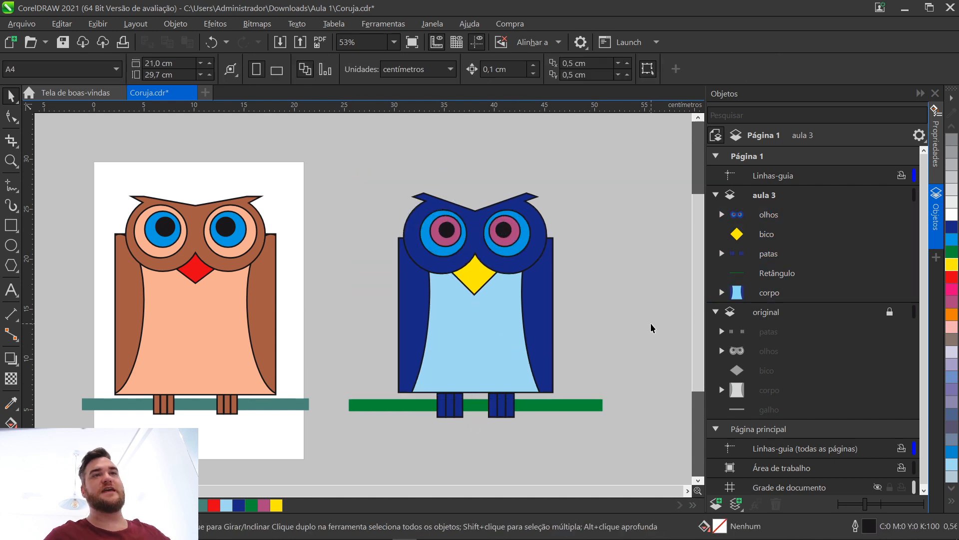